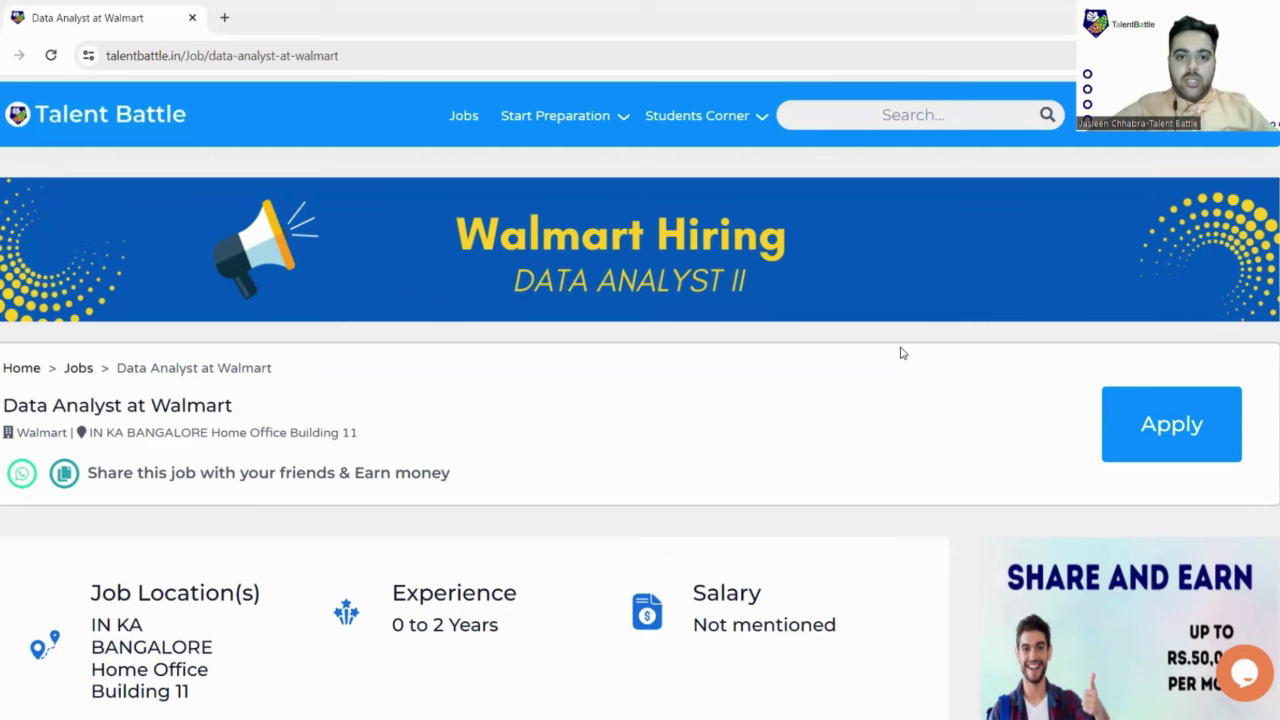
Step: Scroll the Data Analyst at Walmart page past the location, experience and job type cards to About Walmart Global Tech
scroll(900, 352, down, 1)
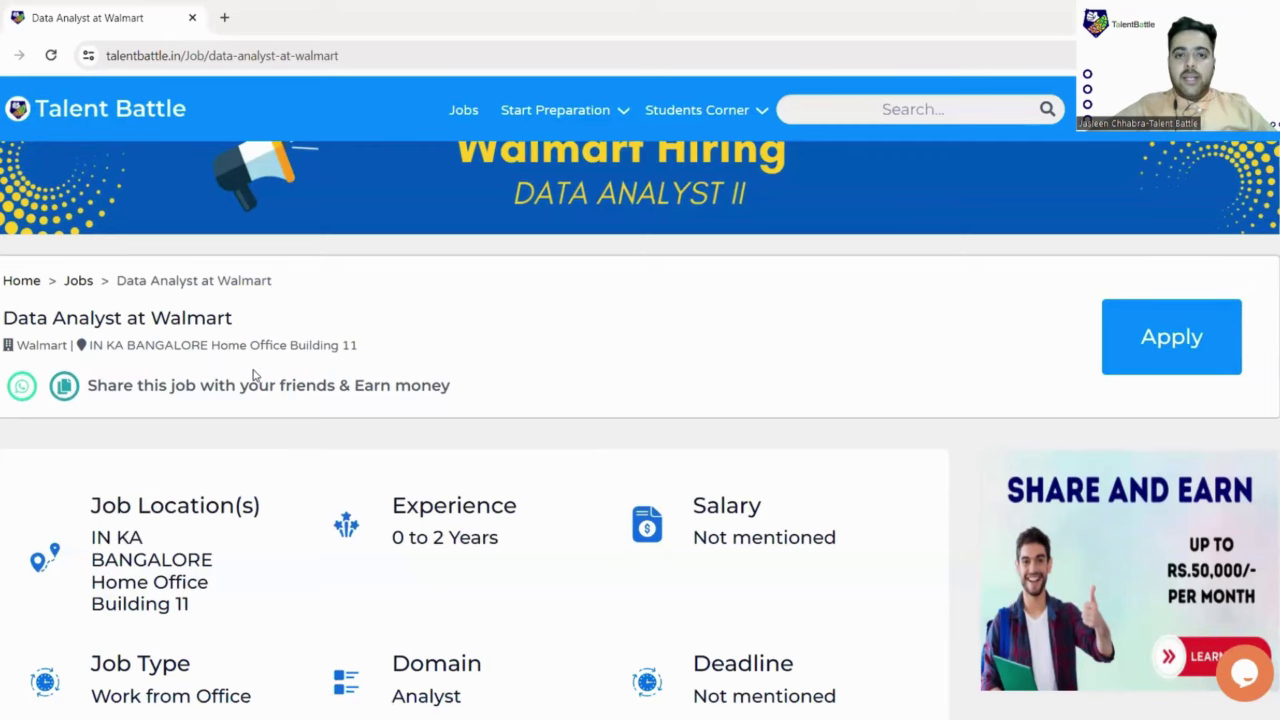
scroll(253, 375, down, 1)
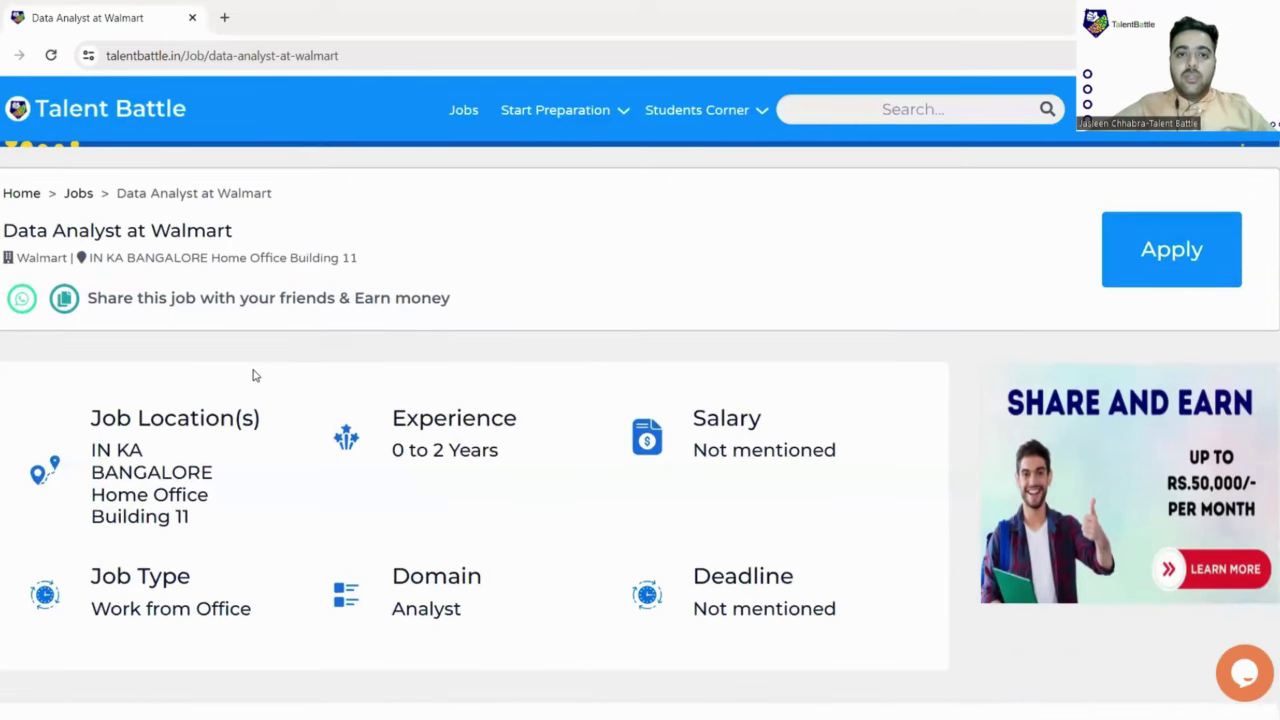
scroll(350, 390, down, 1)
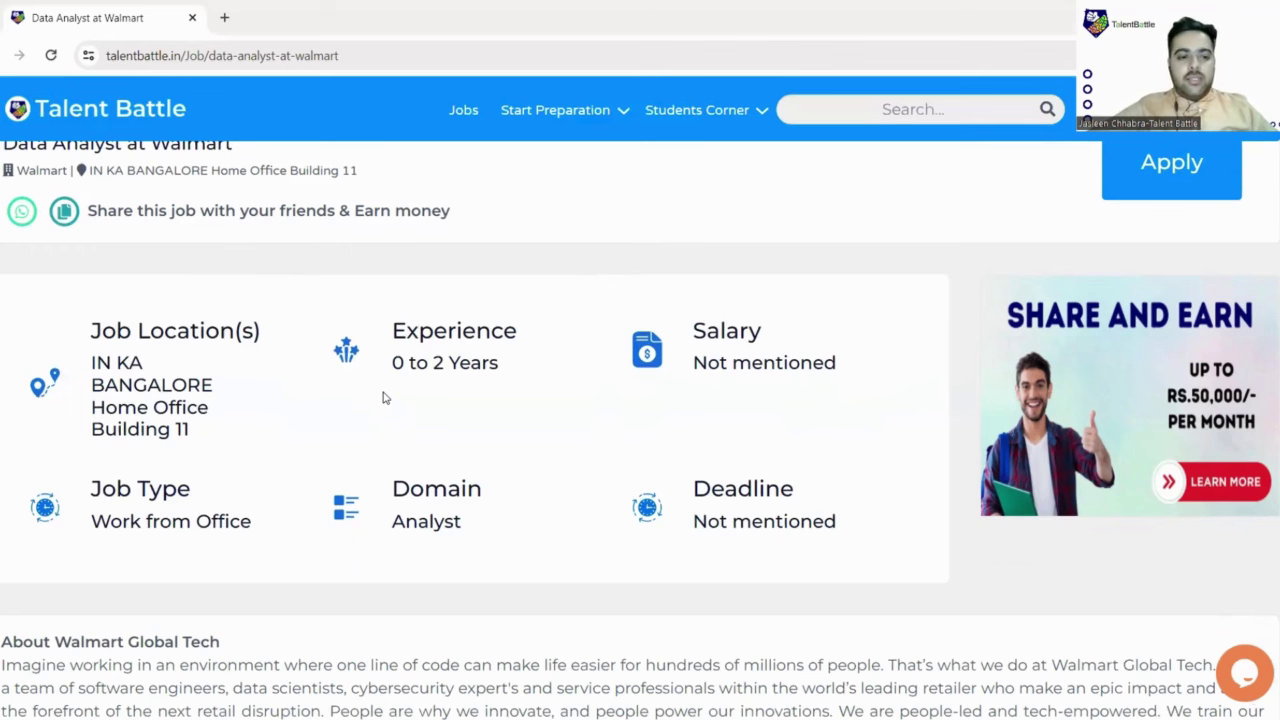
scroll(366, 400, down, 1)
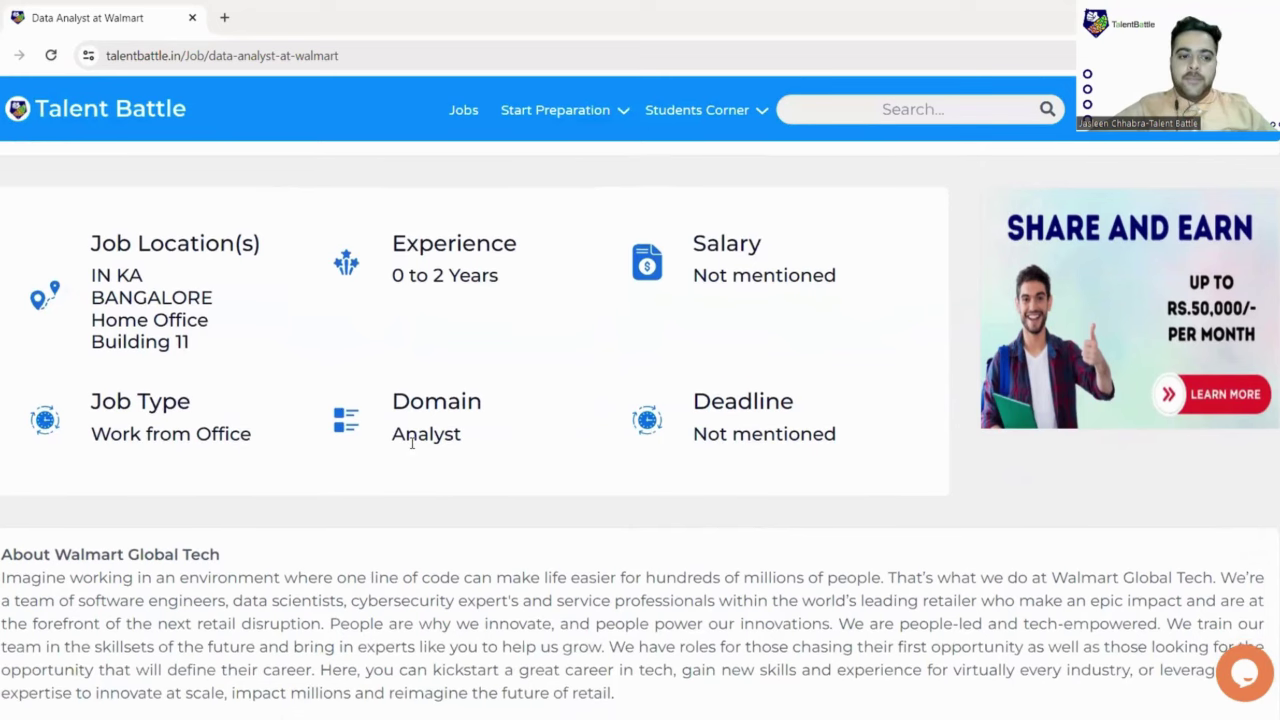
scroll(370, 442, down, 2)
scroll(129, 405, down, 2)
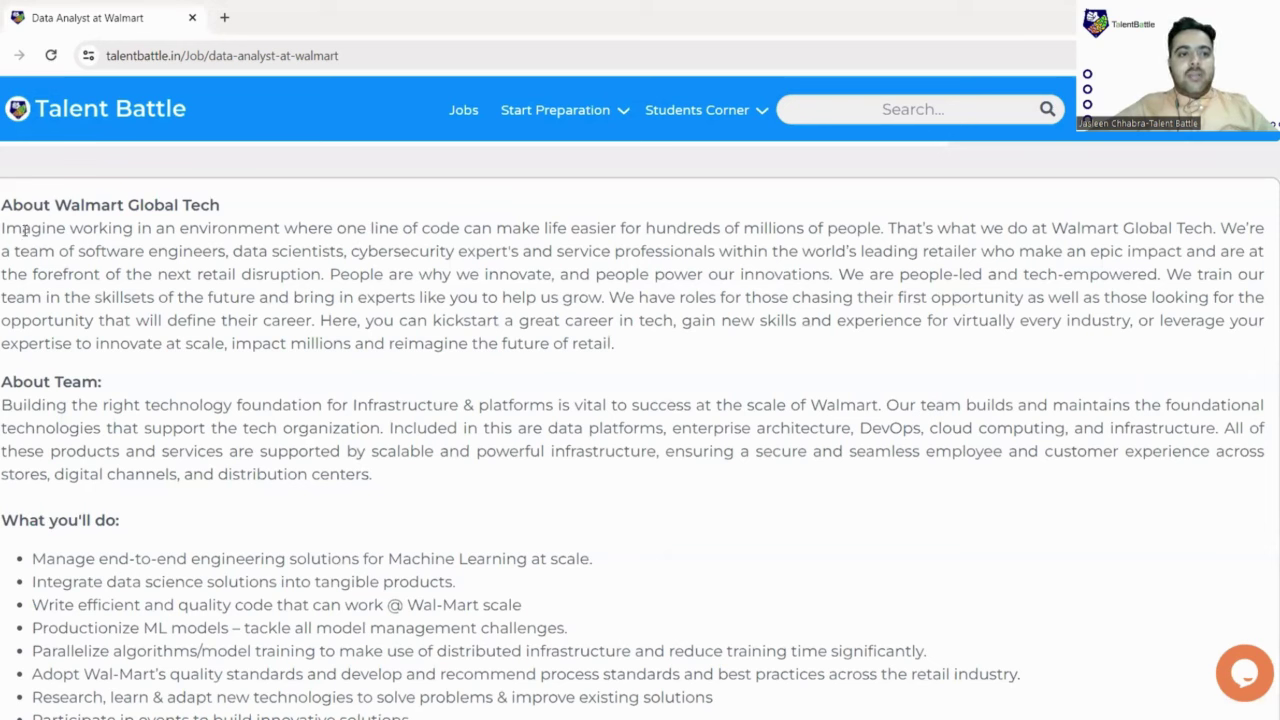
Step: Highlight the About Walmart opening lines, then the efficient, quality code responsibility
drag(177, 233, 342, 270)
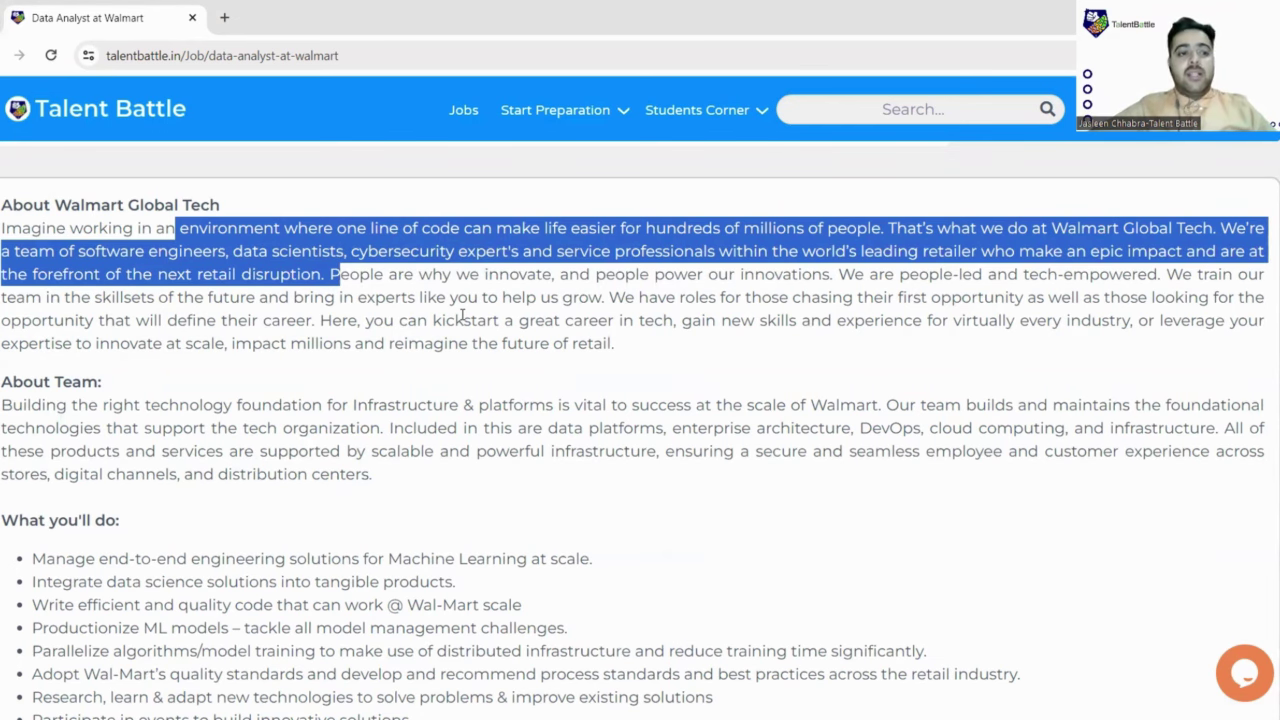
scroll(462, 316, down, 3)
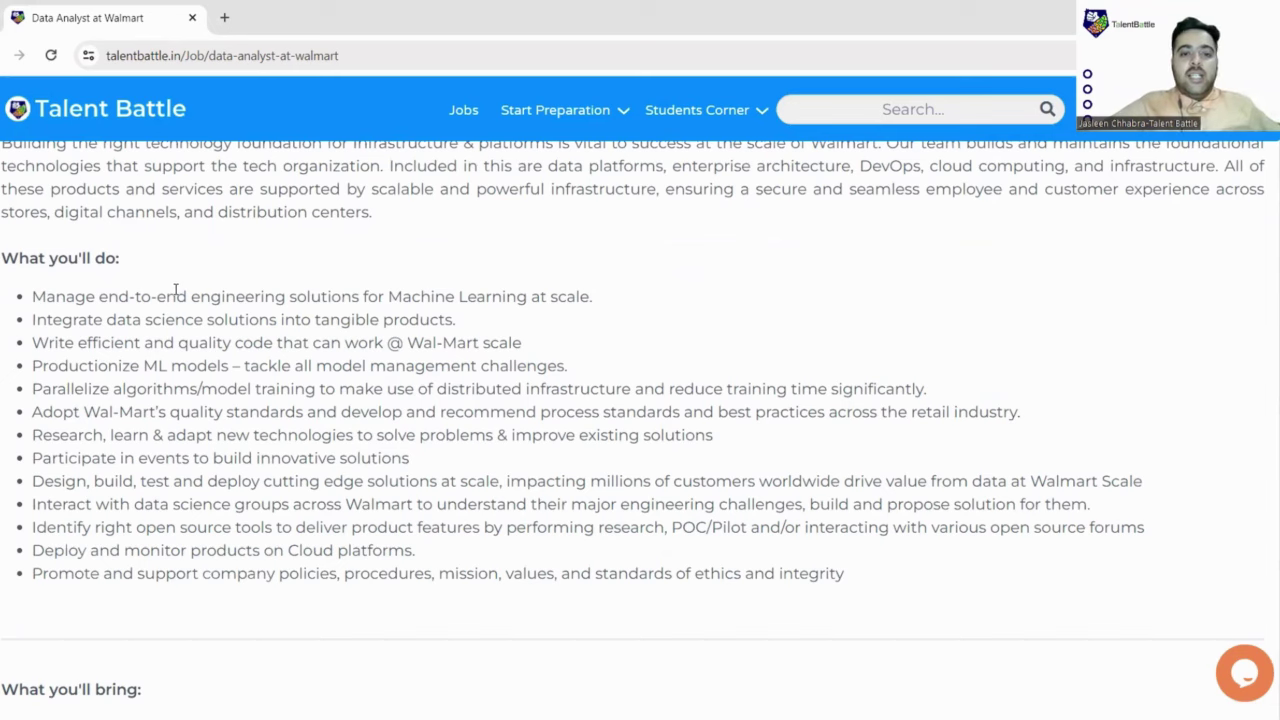
scroll(152, 341, down, 1)
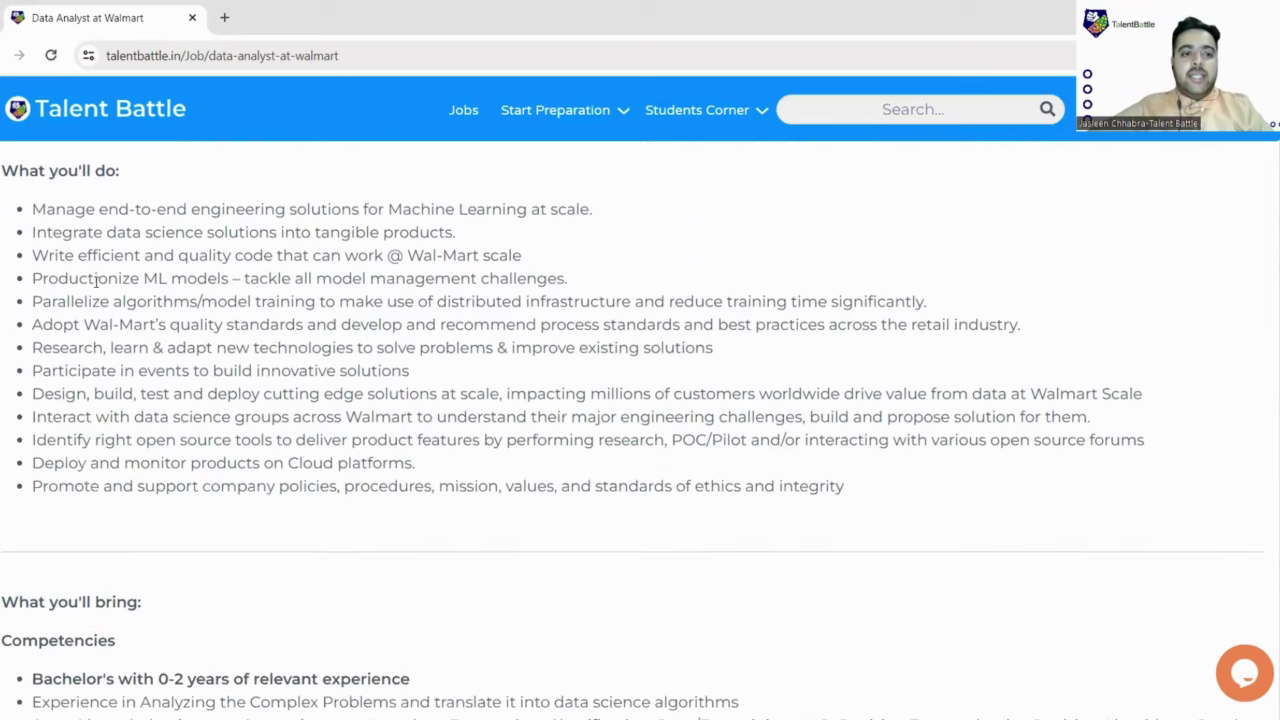
drag(123, 254, 452, 232)
click(352, 232)
drag(86, 255, 524, 264)
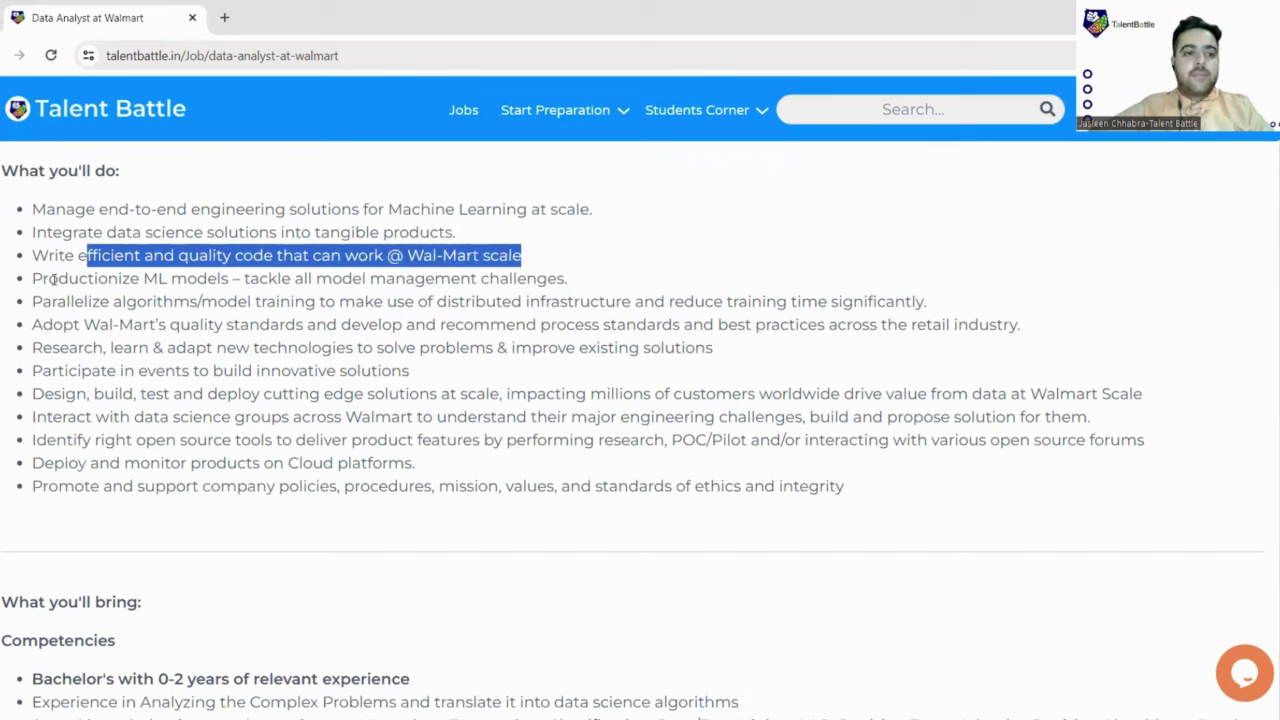
Step: Highlight the ML productionizing, distributed training, Wal-Mart quality standards and research technologies responsibilities
drag(32, 280, 562, 282)
click(140, 301)
drag(122, 301, 622, 302)
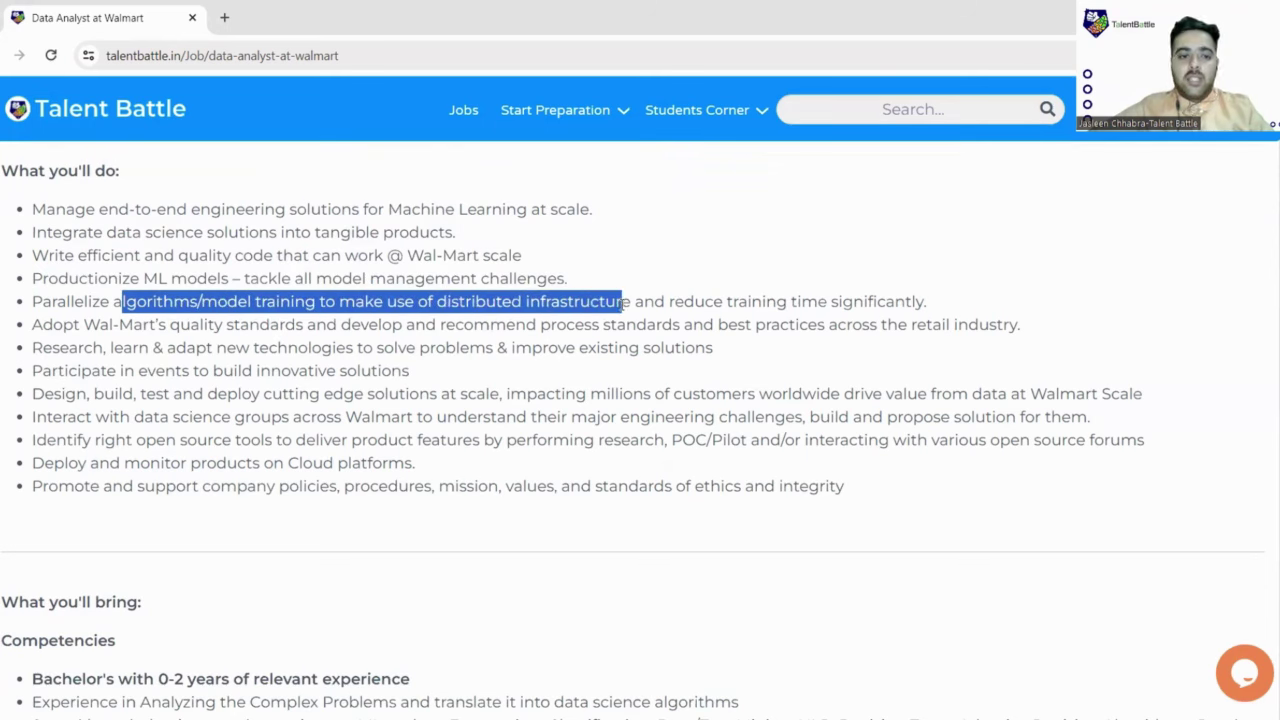
drag(80, 325, 378, 322)
drag(68, 347, 445, 398)
Step: Highlight the cutting edge solutions, open source tools, Cloud deployment and company ethics responsibilities
drag(53, 416, 797, 414)
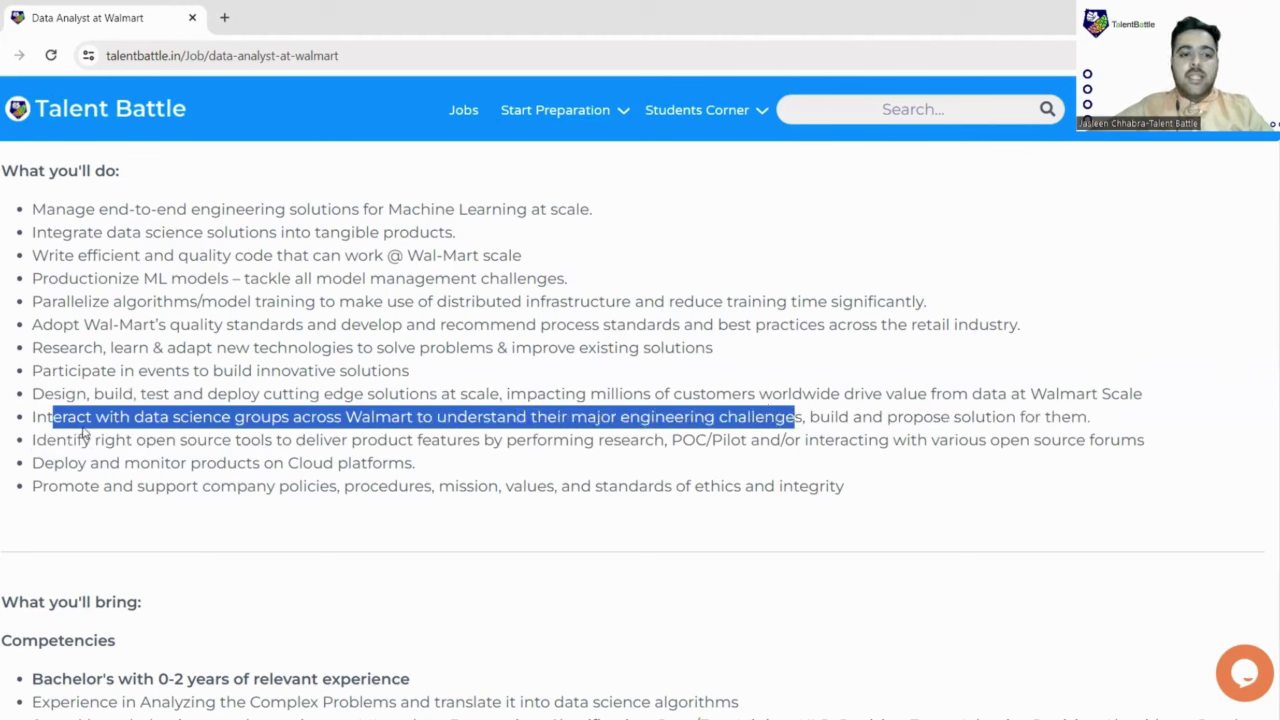
drag(20, 443, 624, 445)
drag(97, 463, 437, 478)
drag(50, 484, 250, 505)
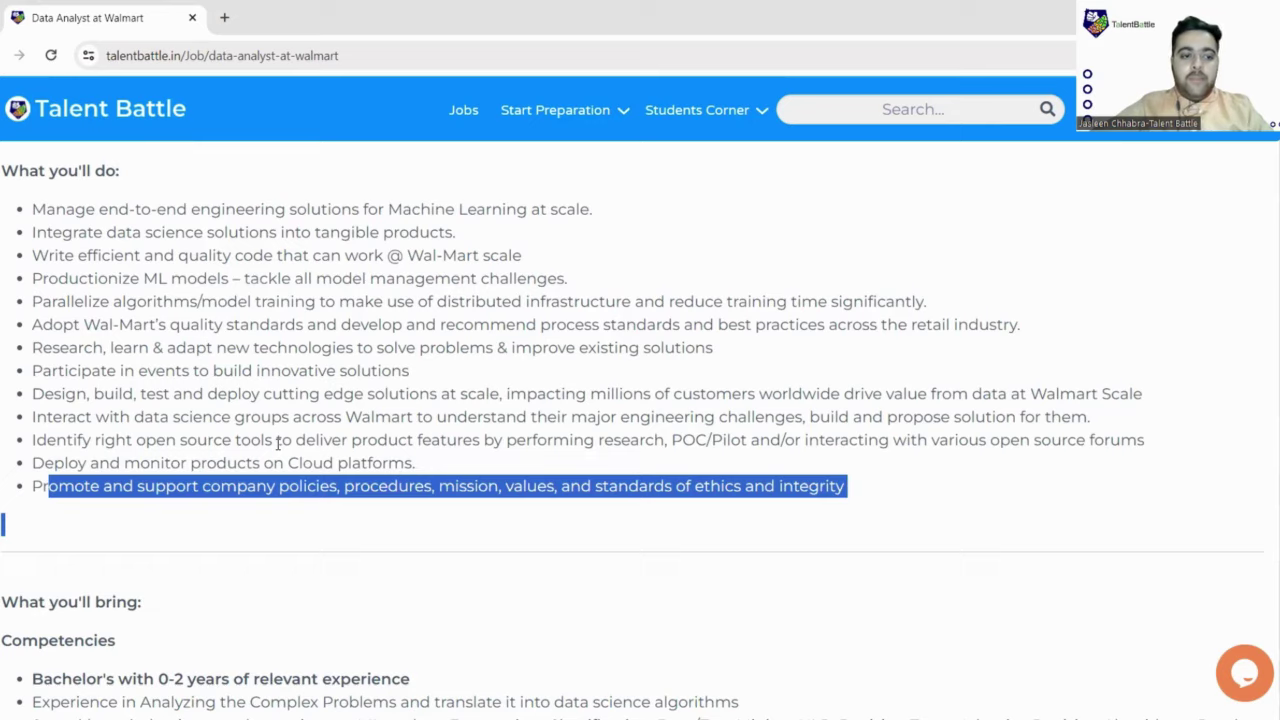
Step: Highlight the Bachelor's with 0-2 years requirement and the analysing complex problems requirement
scroll(277, 443, down, 2)
scroll(279, 449, down, 2)
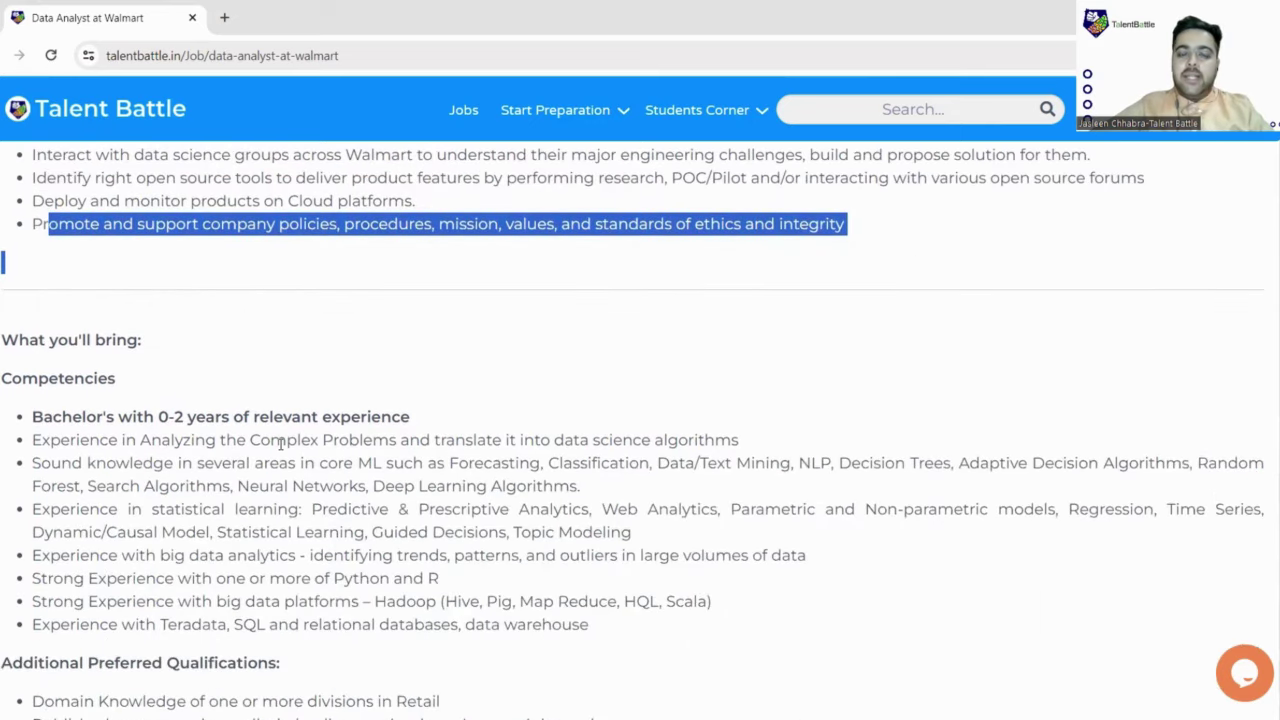
scroll(281, 443, down, 1)
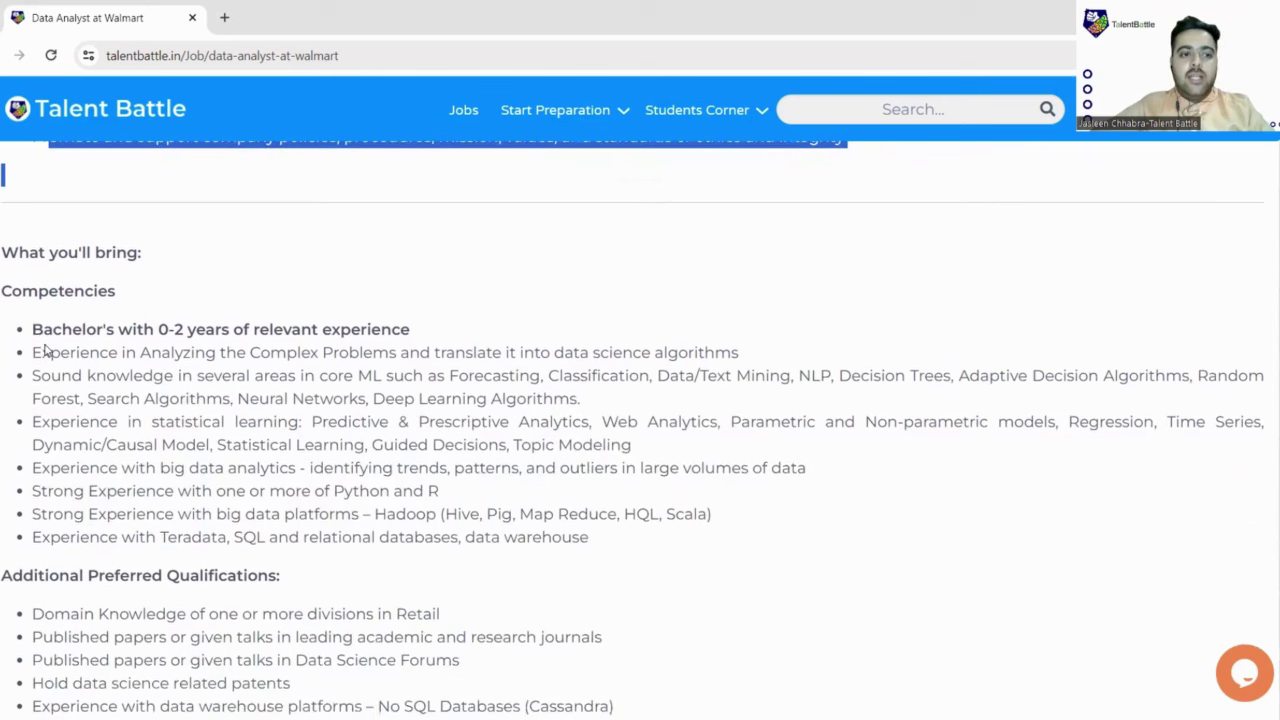
drag(44, 331, 122, 330)
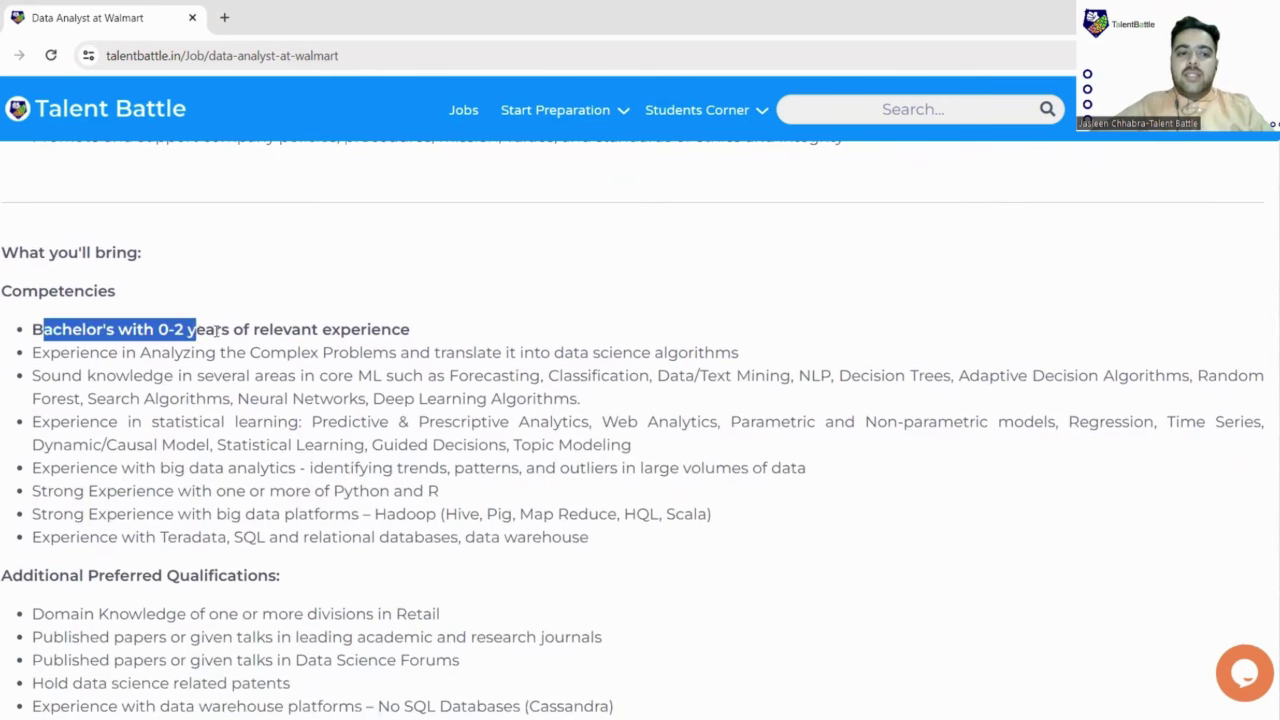
drag(216, 332, 414, 331)
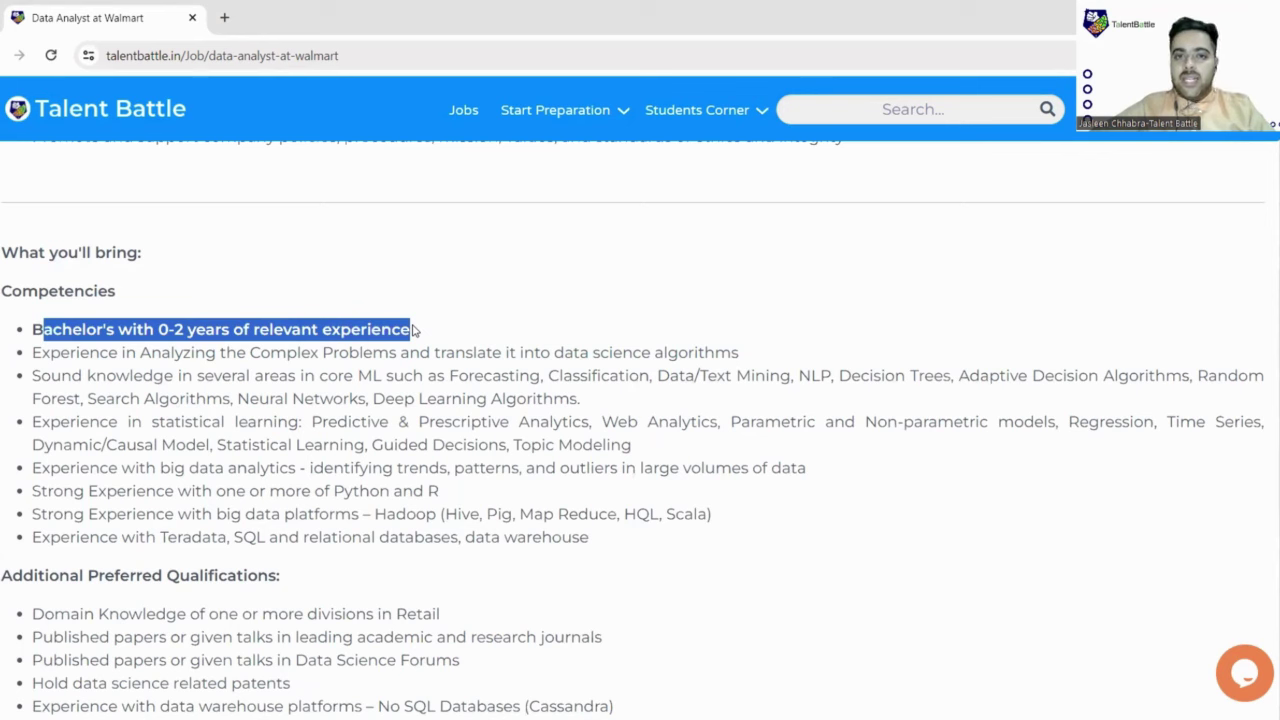
click(108, 352)
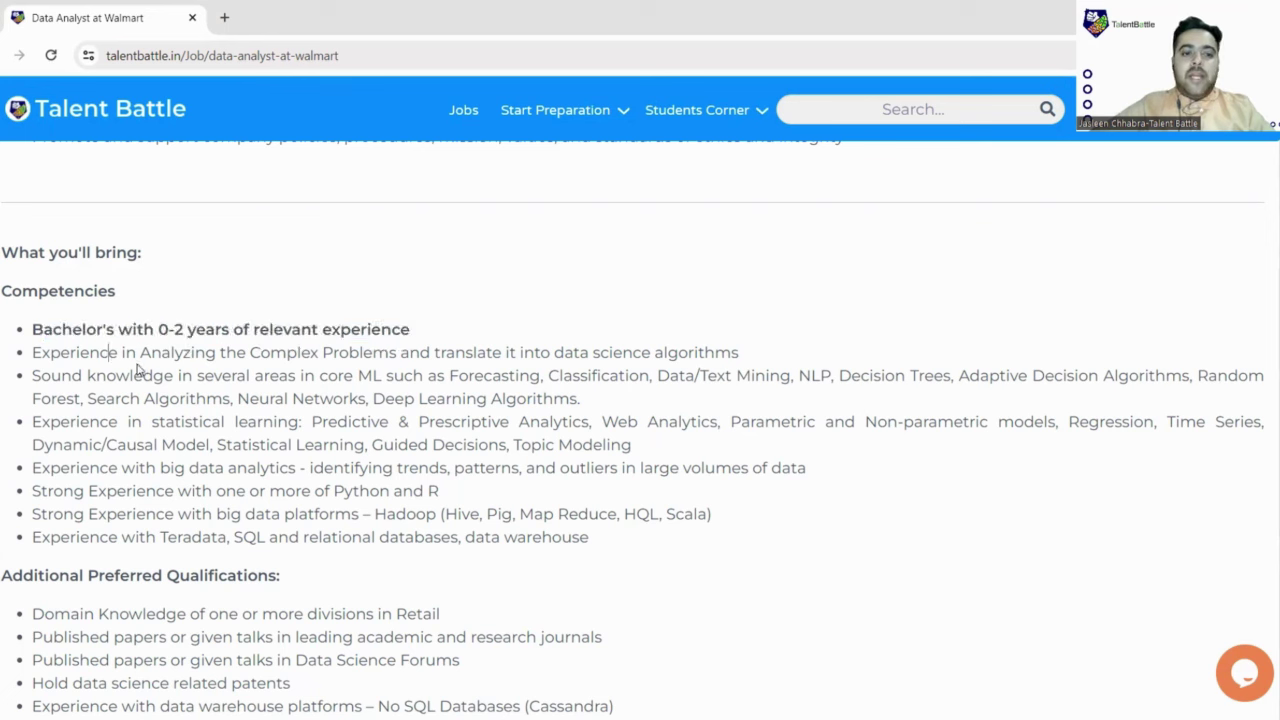
drag(108, 352, 707, 349)
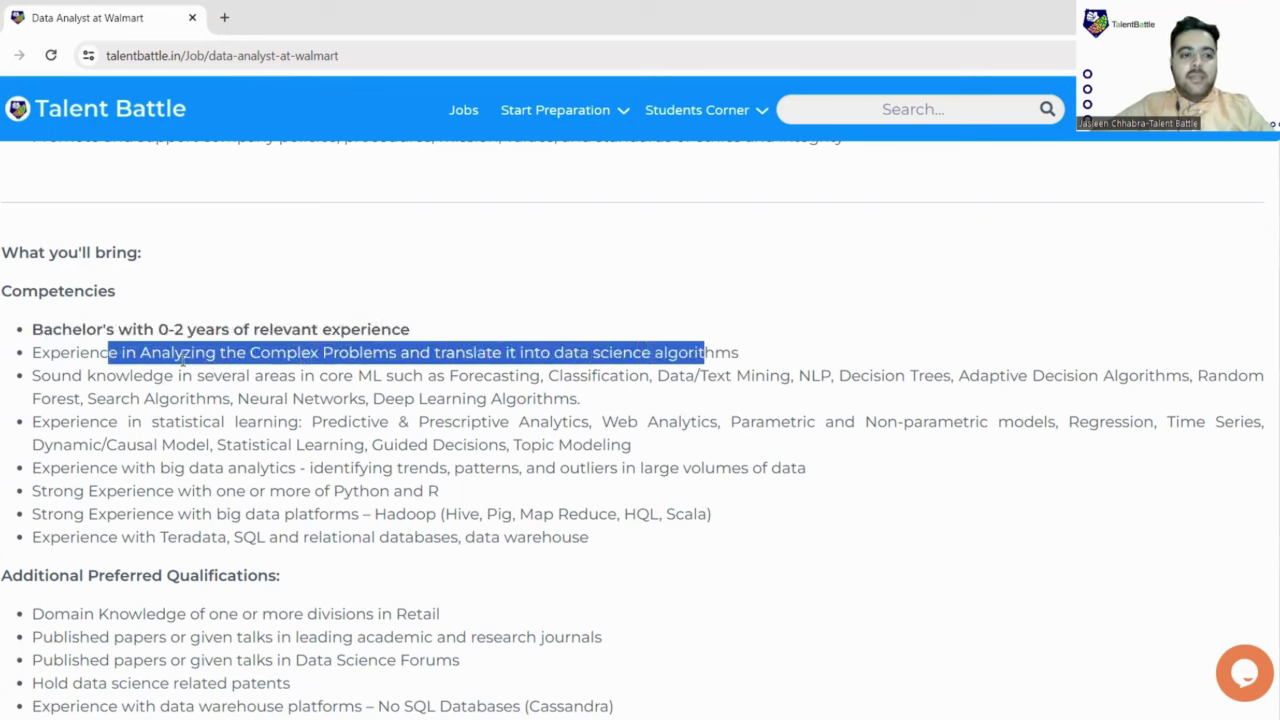
Step: Highlight the core ML, statistical learning, Python and R, and Hadoop big data platform requirements
drag(51, 376, 991, 400)
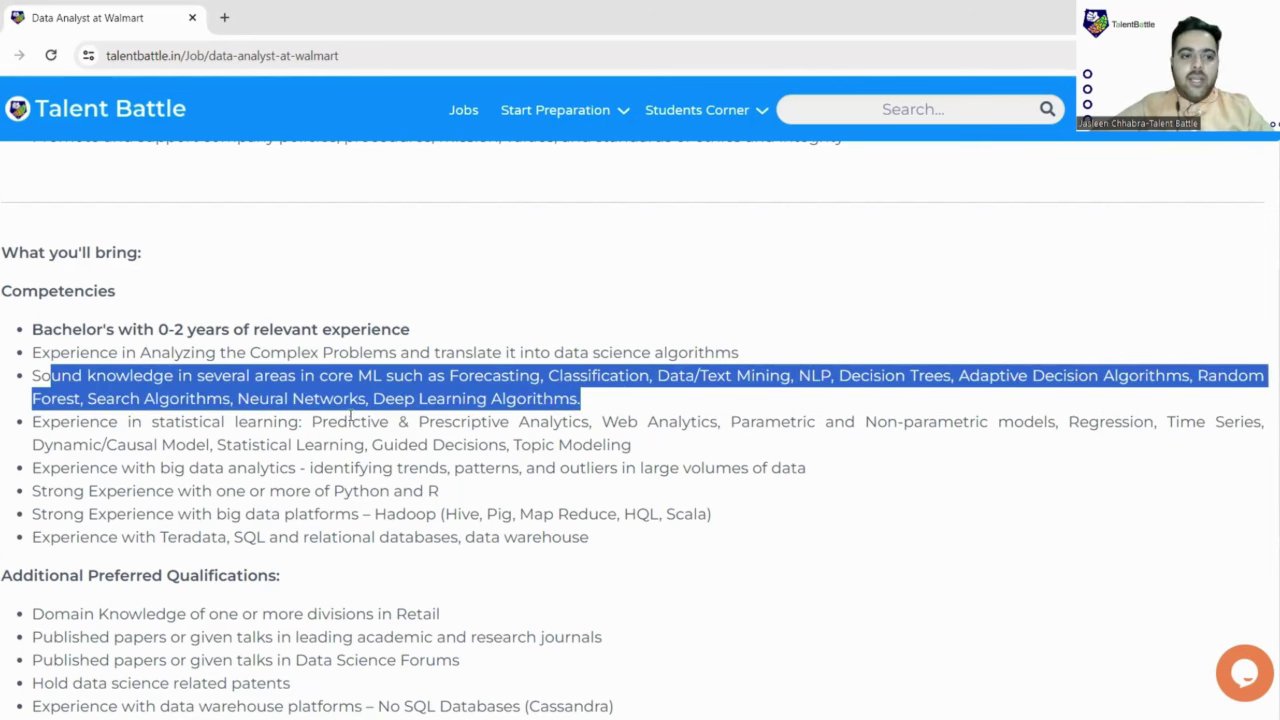
scroll(350, 420, down, 1)
drag(62, 337, 690, 340)
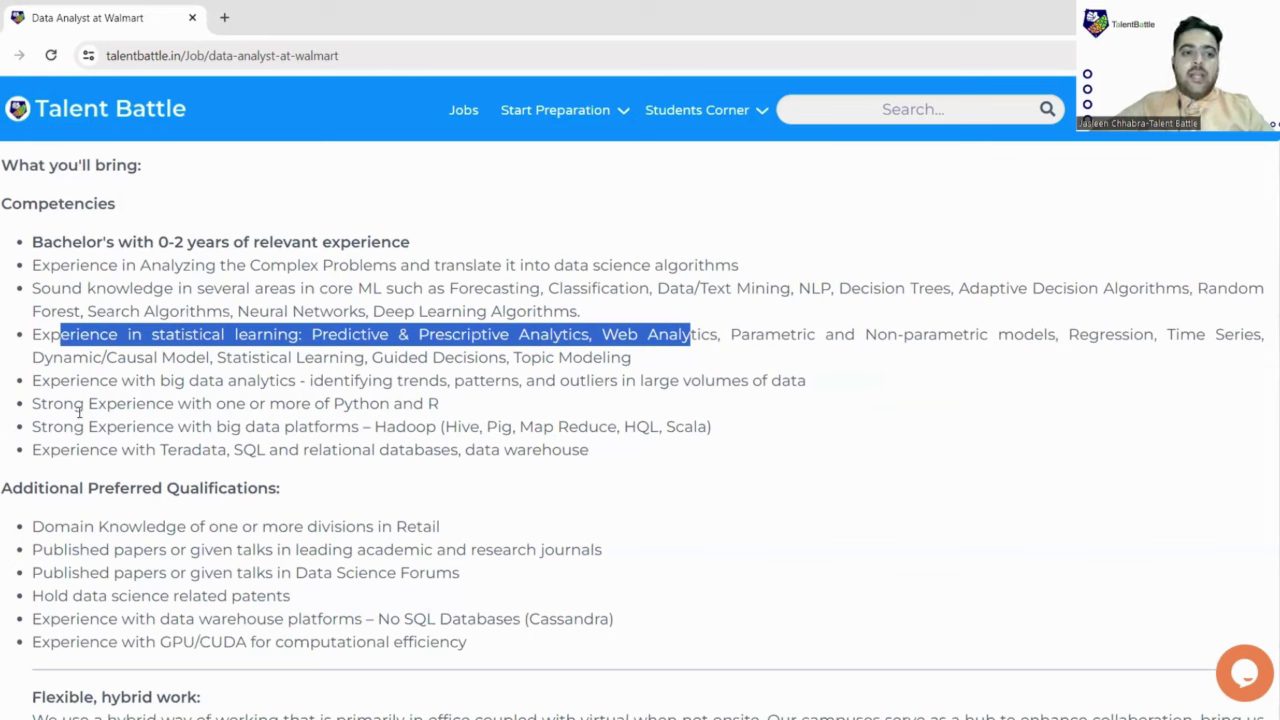
drag(76, 405, 441, 403)
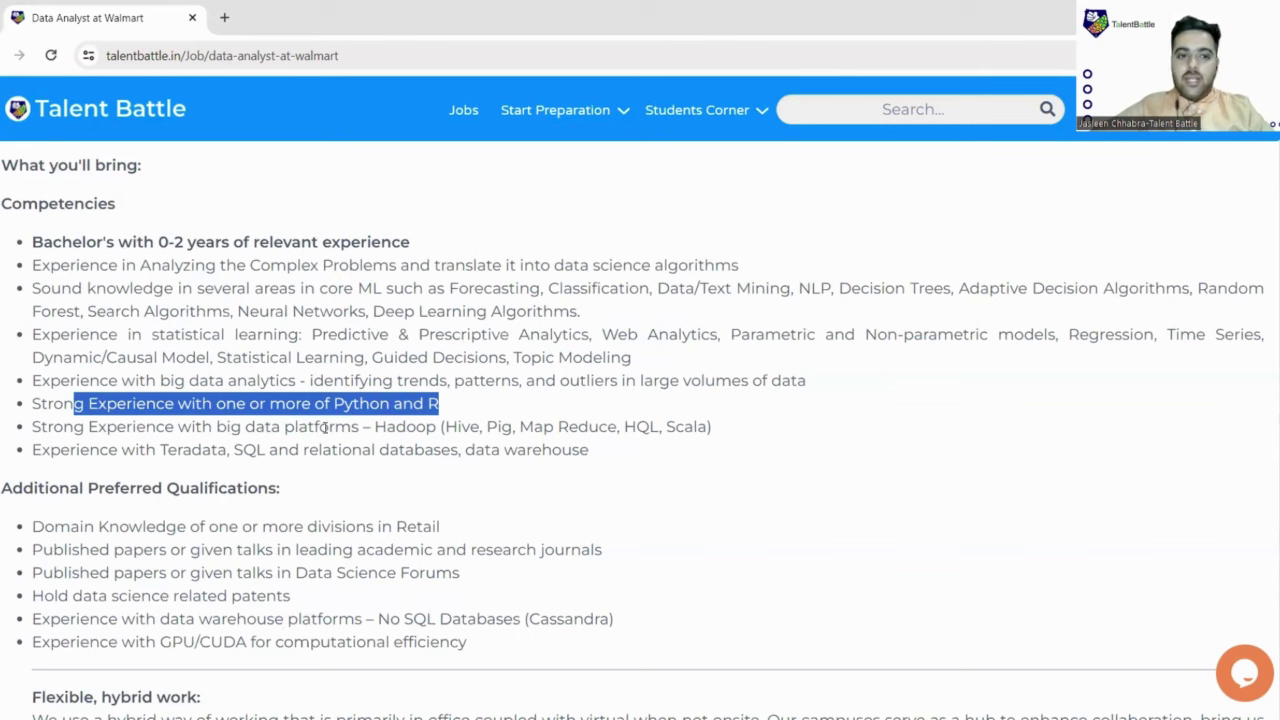
drag(64, 428, 498, 428)
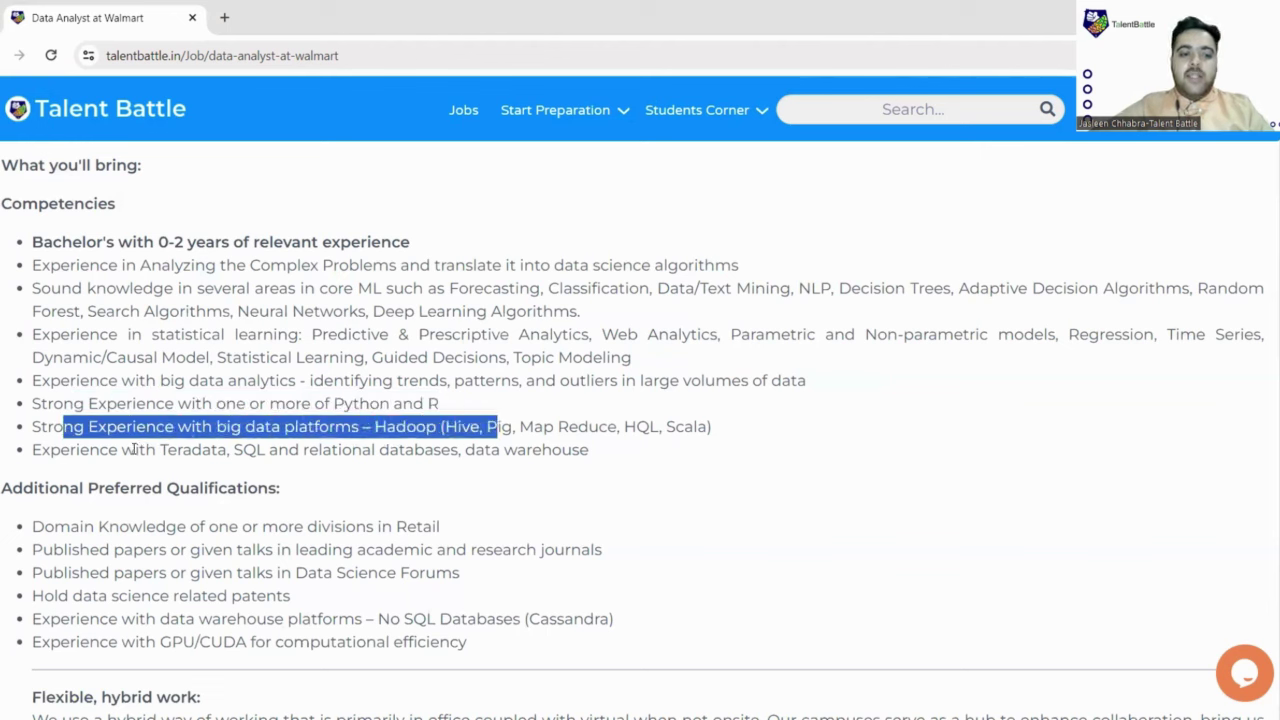
Step: Highlight the first preferred qualifications: academic journal publications and Data Science Forums talks
scroll(262, 418, down, 1)
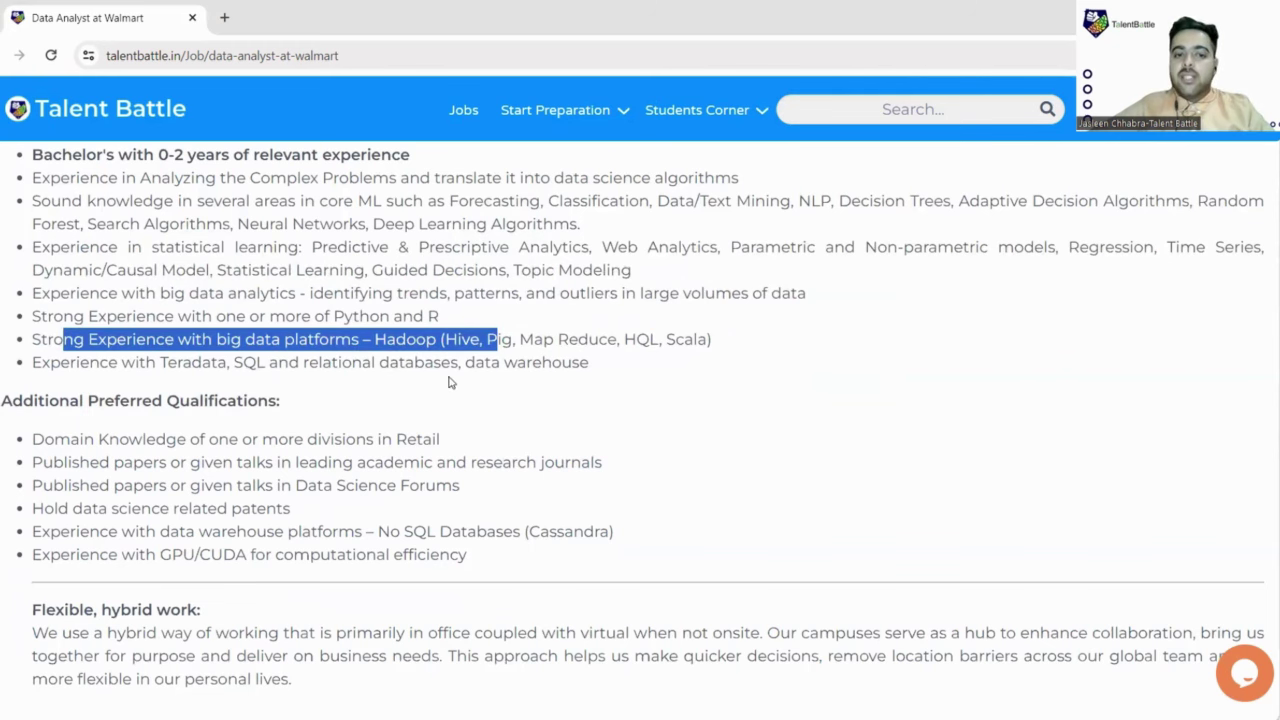
scroll(129, 334, down, 1)
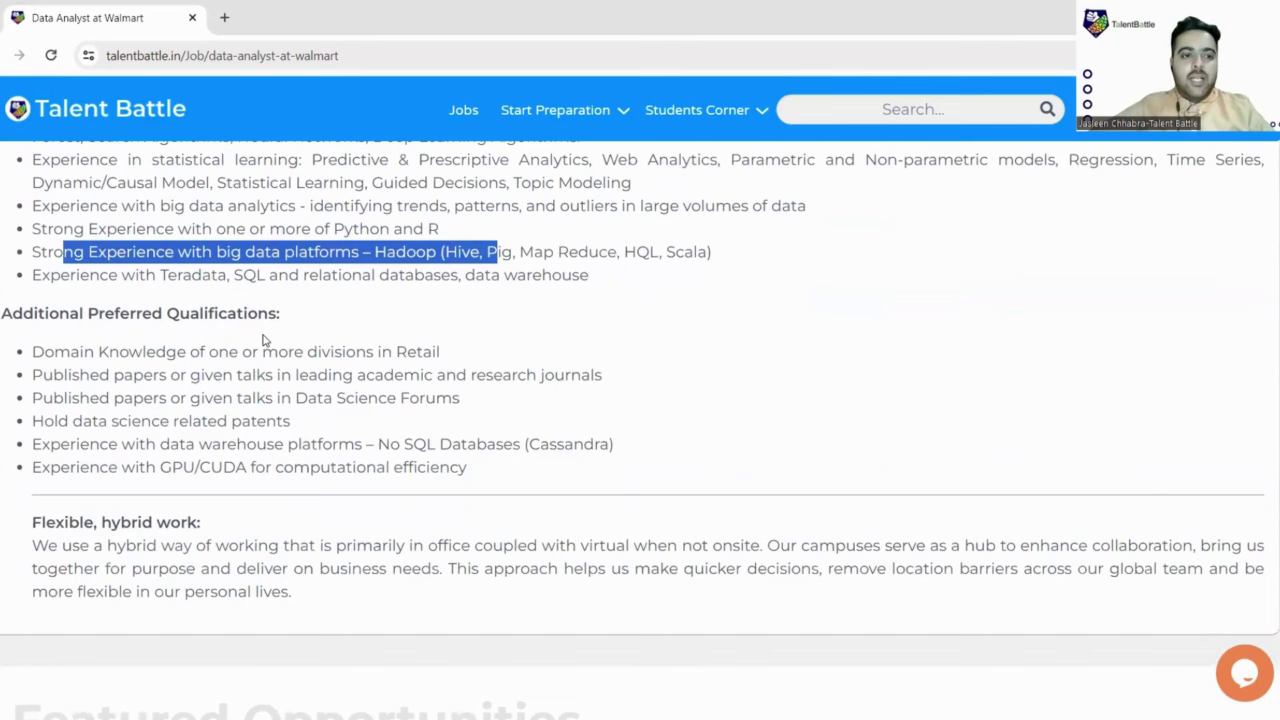
scroll(263, 340, down, 1)
drag(208, 264, 451, 268)
drag(30, 287, 488, 288)
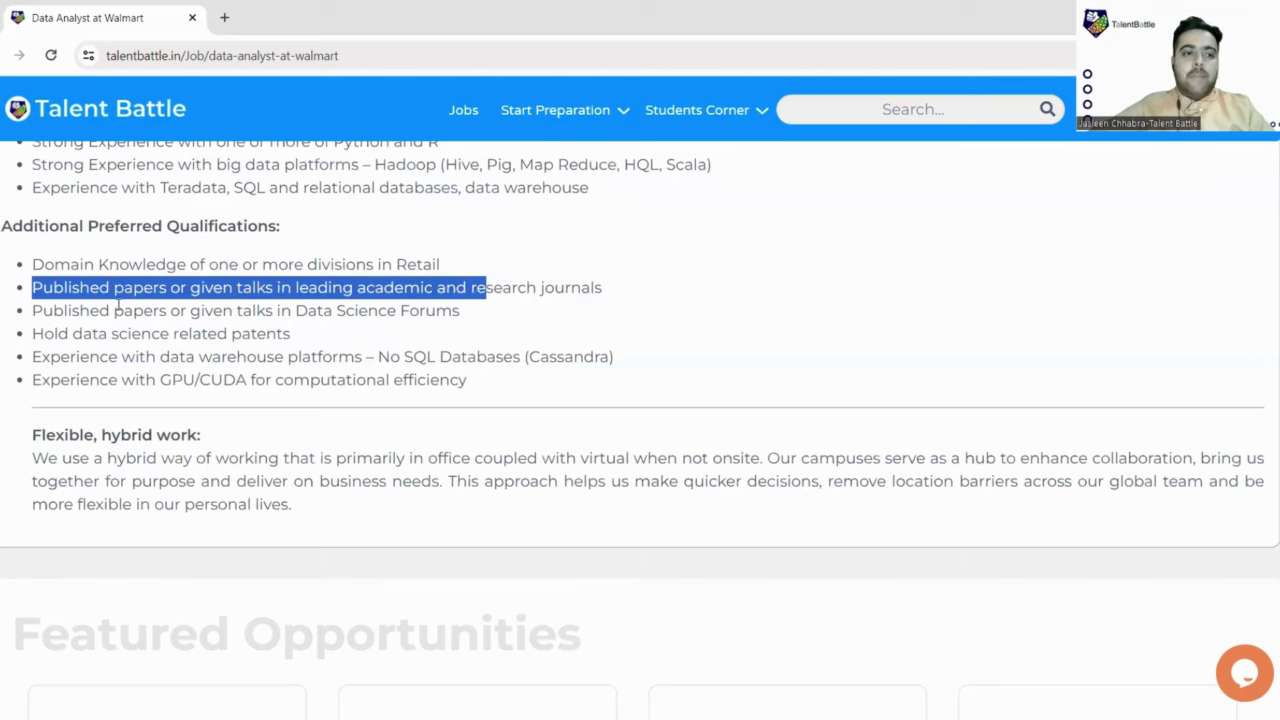
drag(72, 312, 454, 311)
Step: Highlight the patents, NoSQL data warehouse and GPU/CUDA qualifications, then the Flexible, hybrid work paragraph
drag(84, 338, 309, 340)
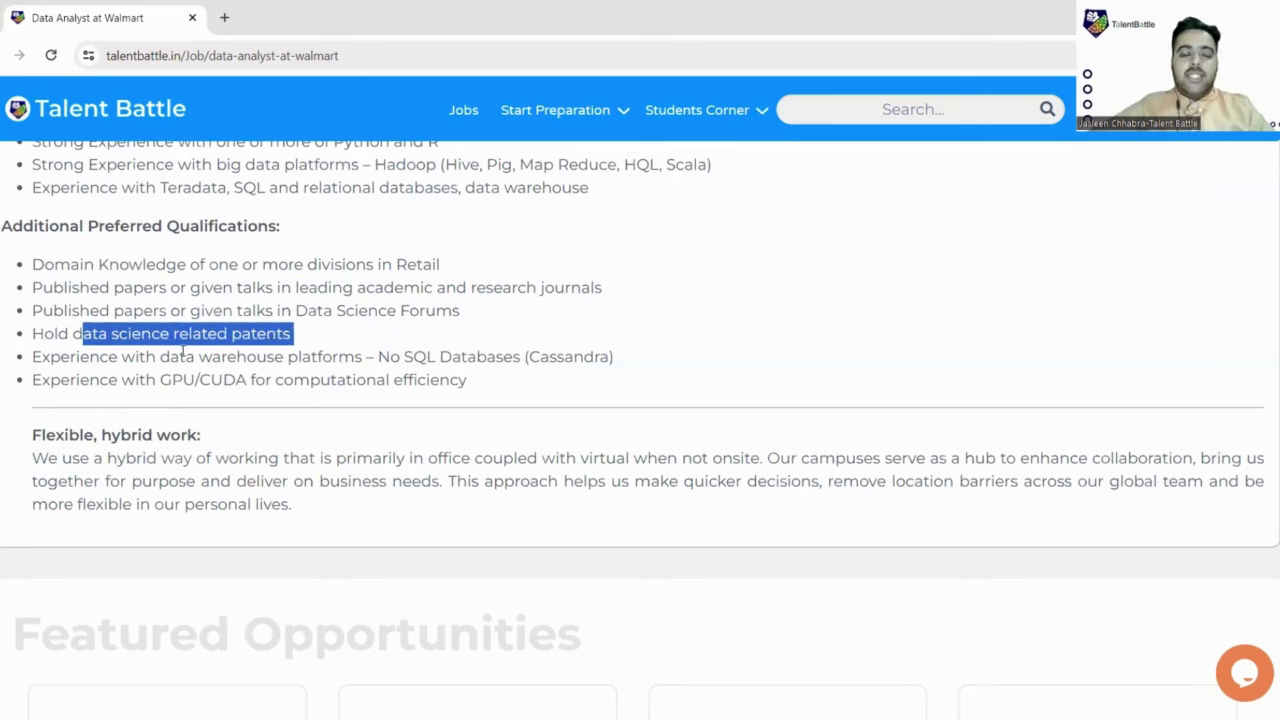
drag(140, 357, 414, 357)
drag(60, 381, 163, 408)
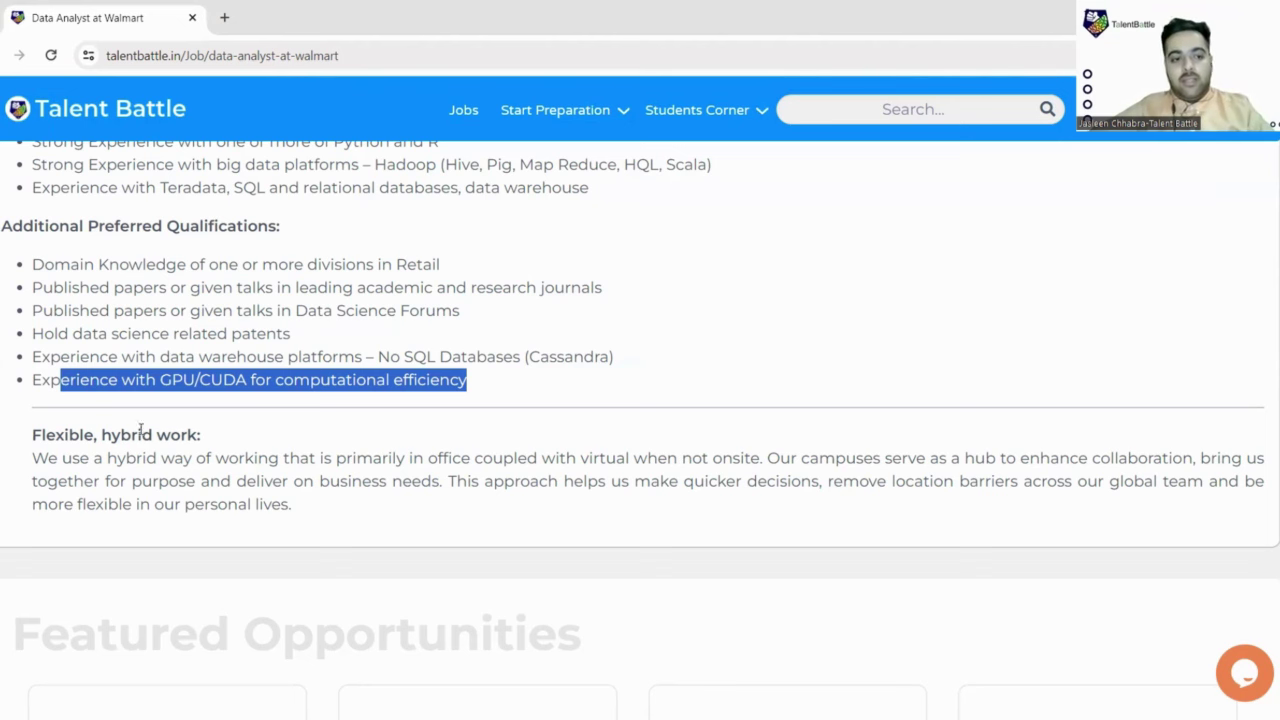
scroll(36, 435, down, 1)
drag(33, 371, 325, 428)
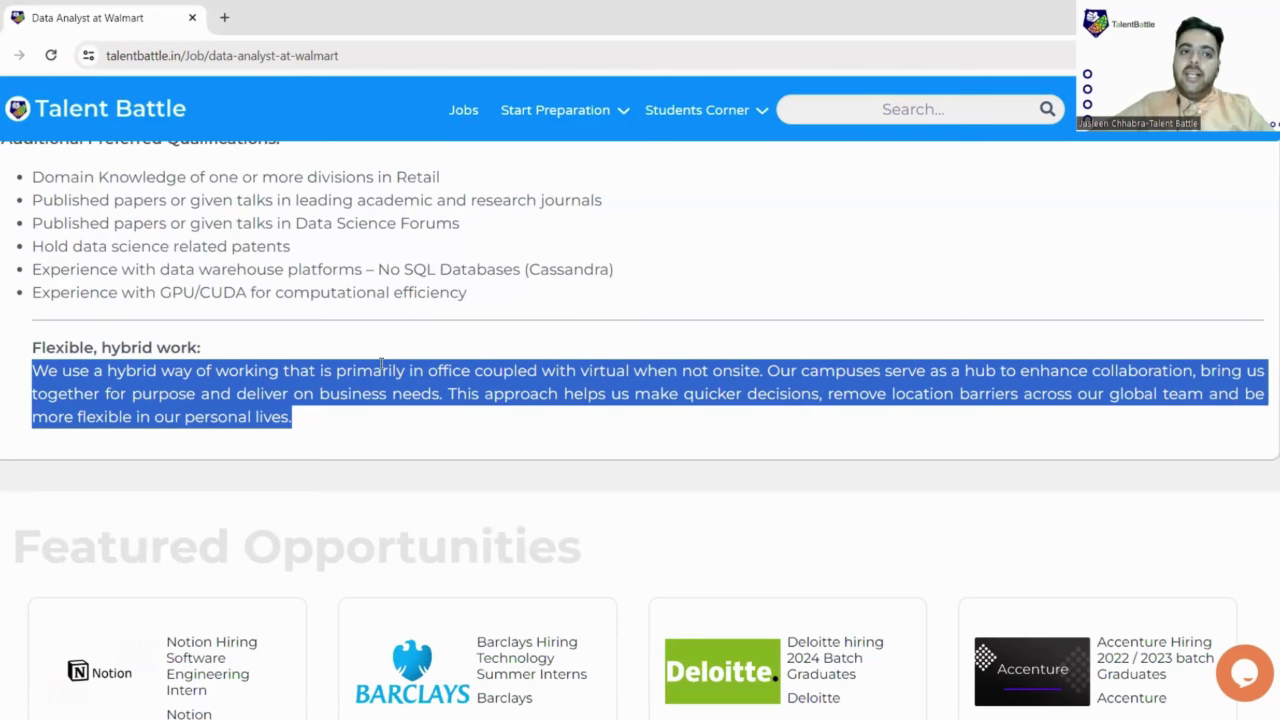
Step: Apply to the Walmart job and log in with saved credentials to reach the Data Analyst II posting
scroll(410, 360, up, 5)
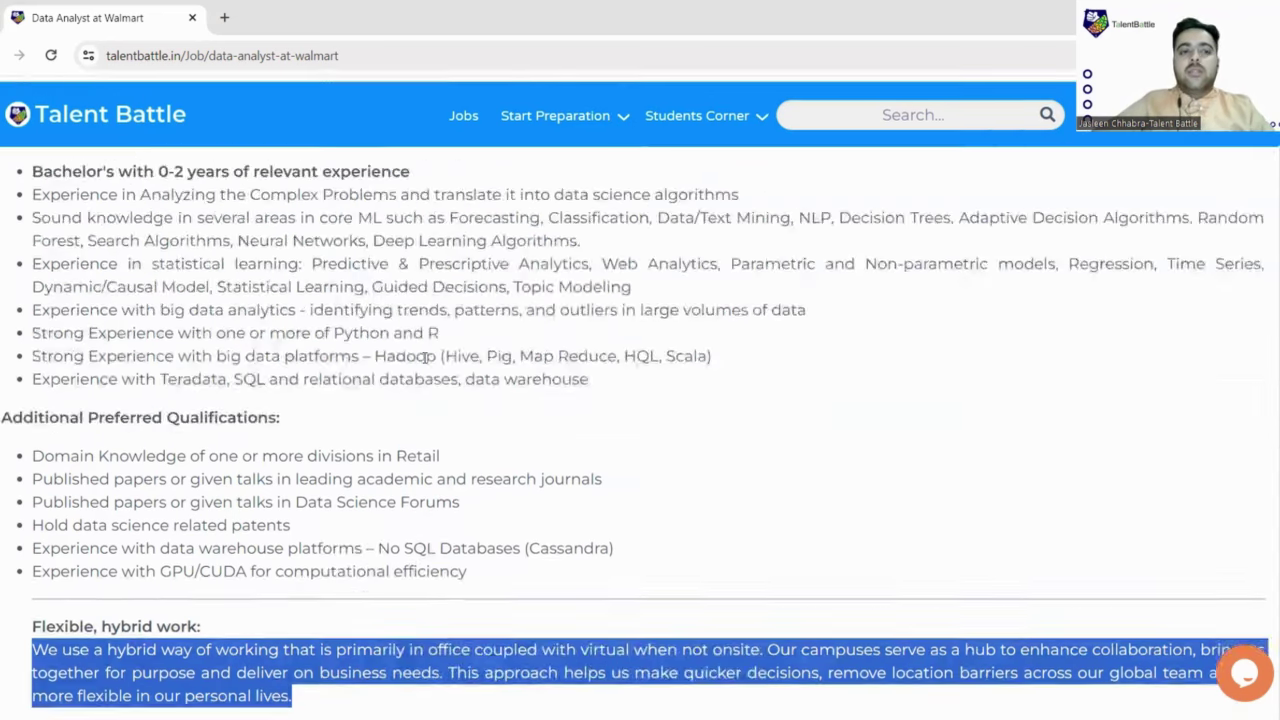
scroll(424, 357, up, 2)
scroll(552, 386, up, 5)
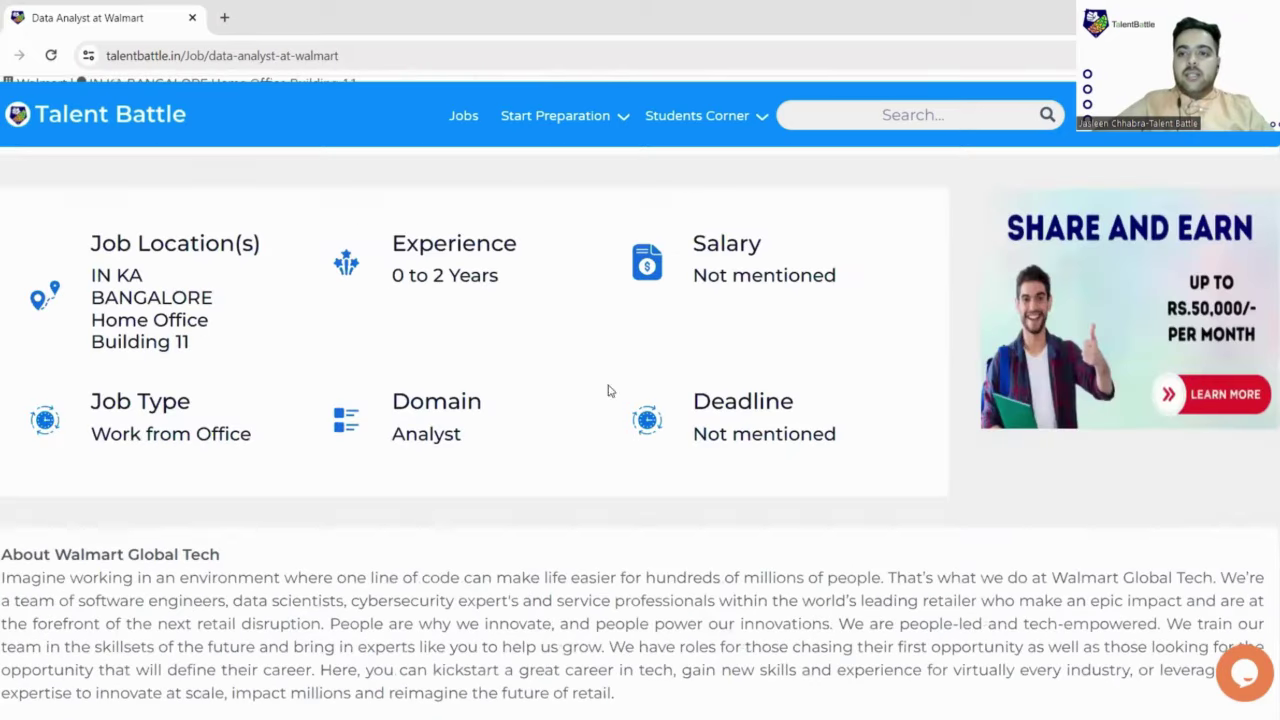
scroll(1150, 334, up, 2)
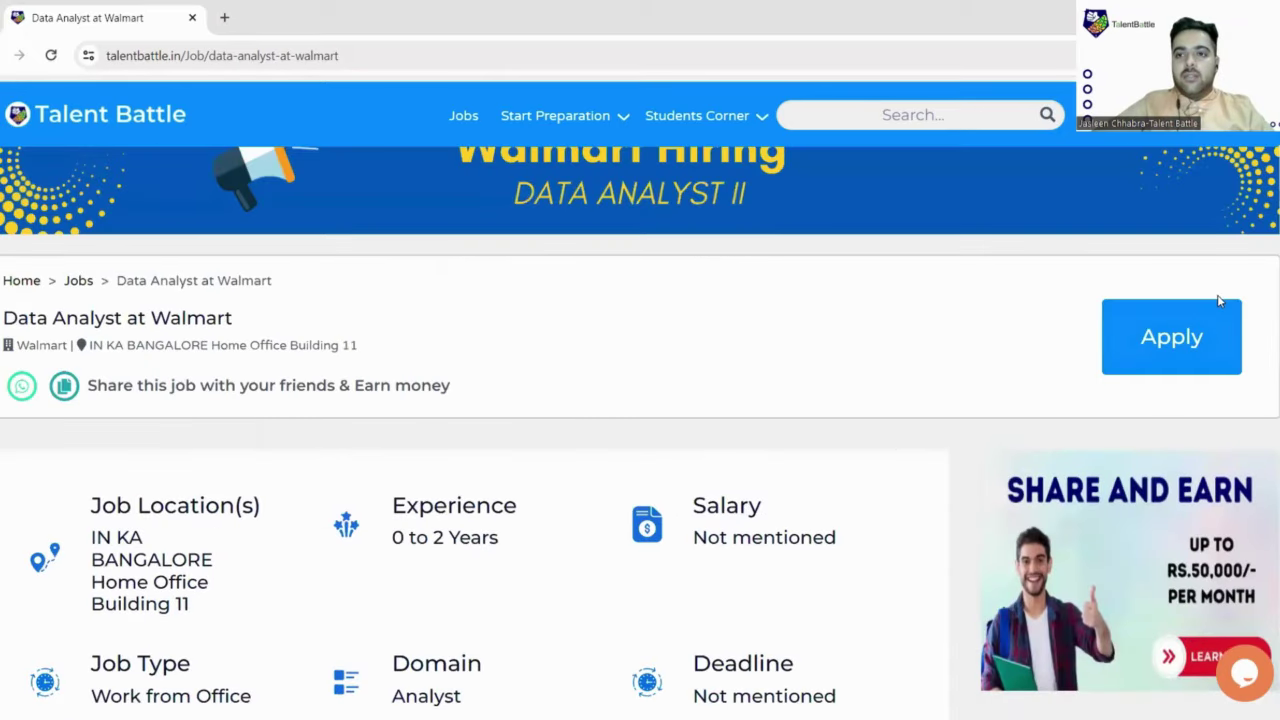
click(1165, 347)
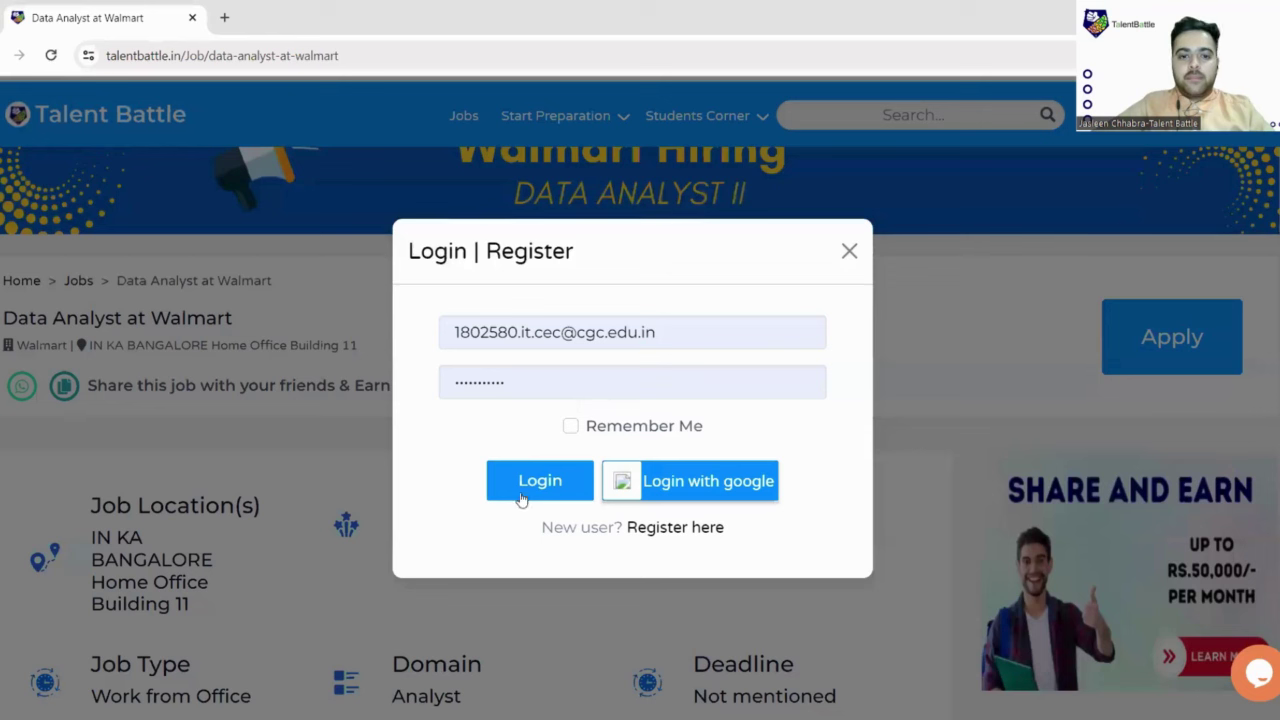
click(524, 496)
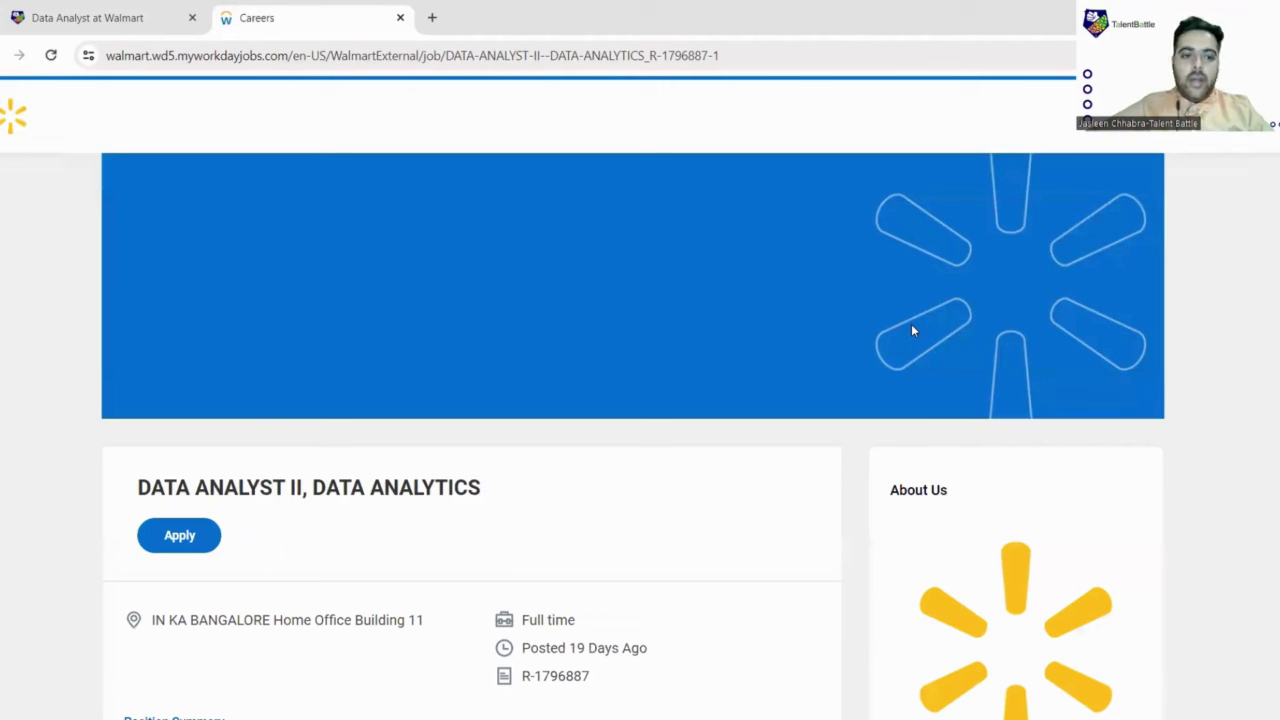
Step: Read through the Data Analyst II description and bring up the Start Your Application dialog
scroll(640, 380, down, 8)
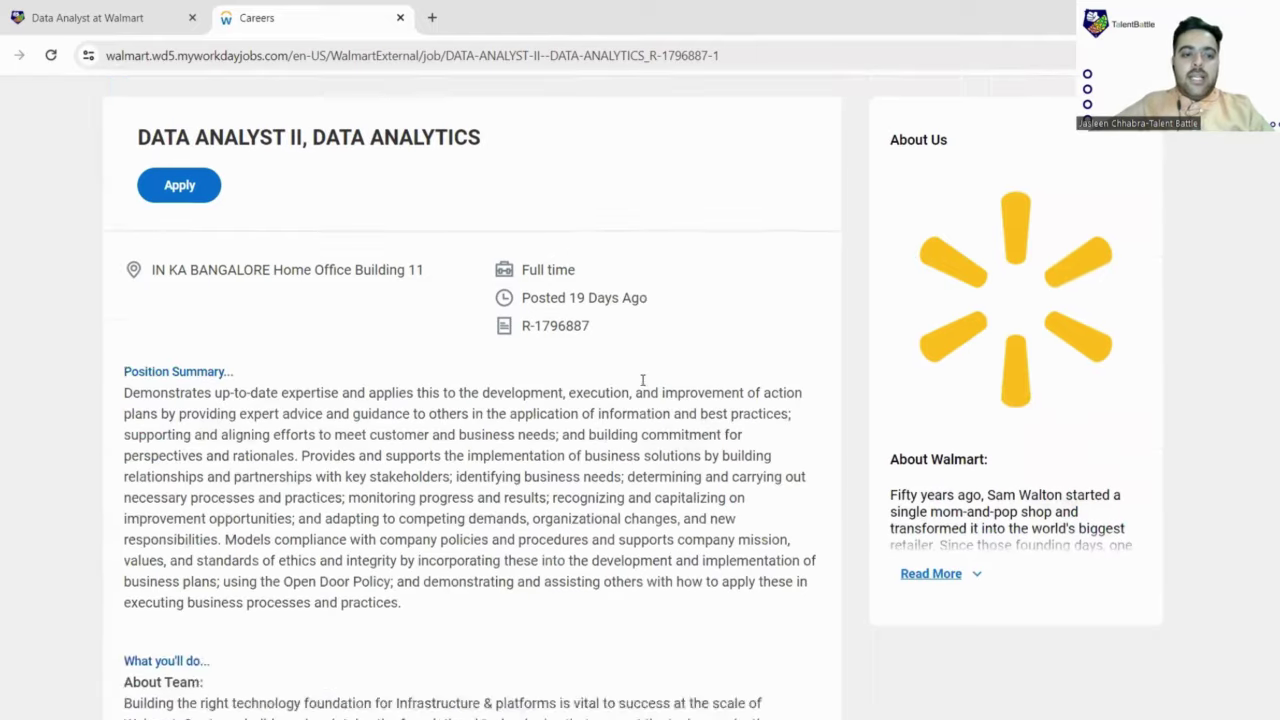
scroll(642, 383, down, 6)
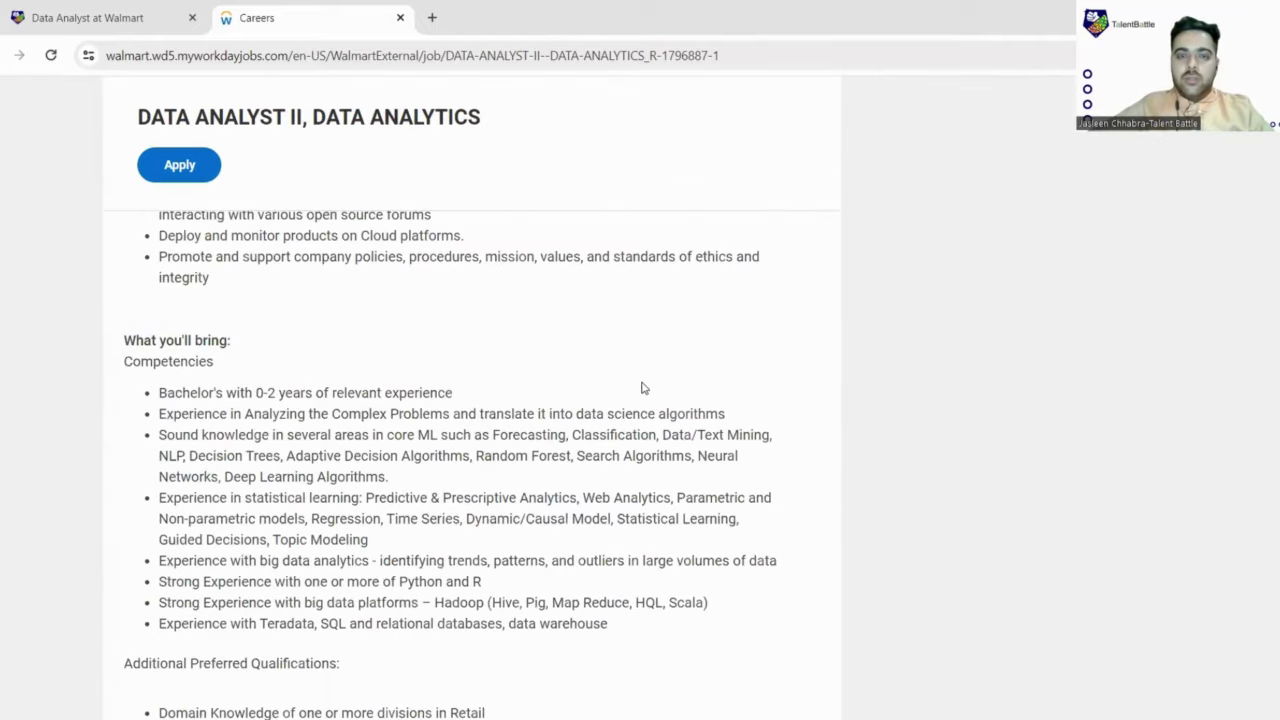
scroll(643, 387, down, 4)
scroll(644, 387, down, 2)
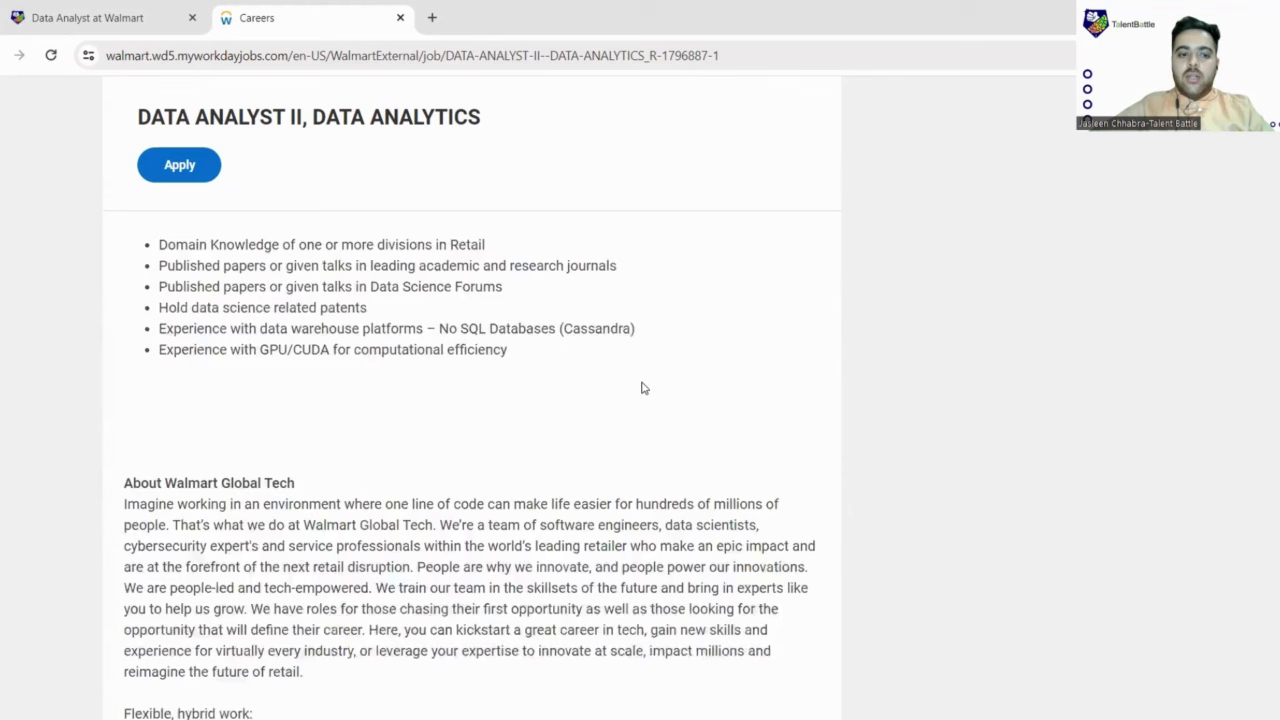
scroll(644, 388, down, 4)
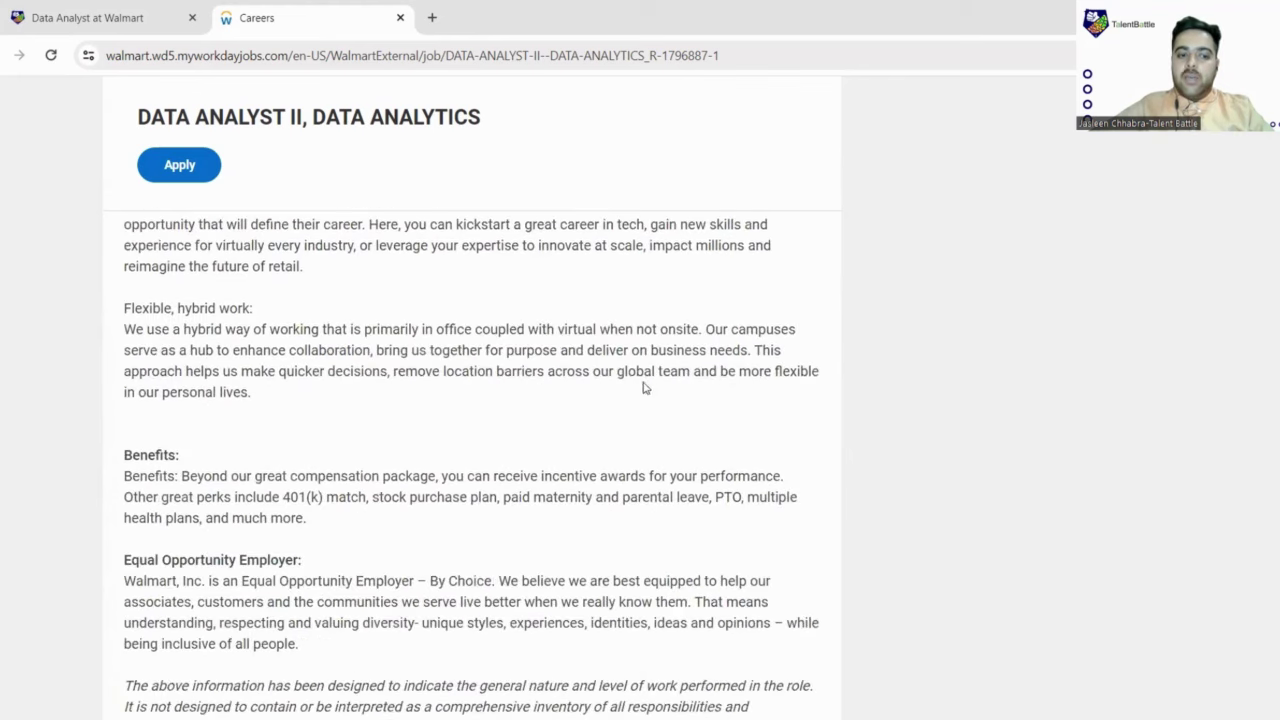
scroll(665, 404, down, 3)
scroll(665, 404, up, 15)
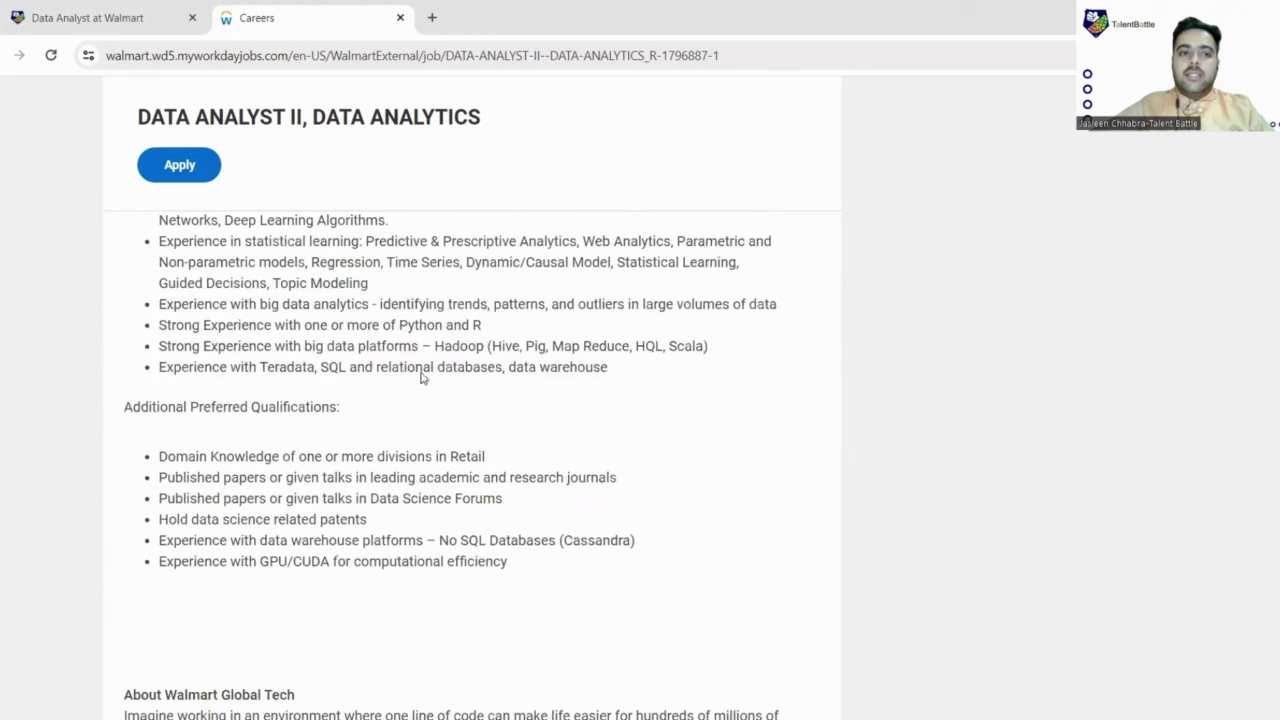
click(179, 171)
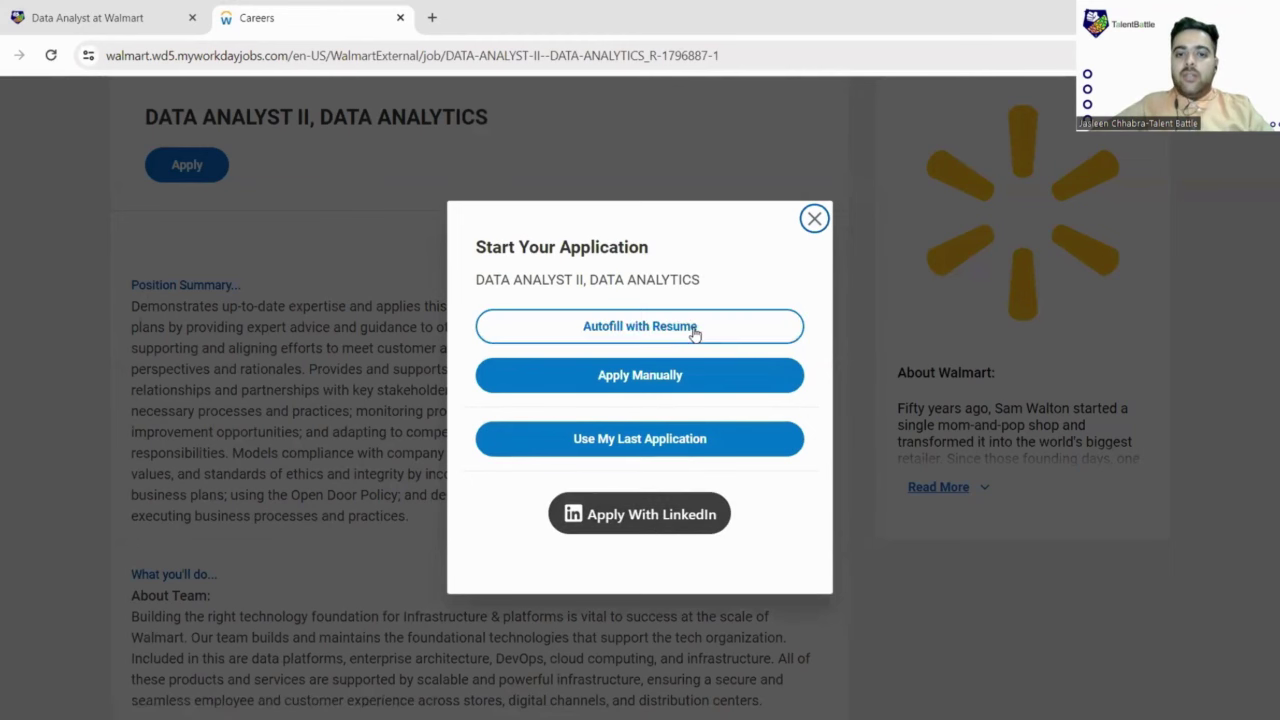
click(720, 442)
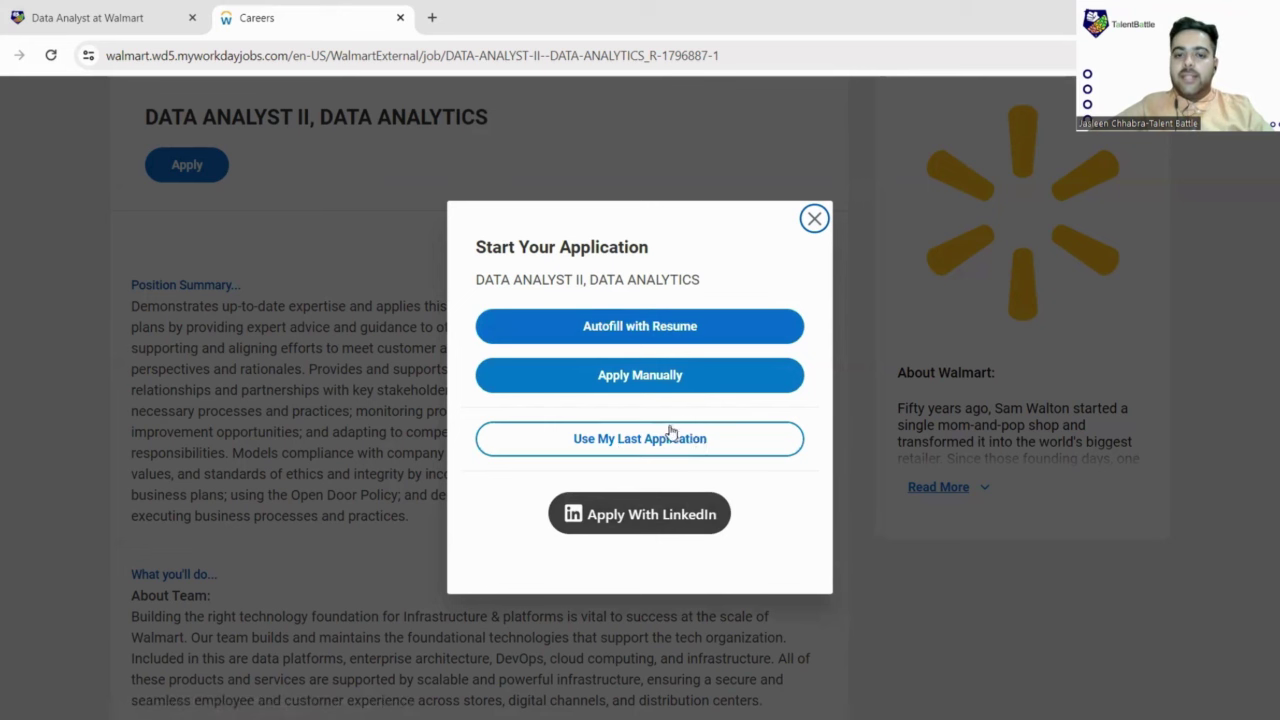
Step: Choose Apply Manually and switch to creating a new candidate account
click(667, 388)
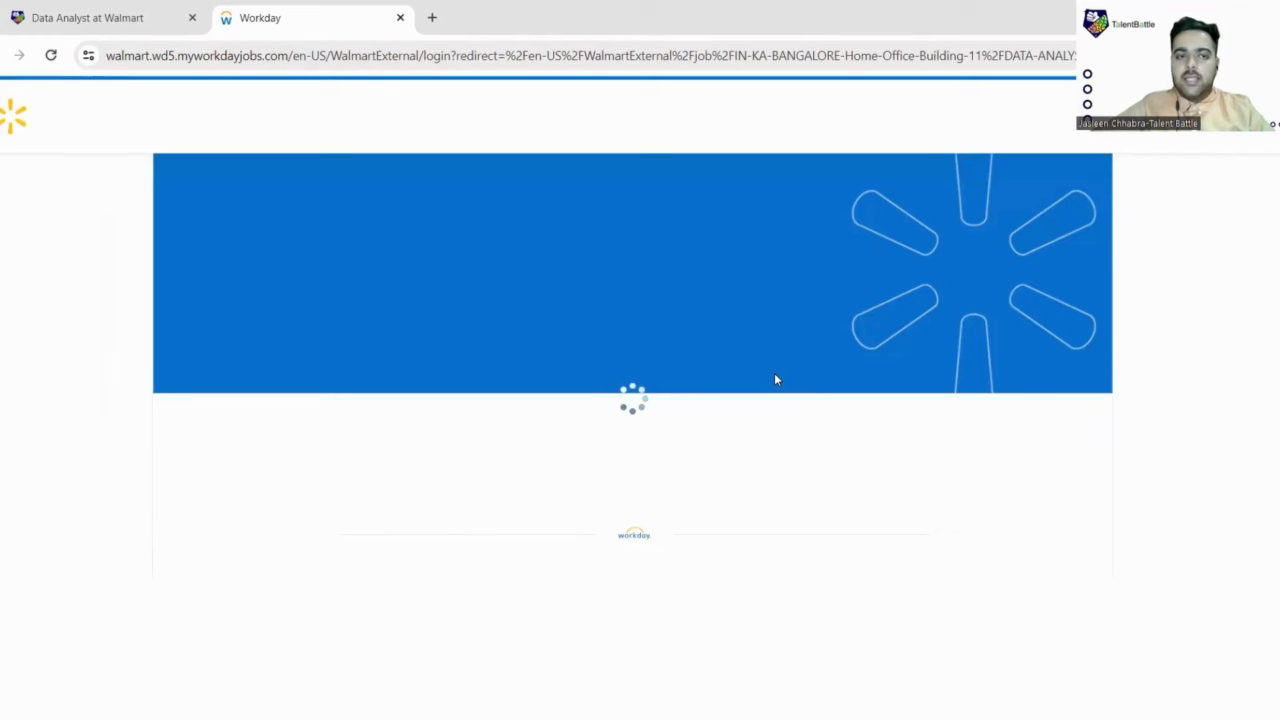
scroll(770, 388, down, 2)
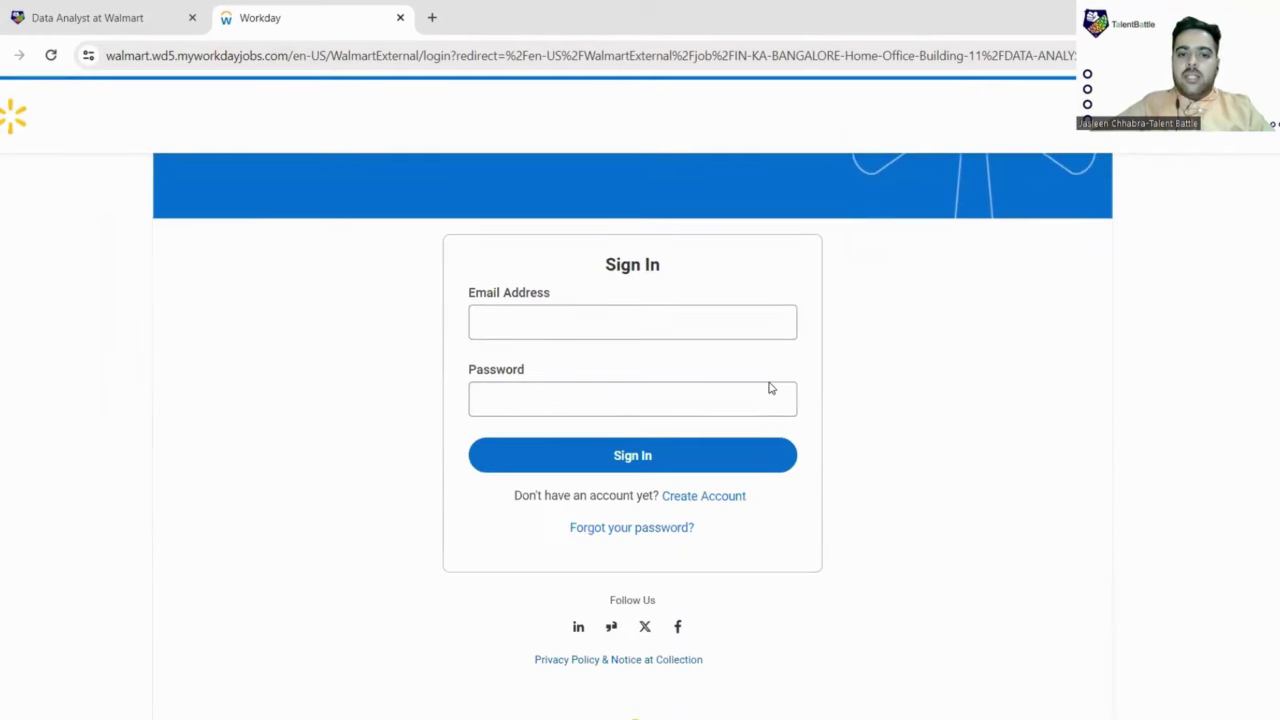
click(709, 497)
scroll(550, 340, down, 3)
scroll(528, 252, up, 1)
Step: Enter the applicant's e-mail address, type and confirm the account password, and create the account
click(540, 295)
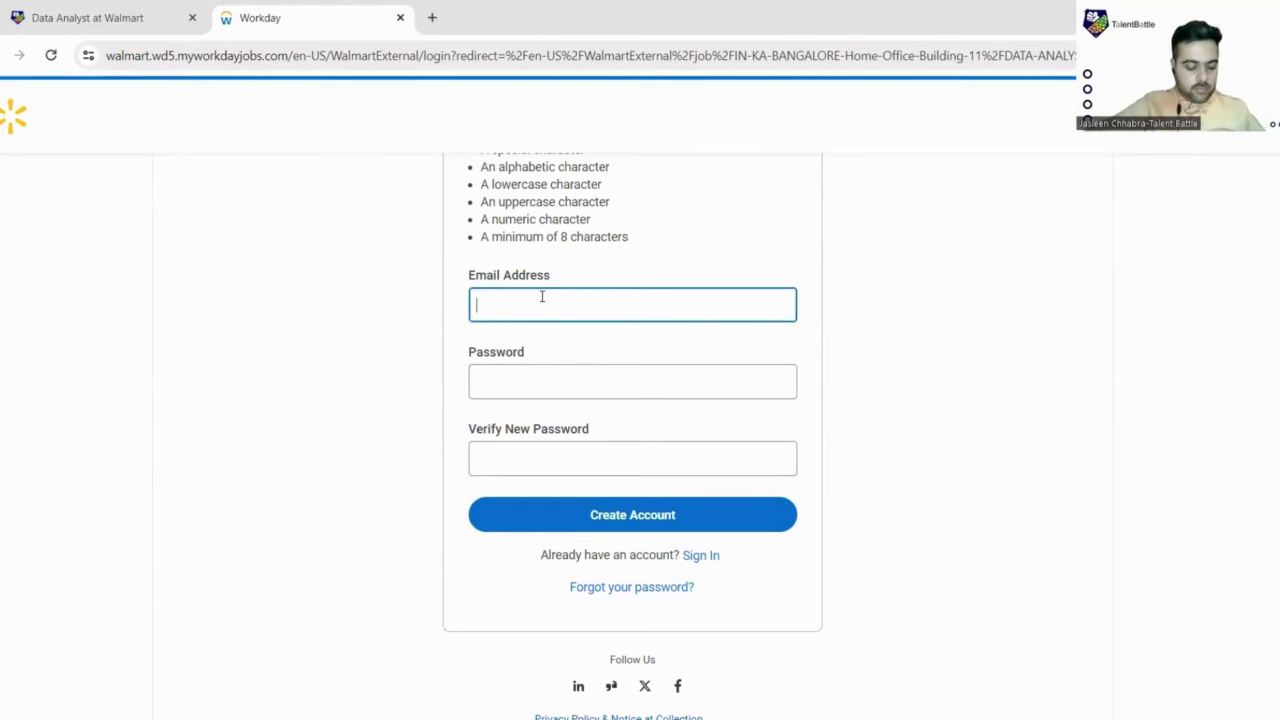
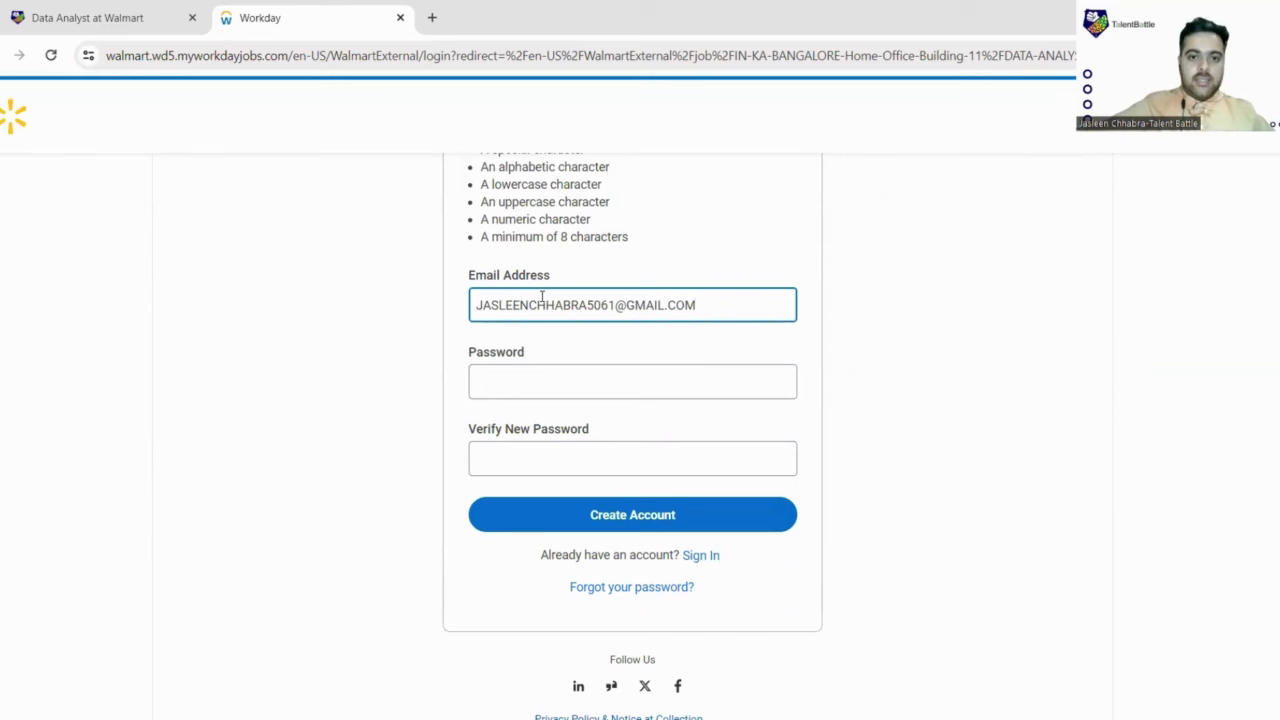
double_click(541, 310)
click(547, 379)
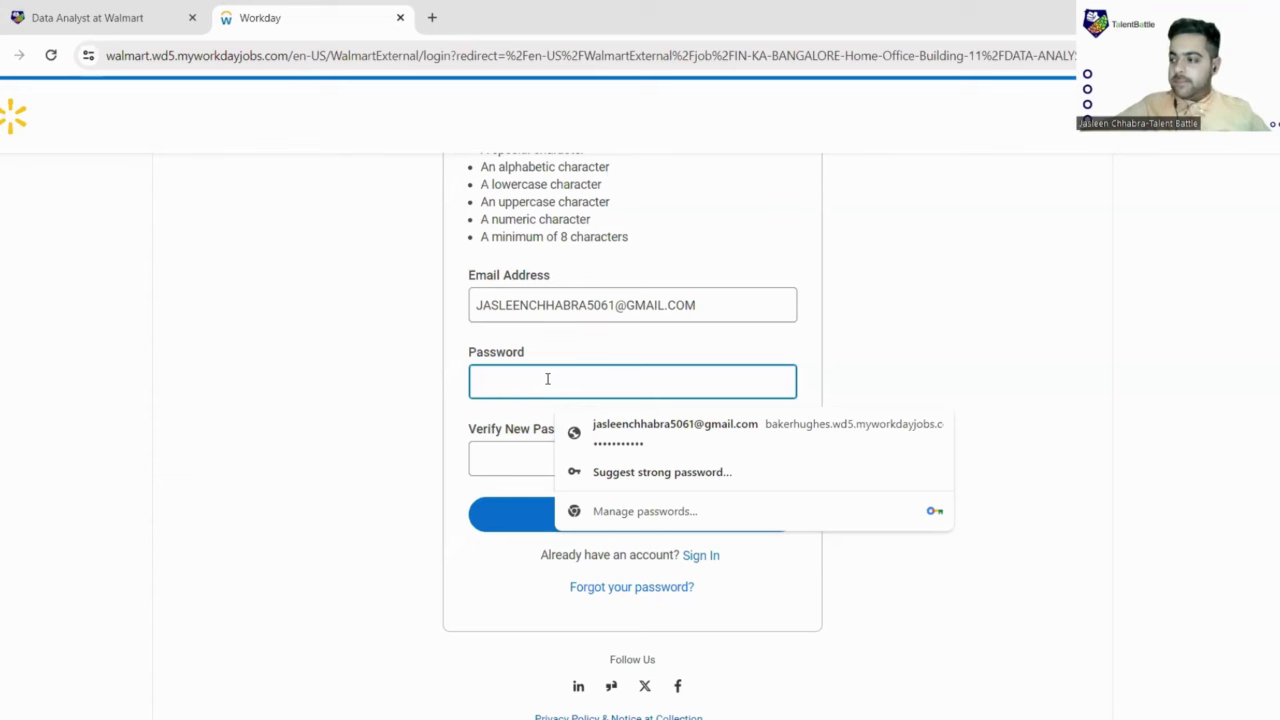
text(••••)
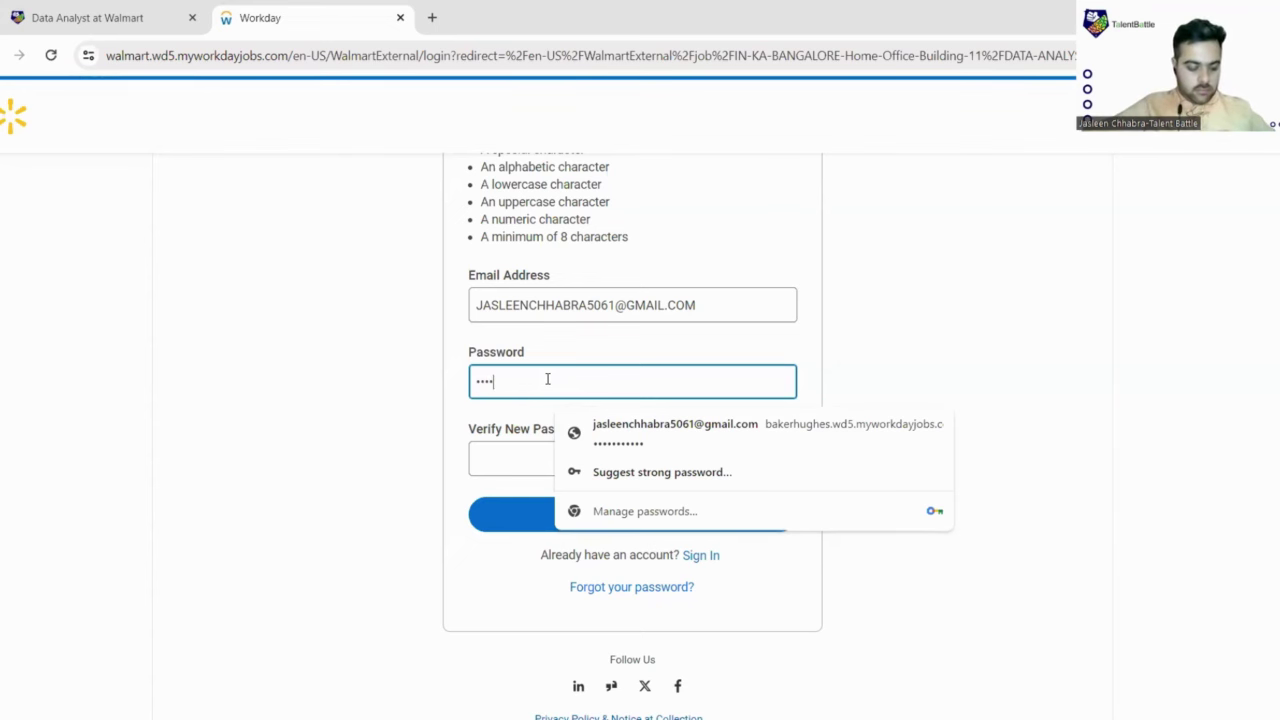
text(•••••••)
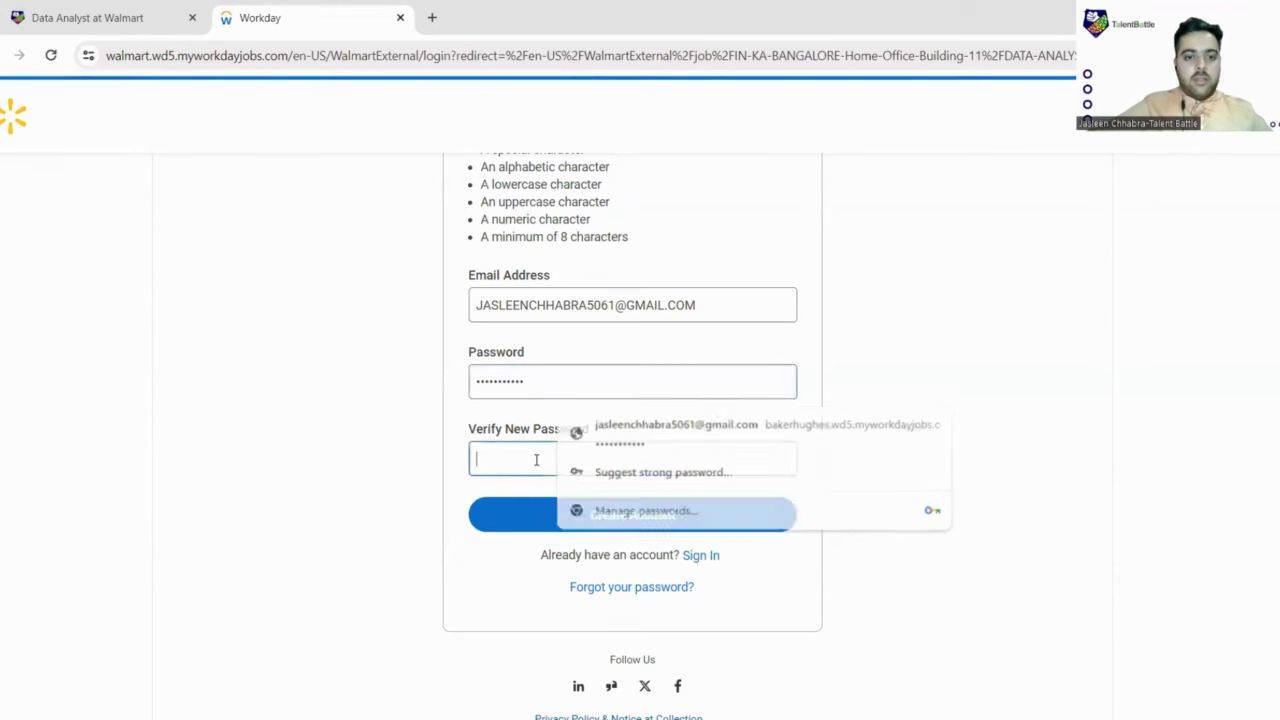
click(536, 459)
text(•)
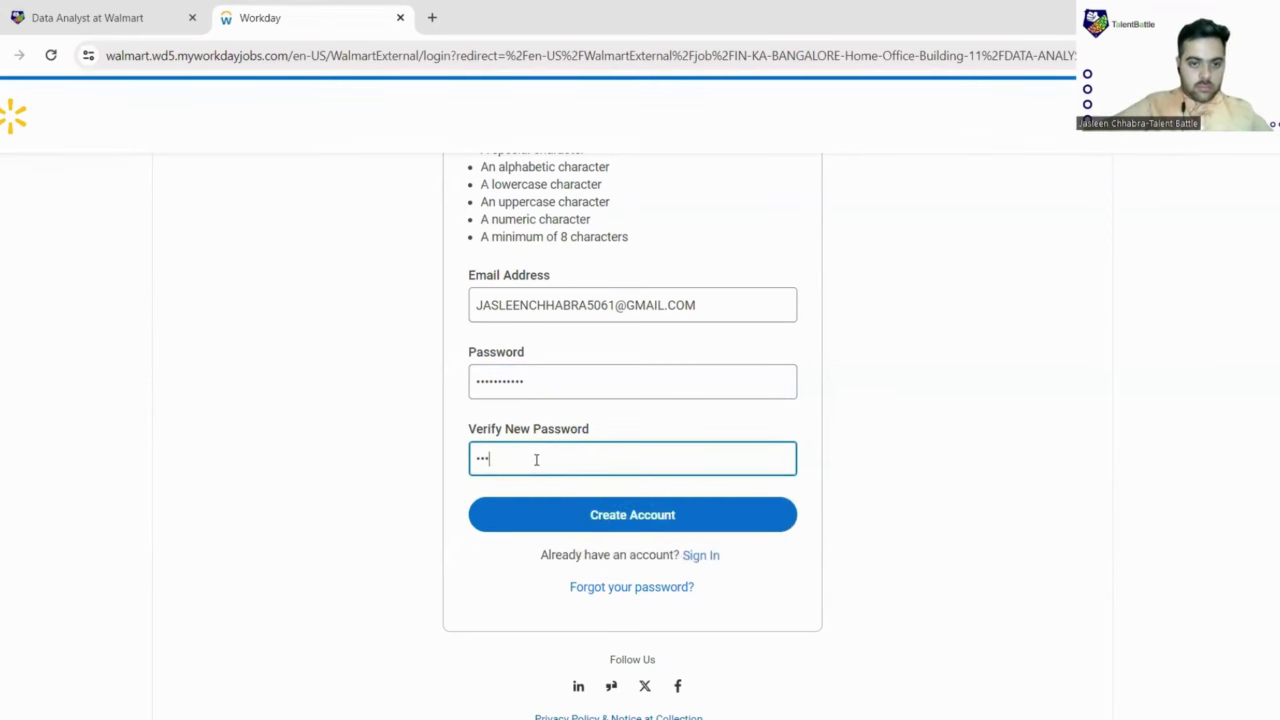
text(••••••)
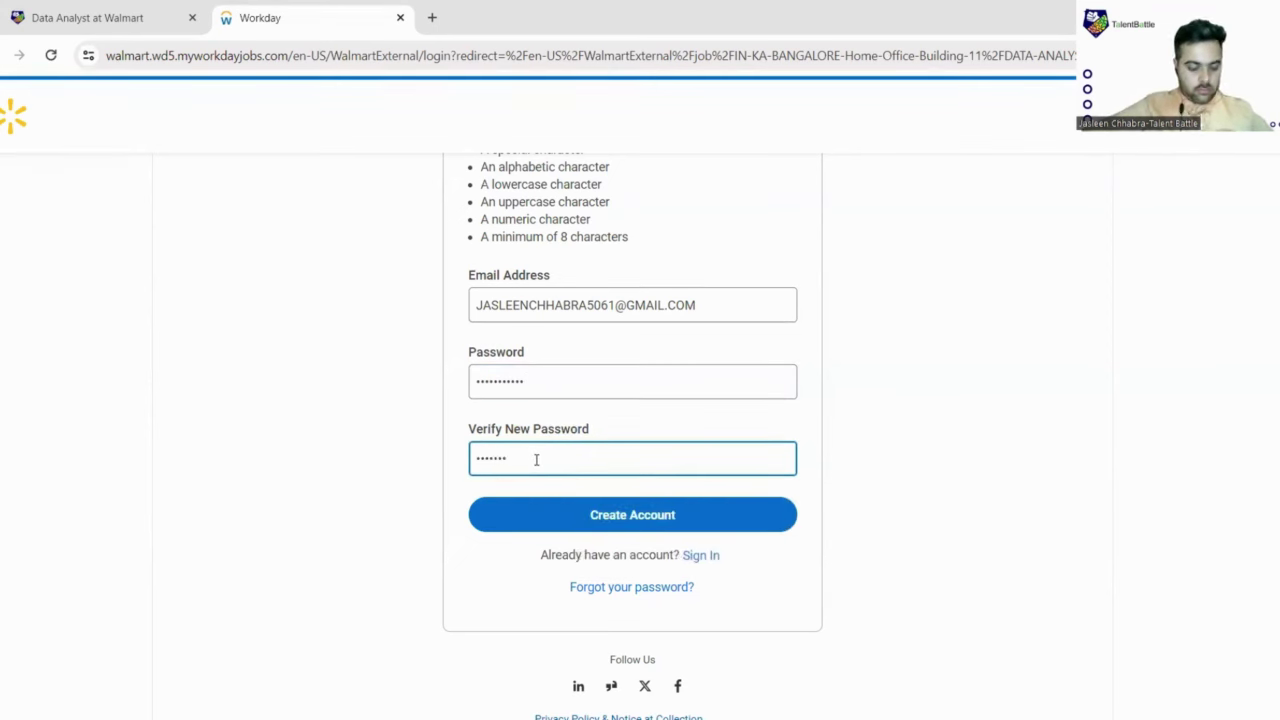
text(••••)
click(631, 526)
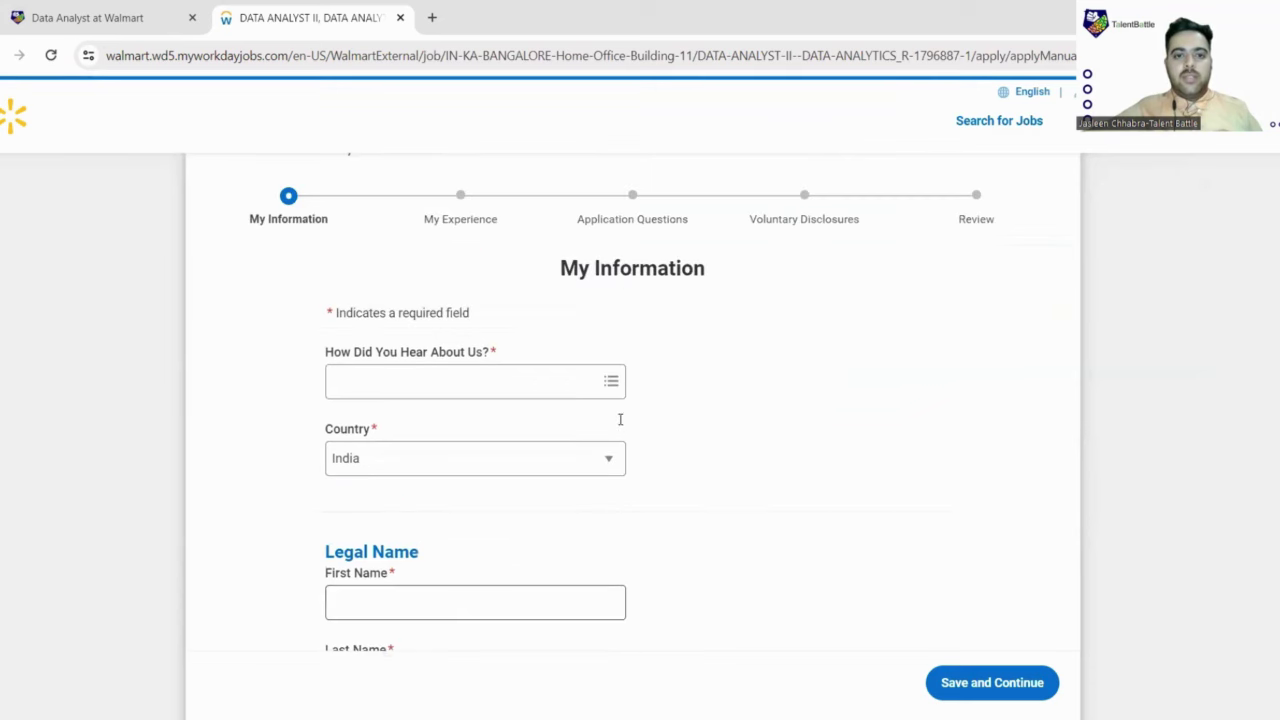
Step: Search 'yOUTUBE' in How Did You Hear About Us?, browse Advertising, and close the list unselected
scroll(398, 377, down, 1)
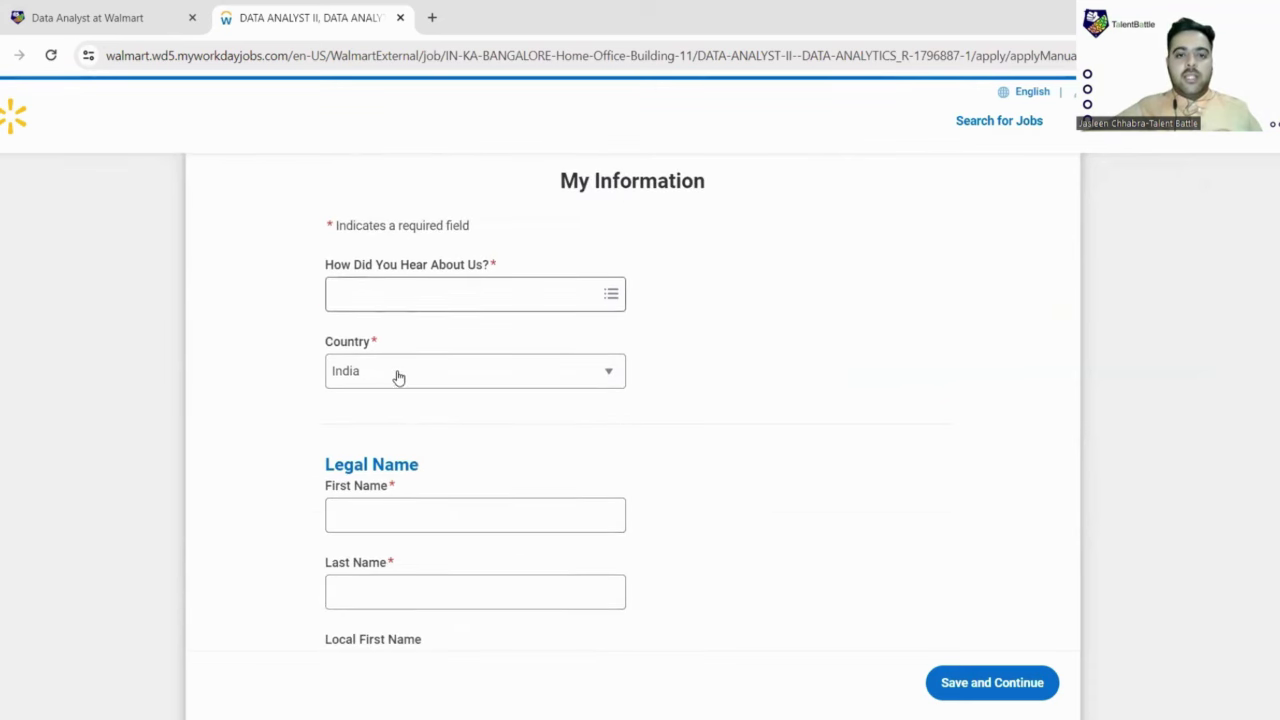
click(412, 300)
text(yOUTUBE)
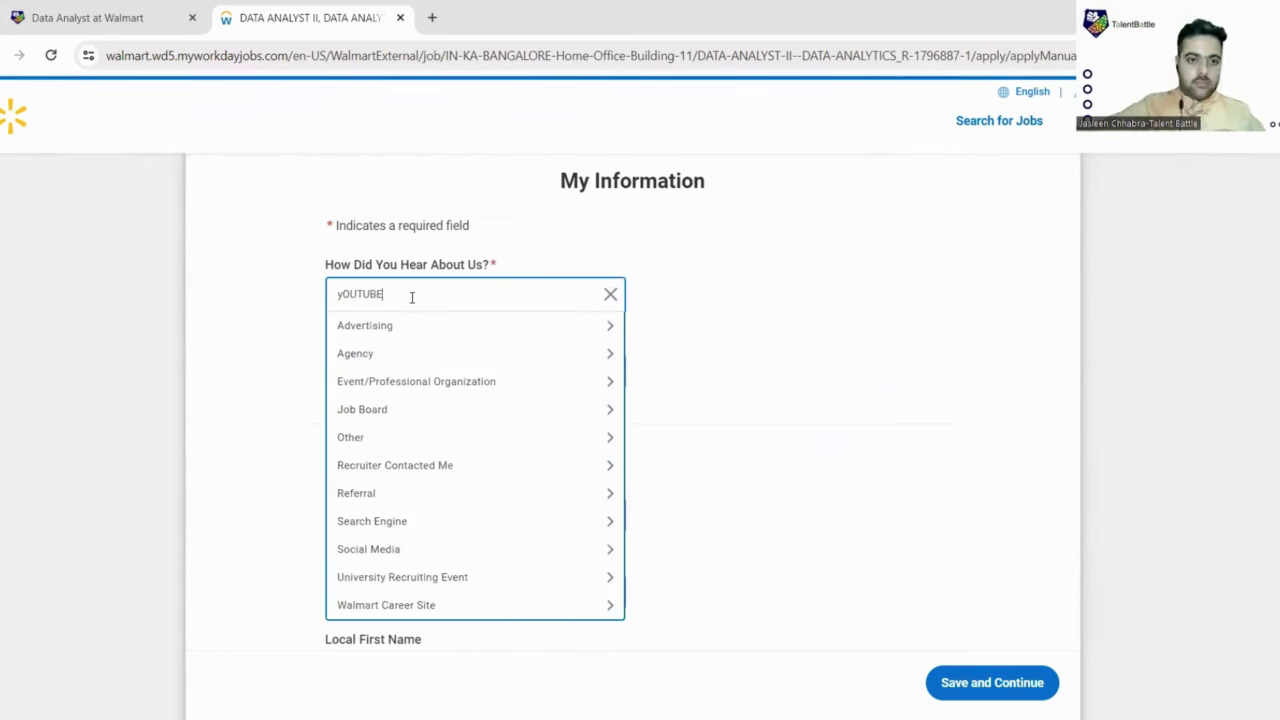
click(392, 322)
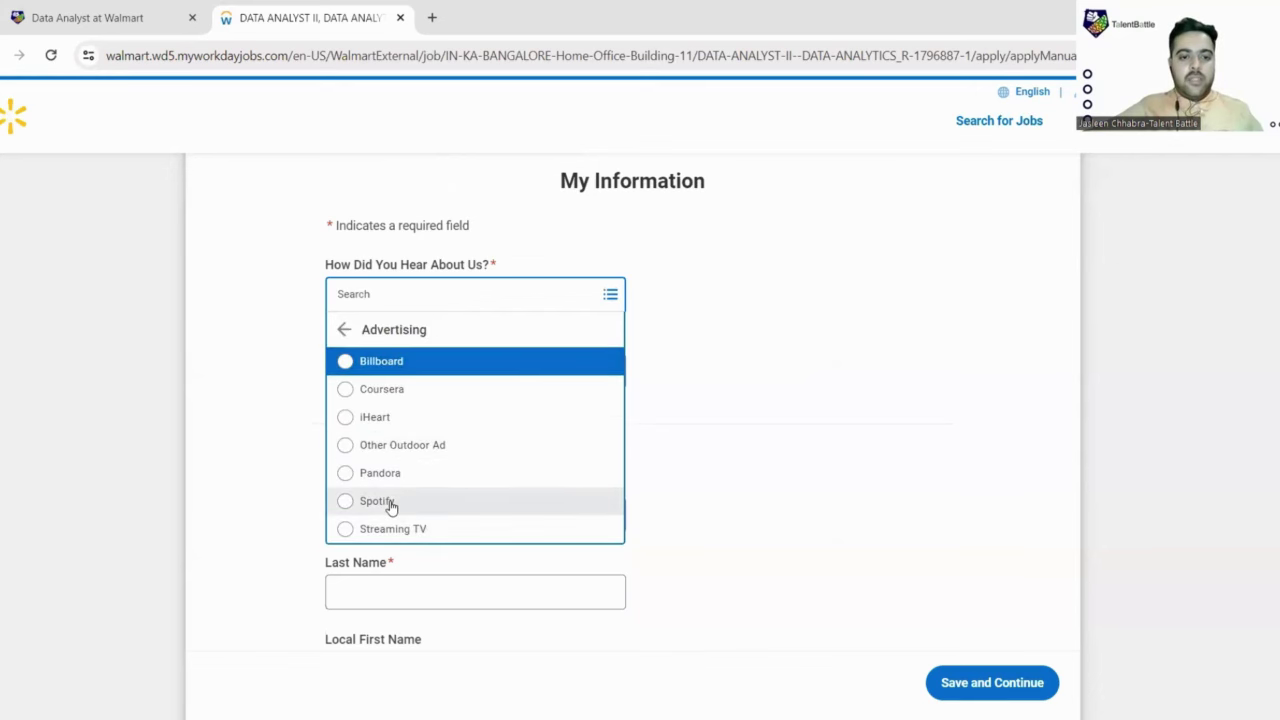
scroll(391, 512, down, 1)
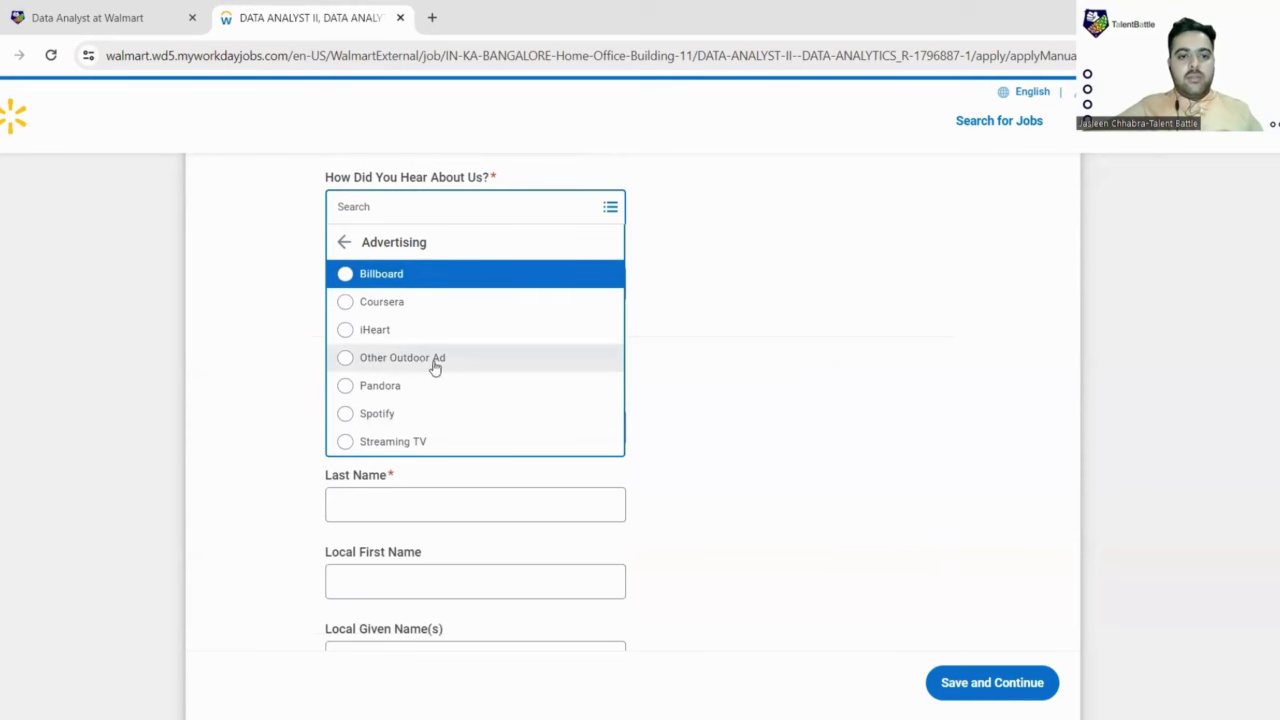
key(Escape)
scroll(434, 249, down, 1)
Step: Replace the all-caps legal first and last name with the applicant's name capitalised normally
scroll(490, 278, down, 1)
click(457, 292)
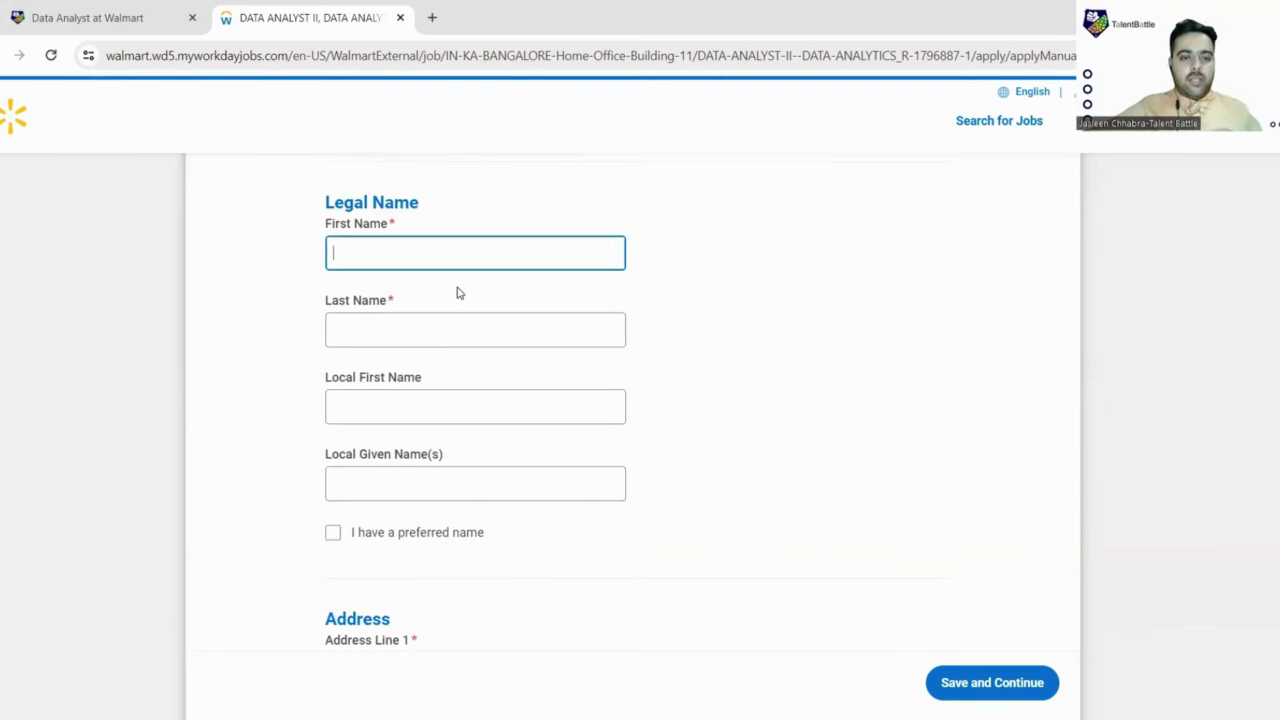
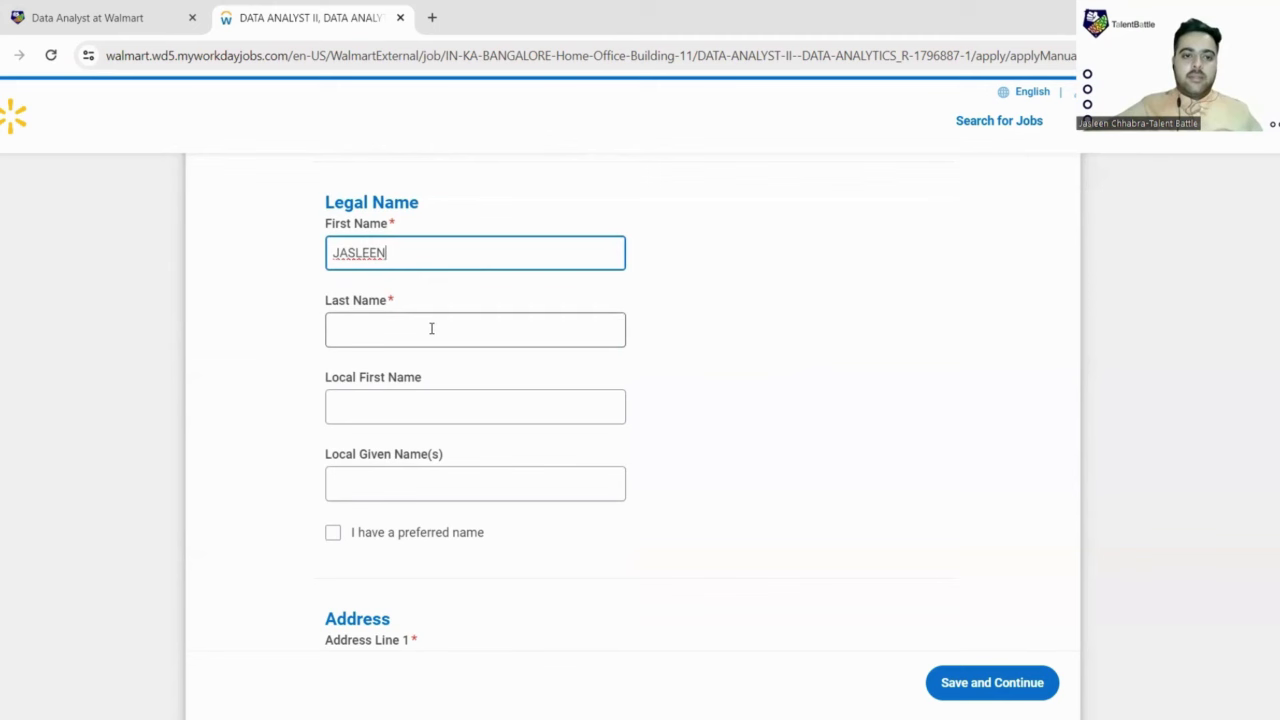
click(431, 329)
text(CHHA)
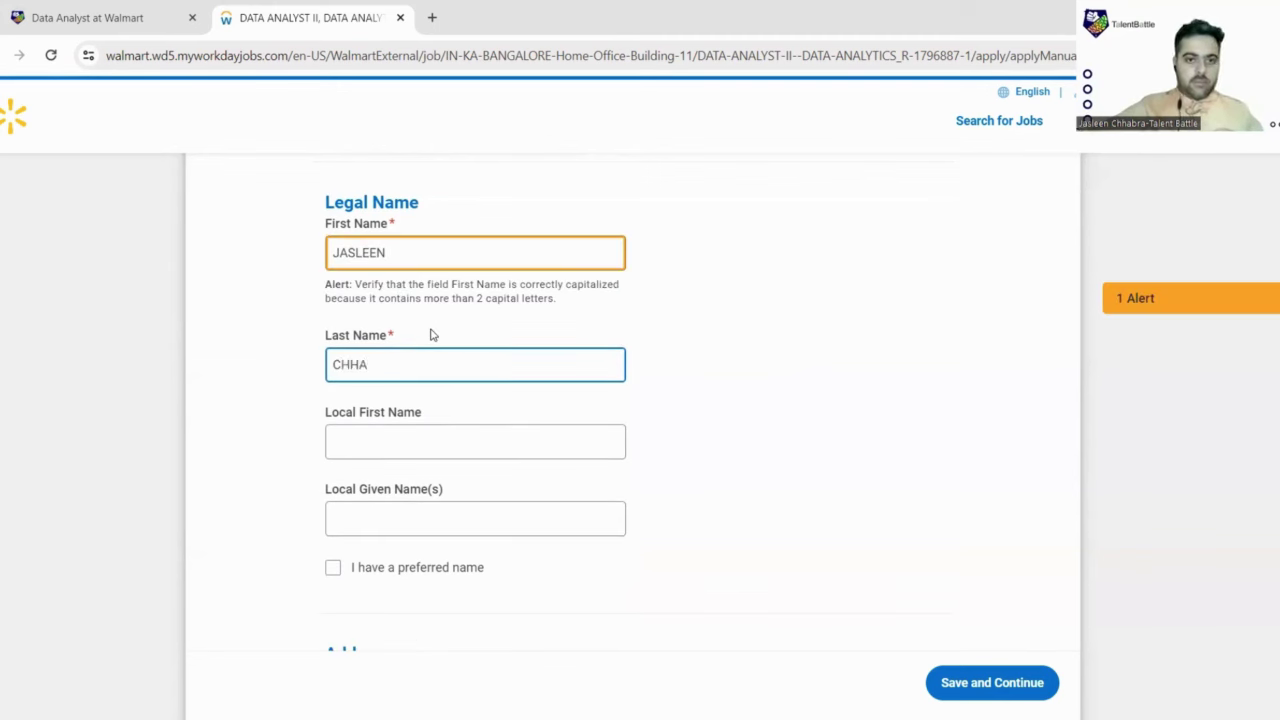
key(BackSpace)
key(BackSpace)
key(BackSpace)
key(BackSpace)
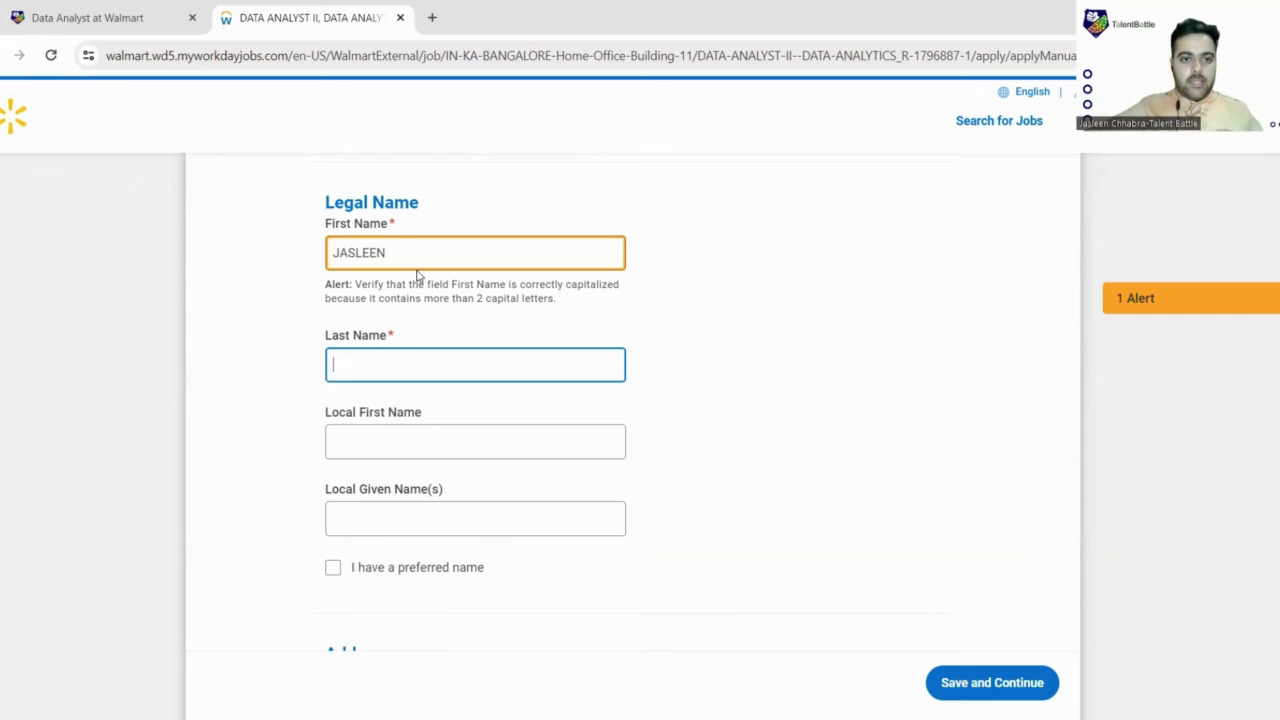
click(418, 255)
key(BackSpace)
key(BackSpace)
key(BackSpace)
key(BackSpace)
key(BackSpace)
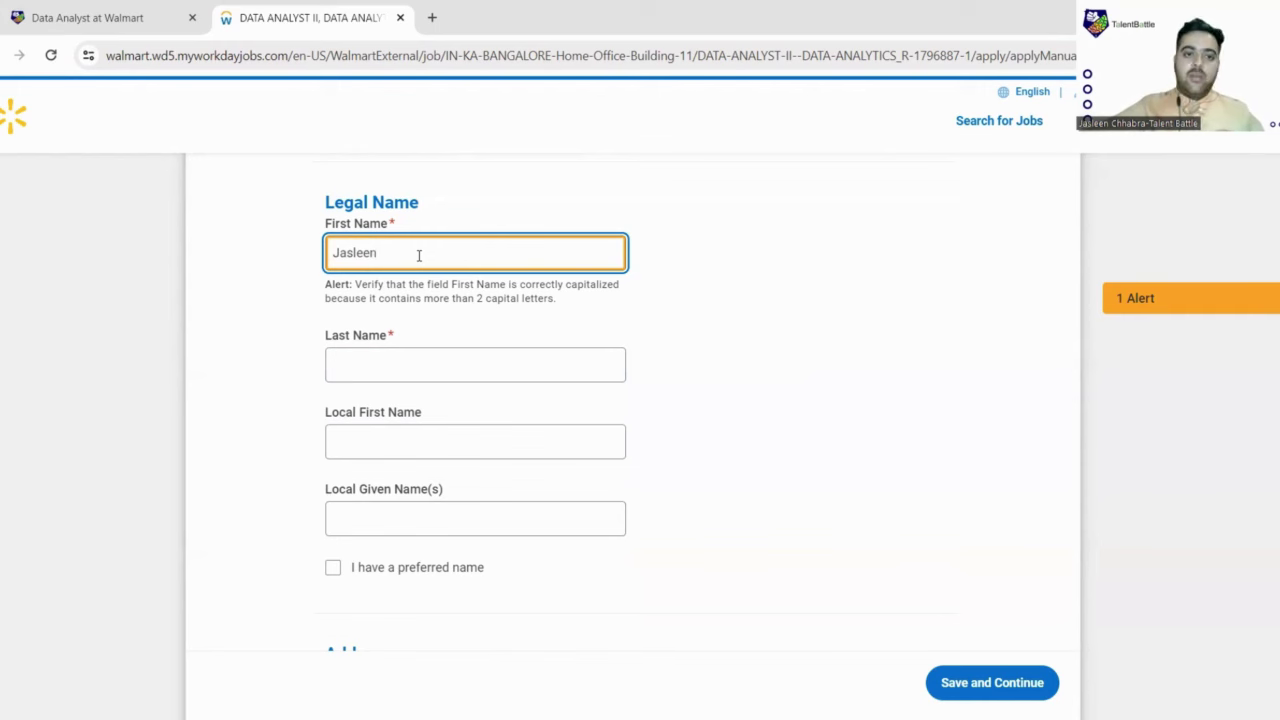
key(ctrl+a)
click(384, 368)
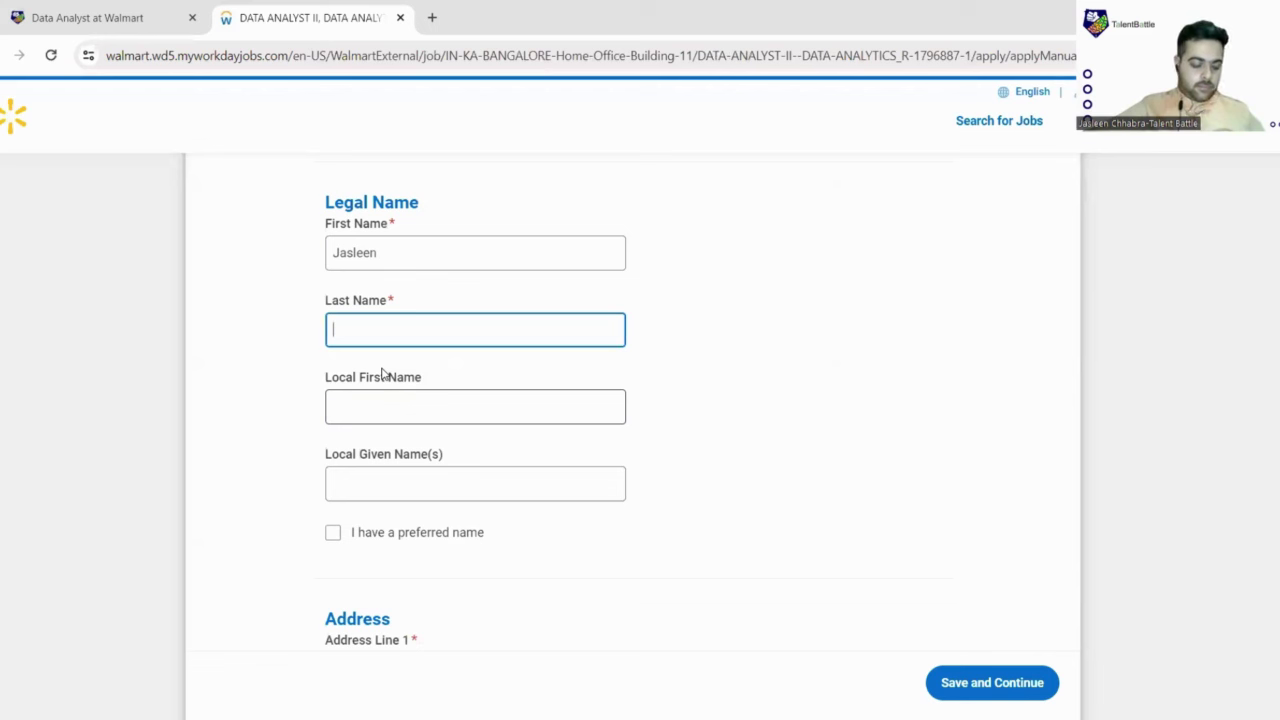
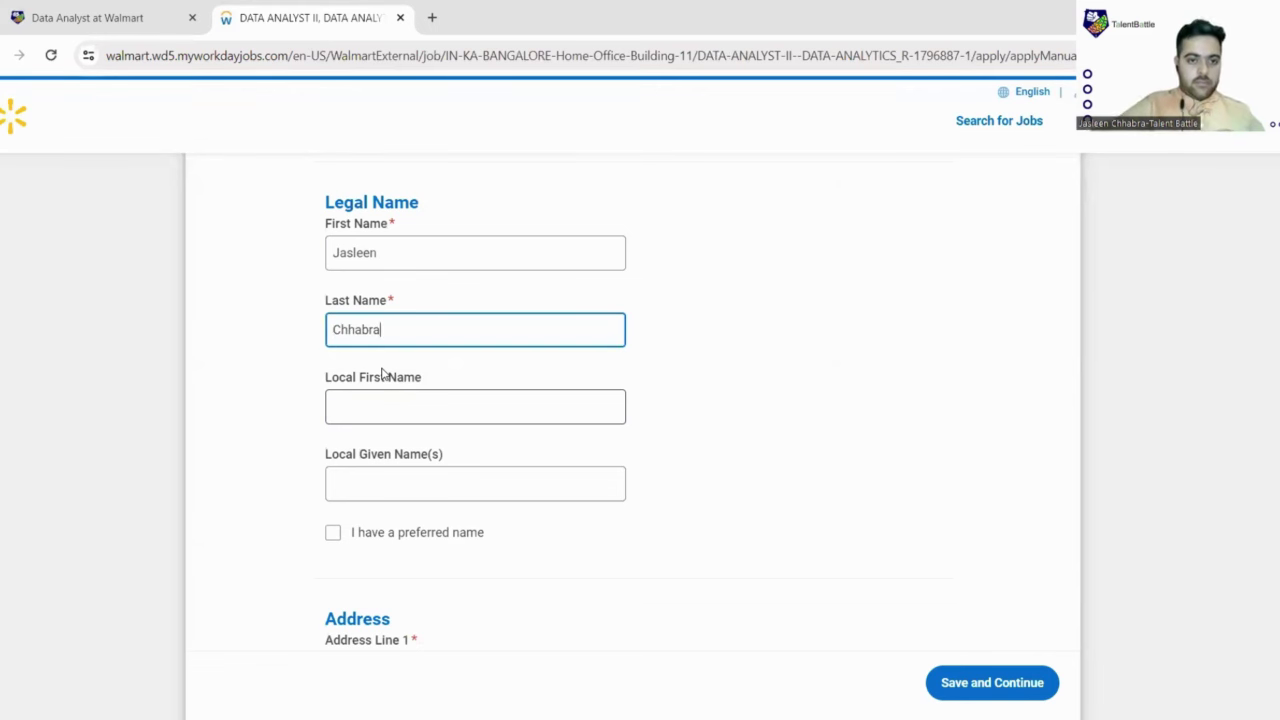
click(434, 363)
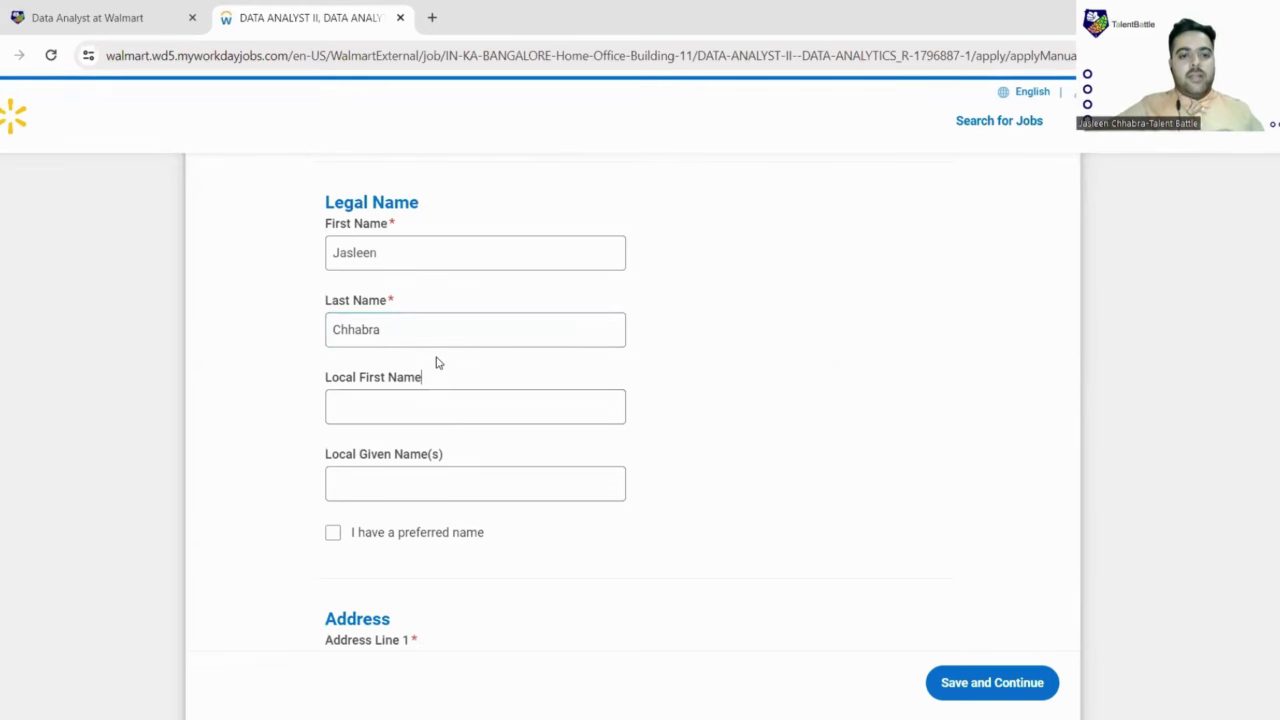
Step: Select Address Line 1 and scroll through the remaining My Information fields
scroll(434, 360, down, 2)
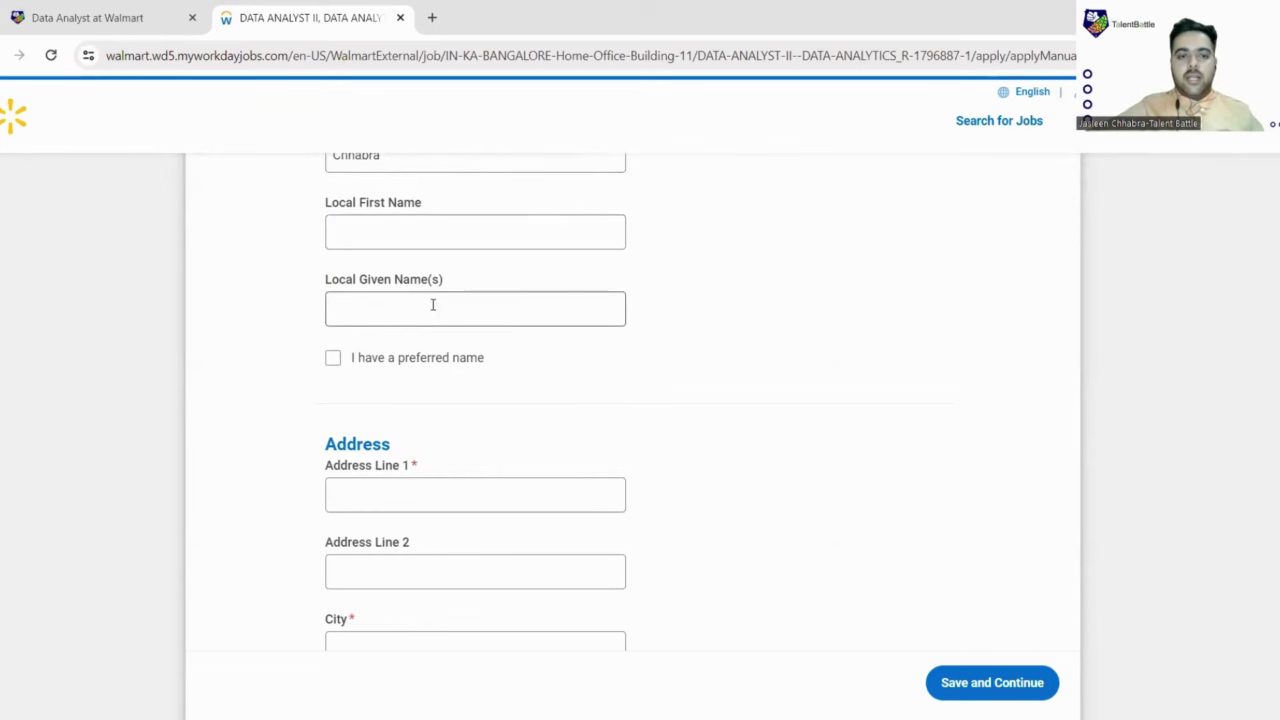
scroll(444, 318, down, 4)
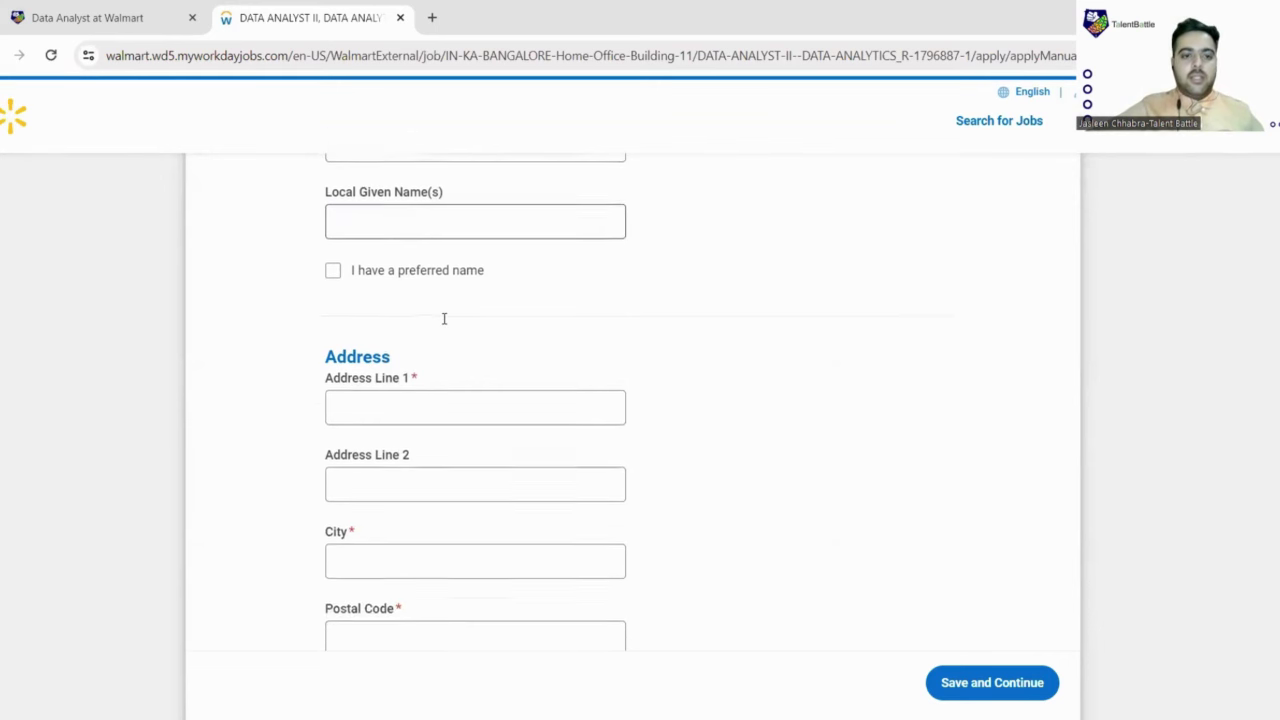
scroll(440, 315, up, 2)
click(437, 313)
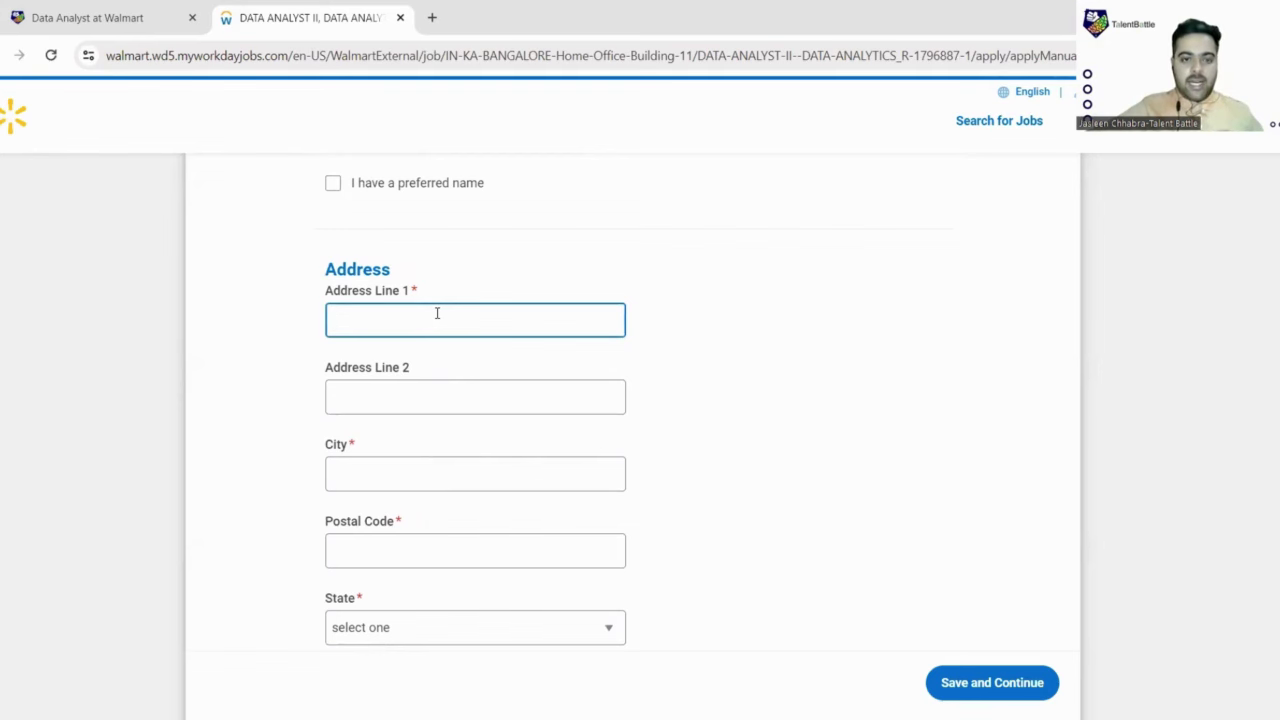
scroll(437, 313, down, 3)
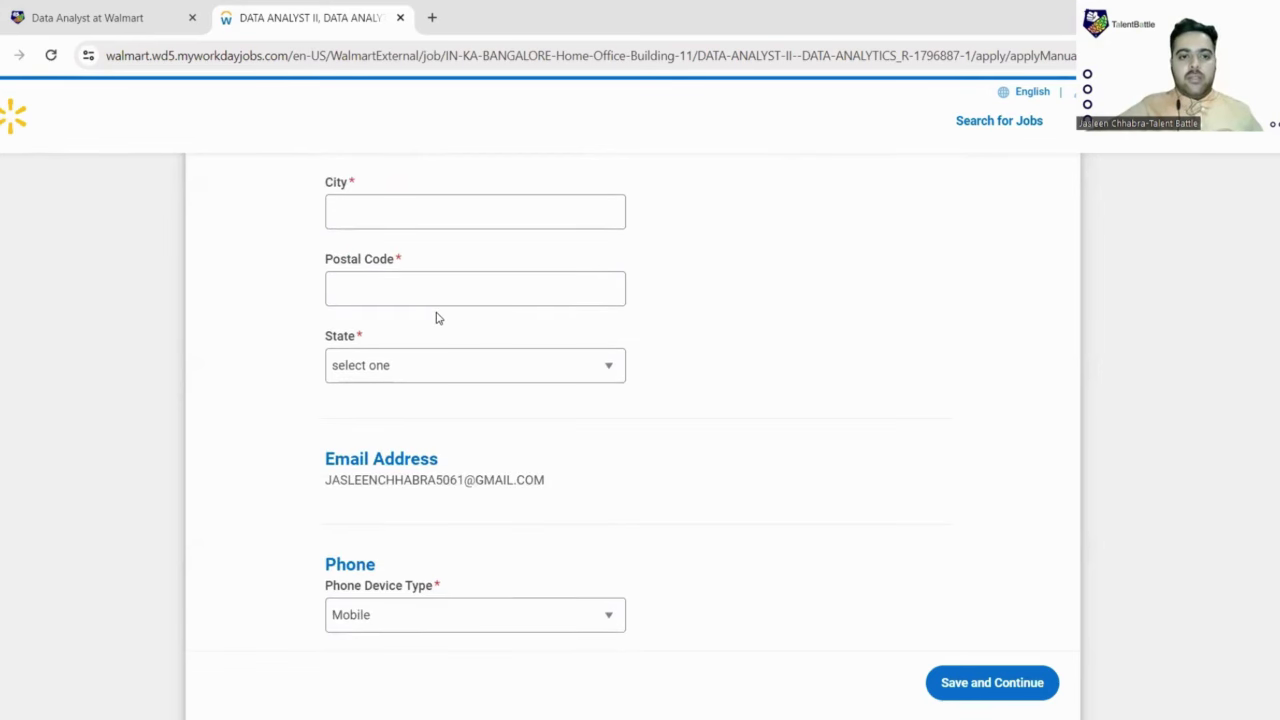
scroll(437, 313, up, 2)
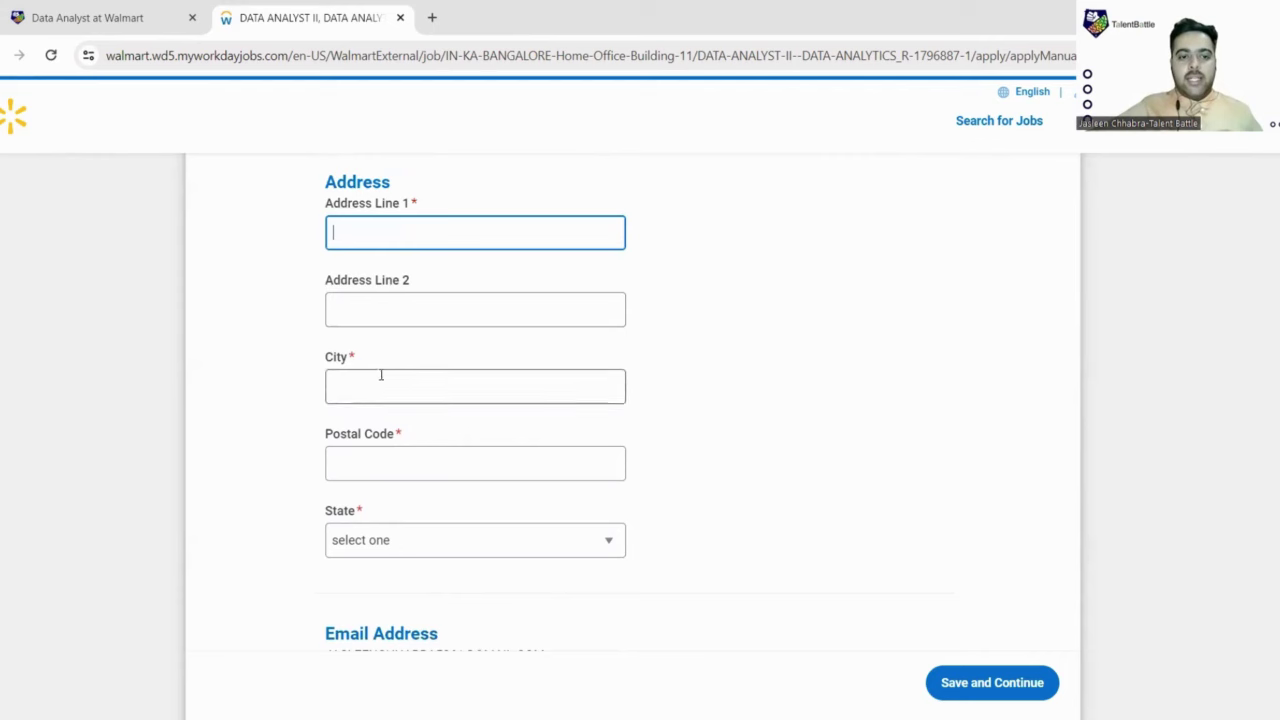
scroll(390, 374, down, 1)
scroll(420, 449, down, 2)
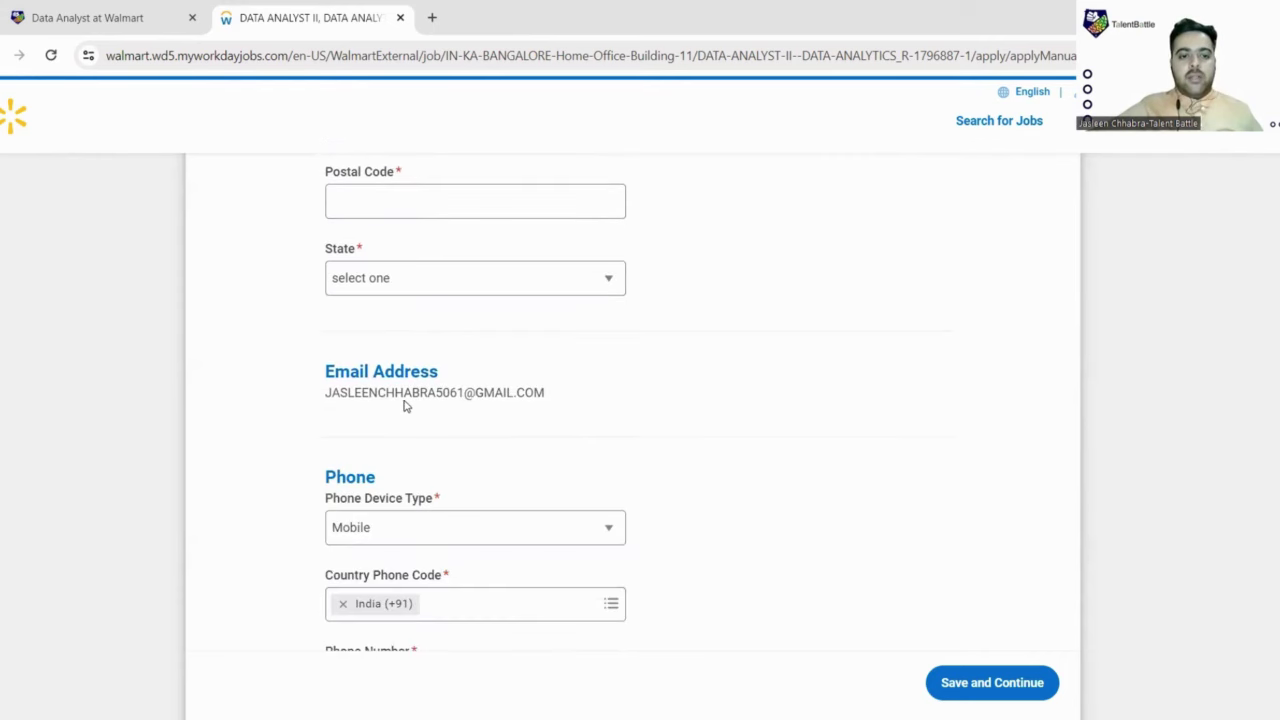
scroll(403, 403, down, 2)
scroll(417, 297, down, 1)
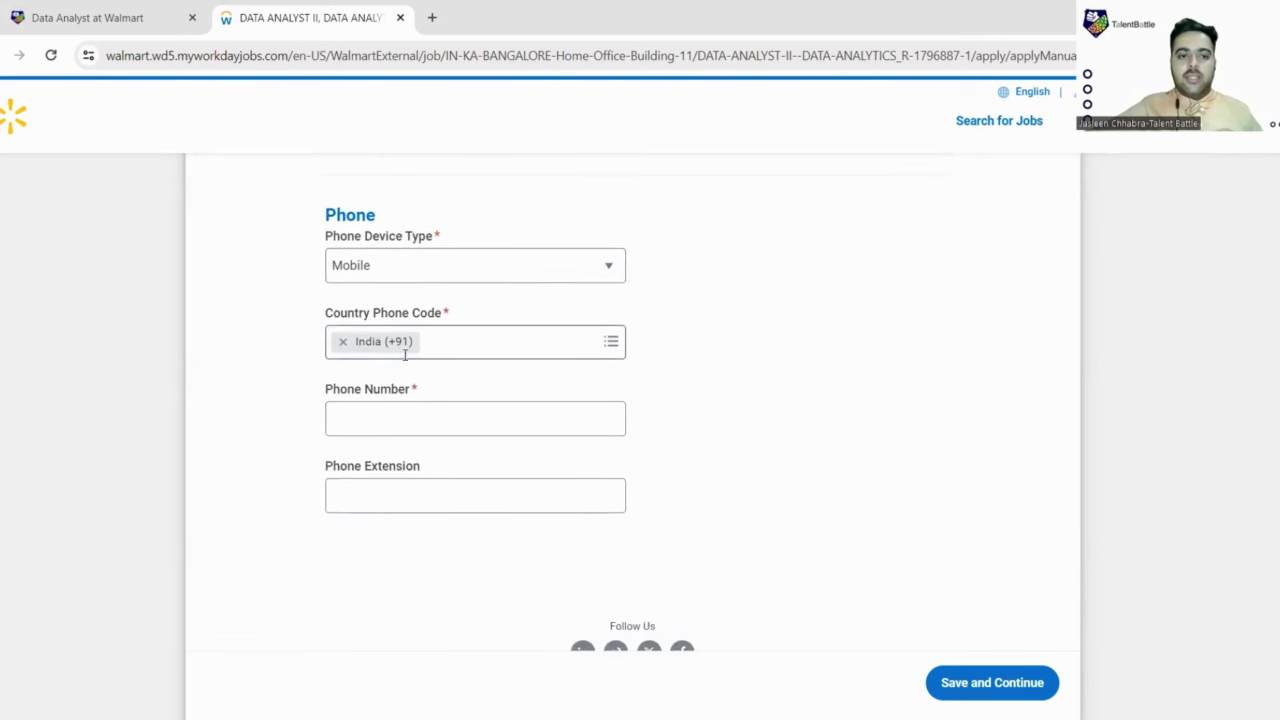
scroll(489, 360, down, 2)
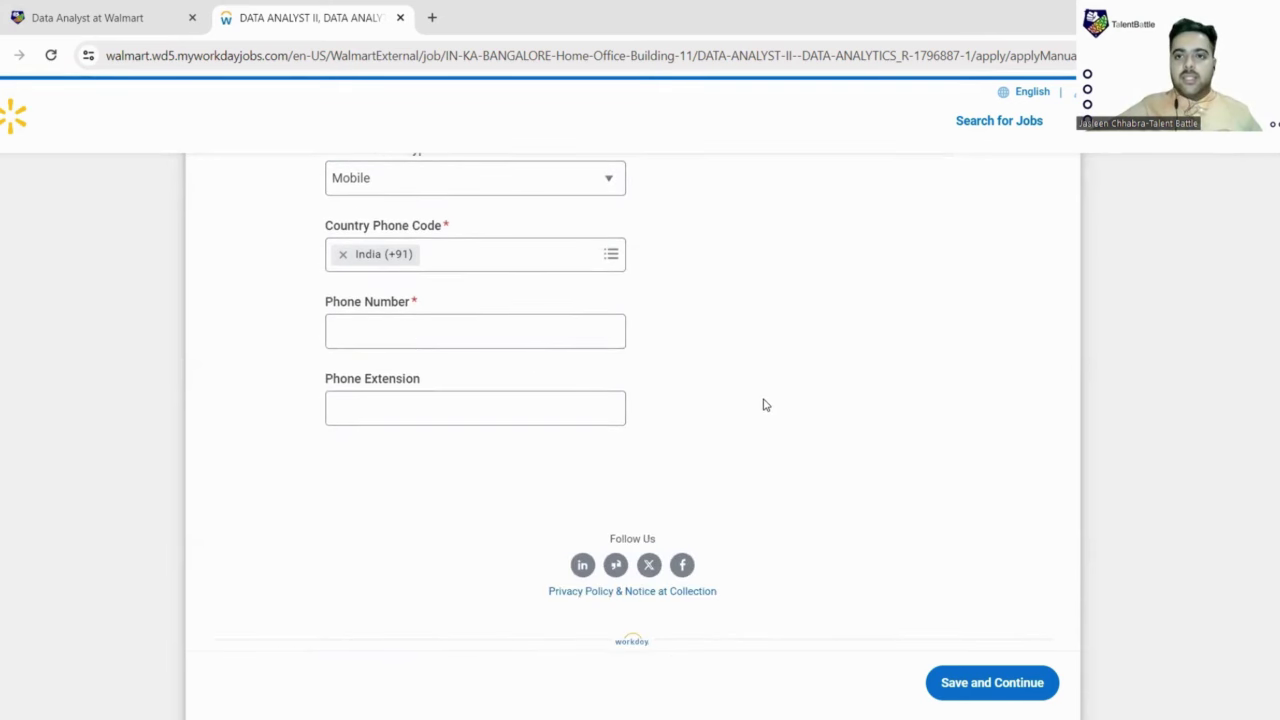
scroll(763, 403, up, 14)
scroll(763, 404, up, 3)
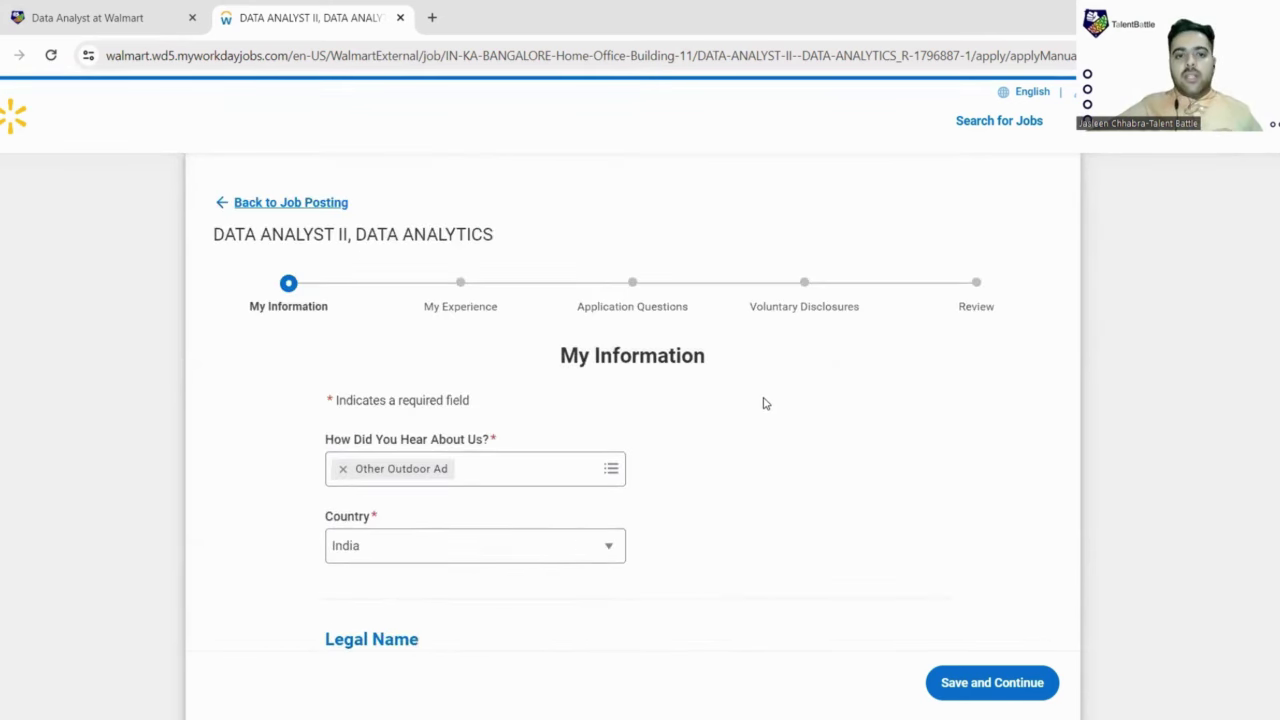
scroll(763, 403, down, 16)
scroll(763, 403, up, 16)
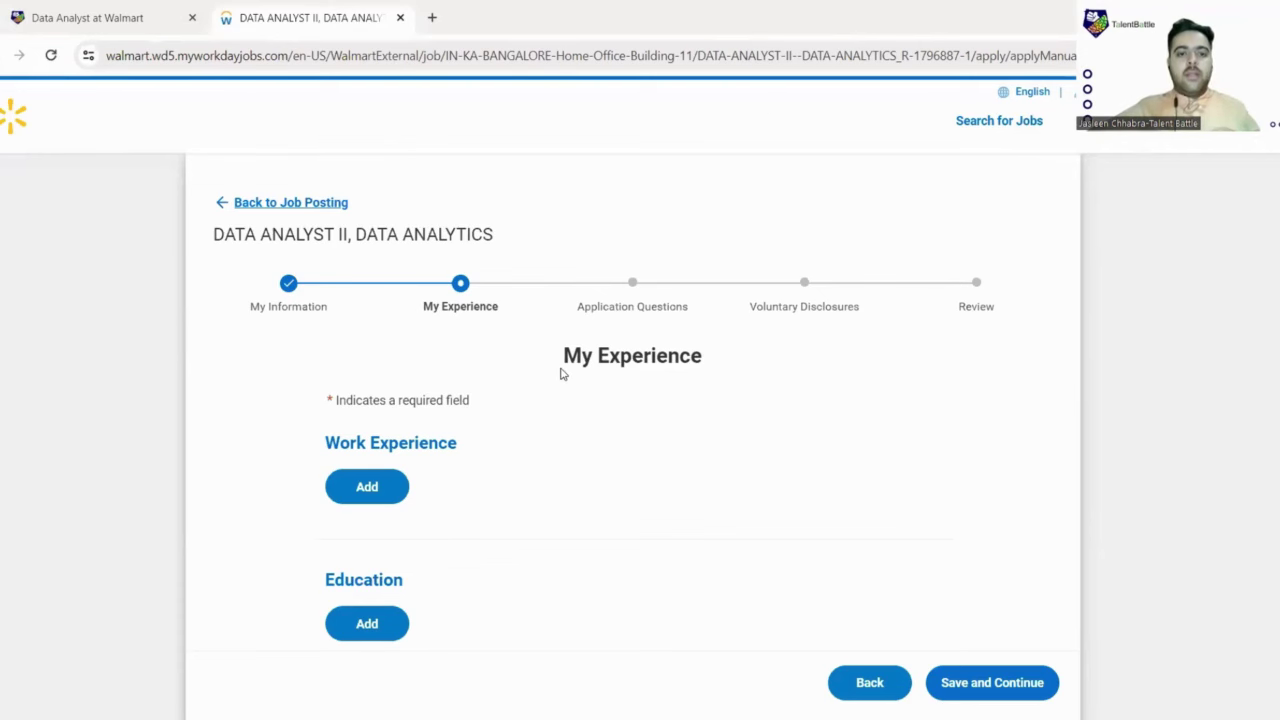
Step: Add a Work Experience entry and tick 'I currently work here' for it
scroll(489, 334, down, 6)
scroll(489, 334, up, 5)
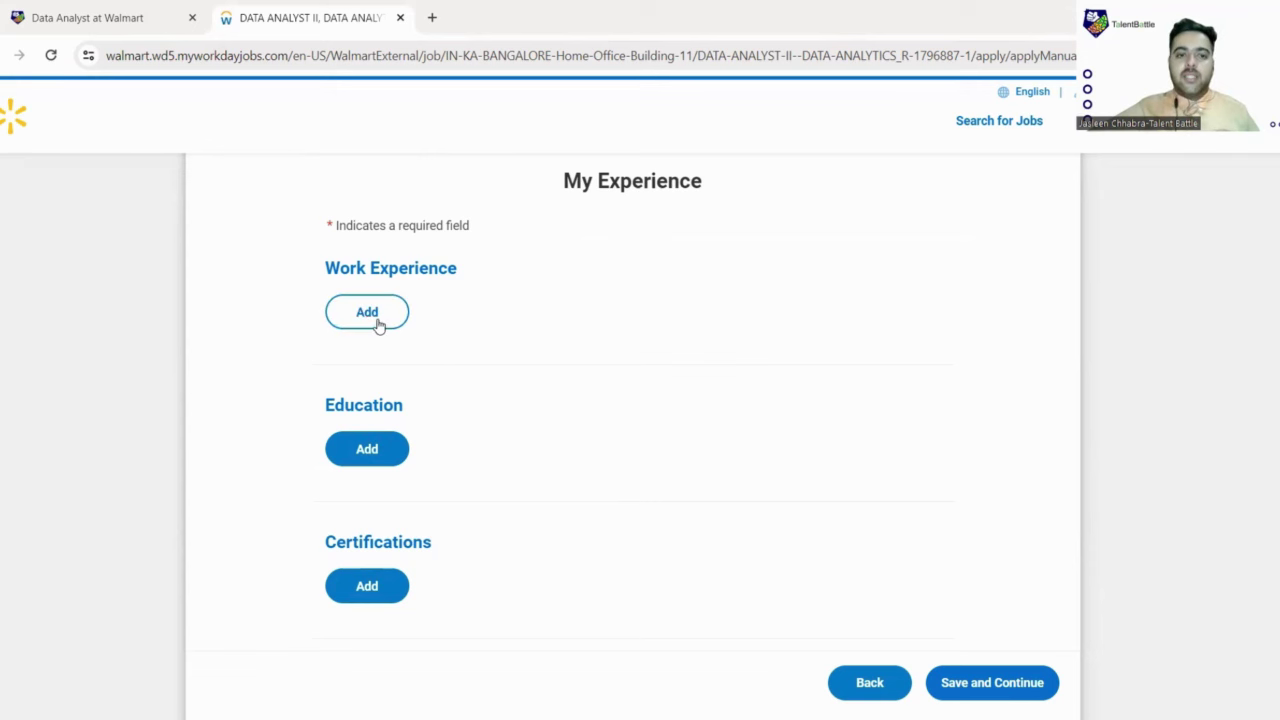
click(388, 324)
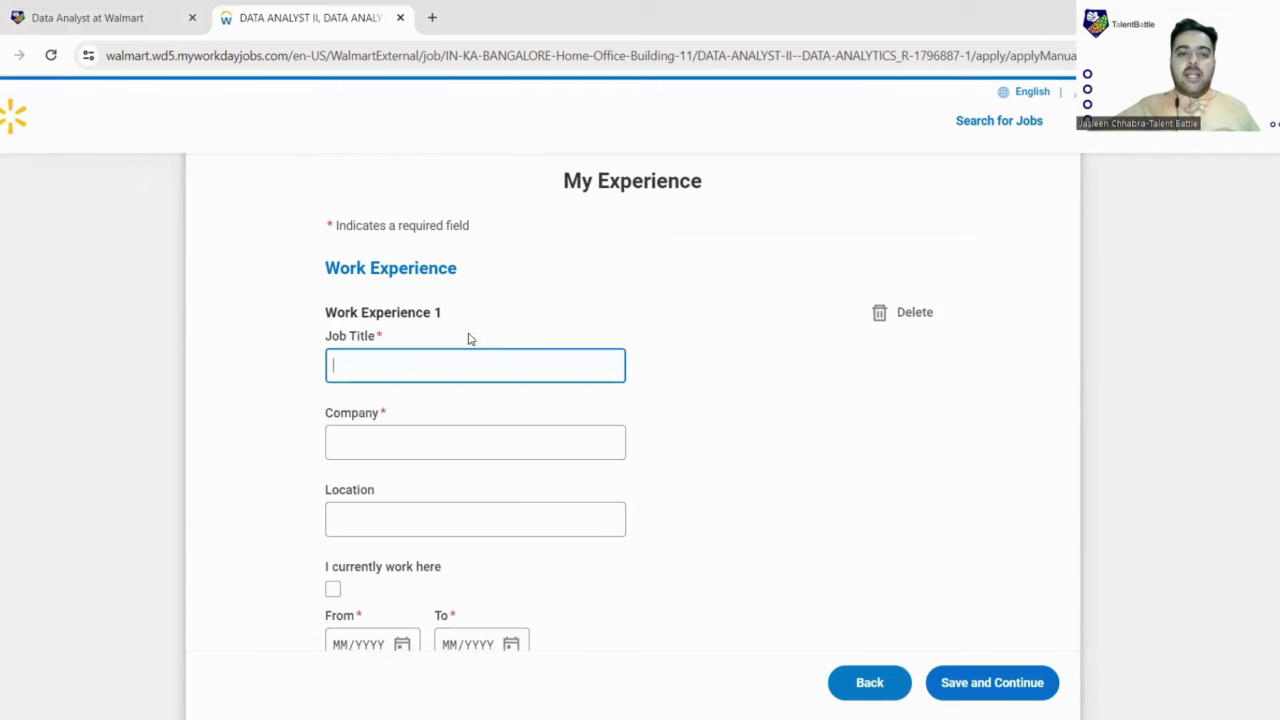
scroll(428, 286, down, 1)
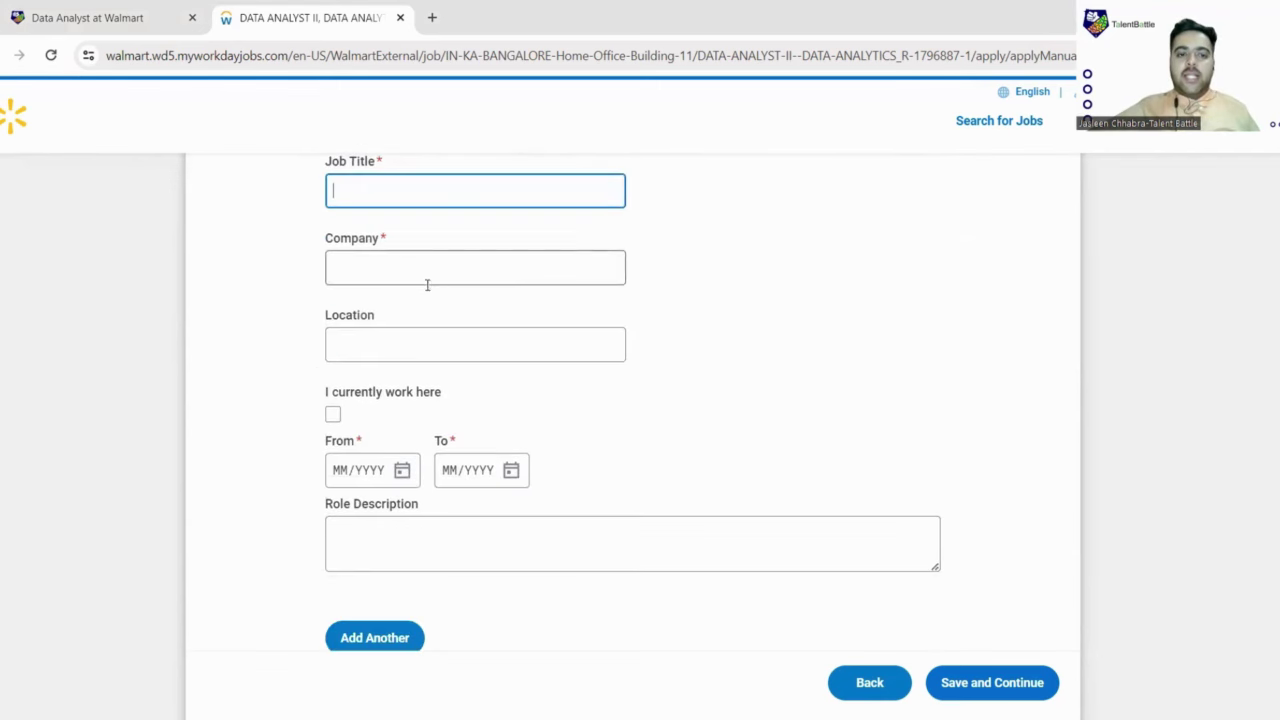
scroll(451, 355, down, 1)
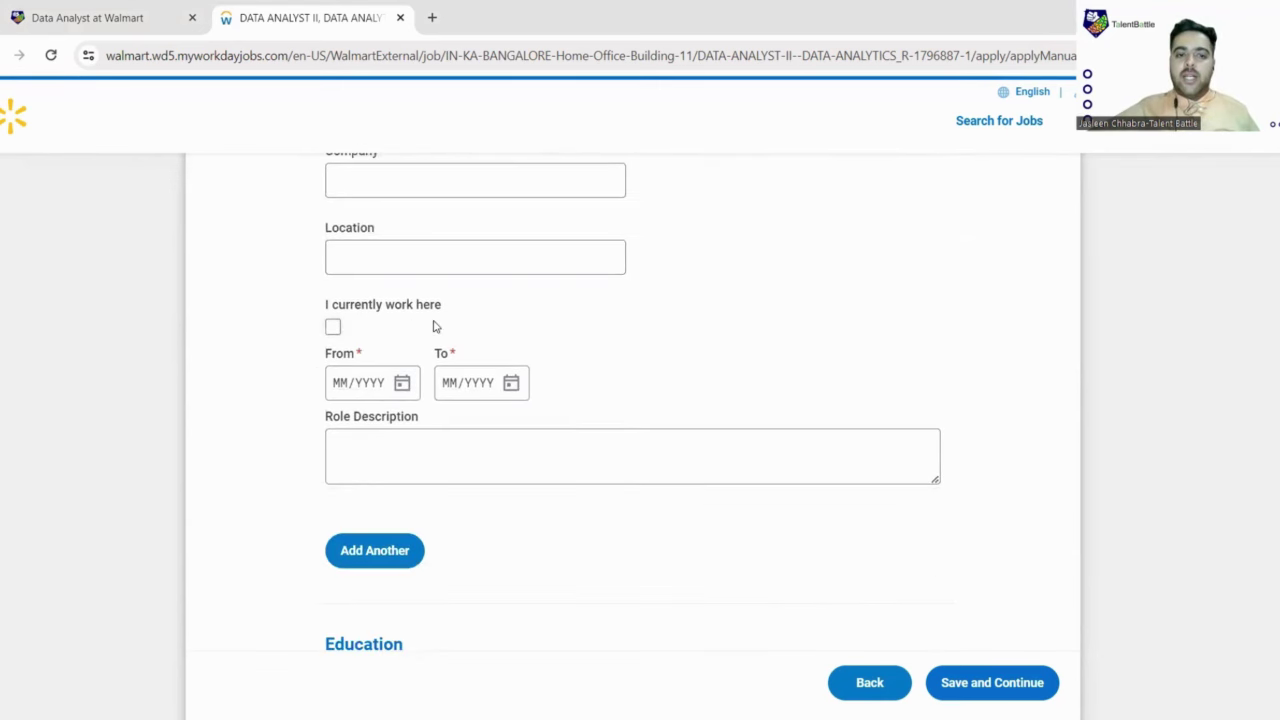
click(333, 328)
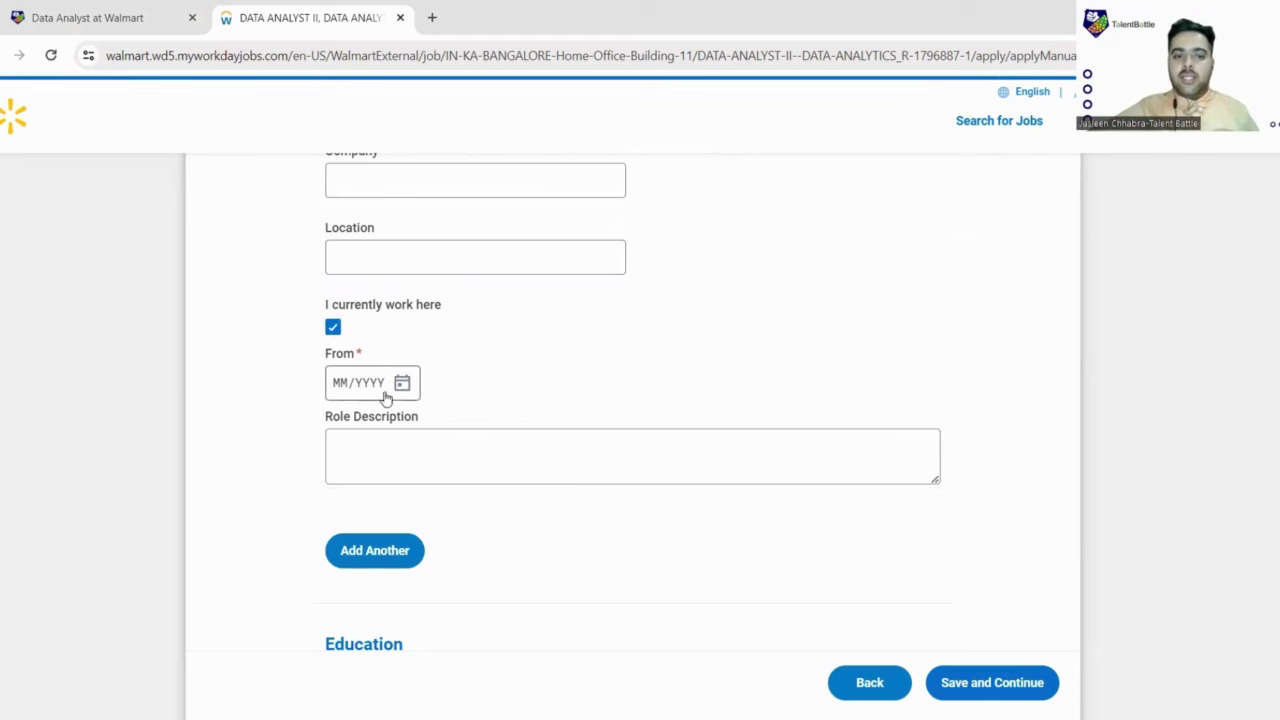
scroll(400, 432, down, 1)
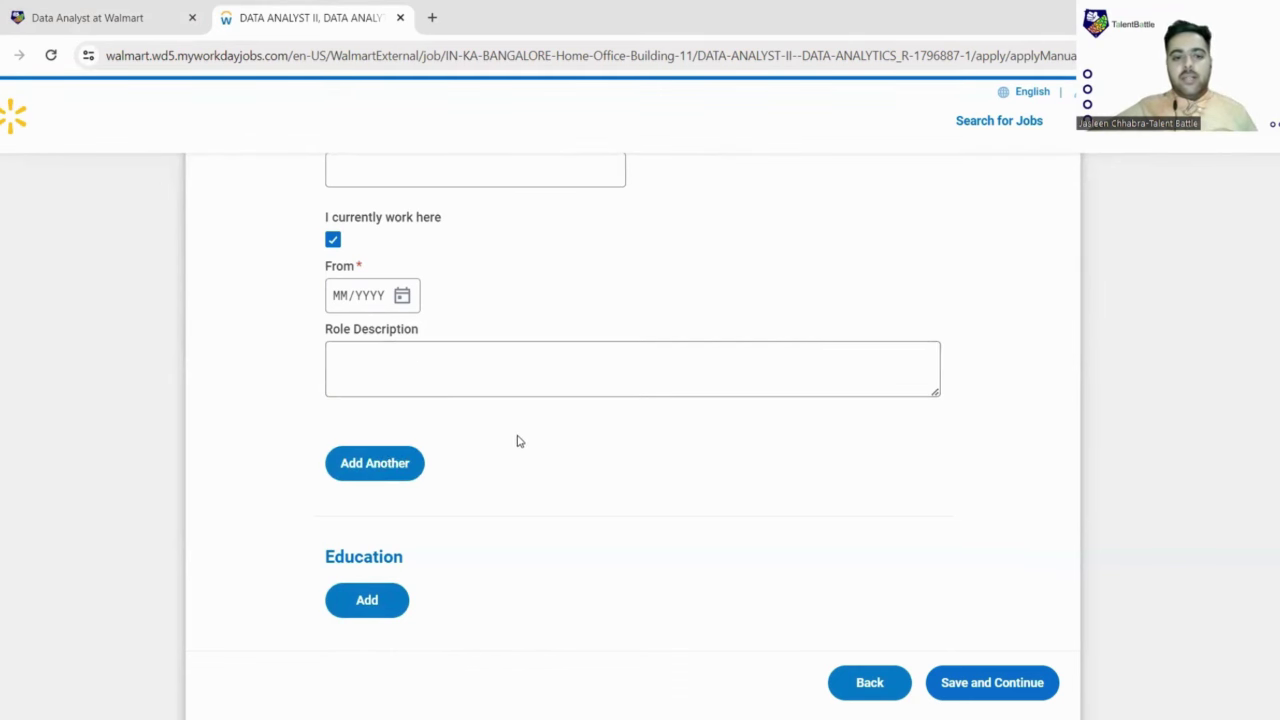
scroll(539, 455, down, 3)
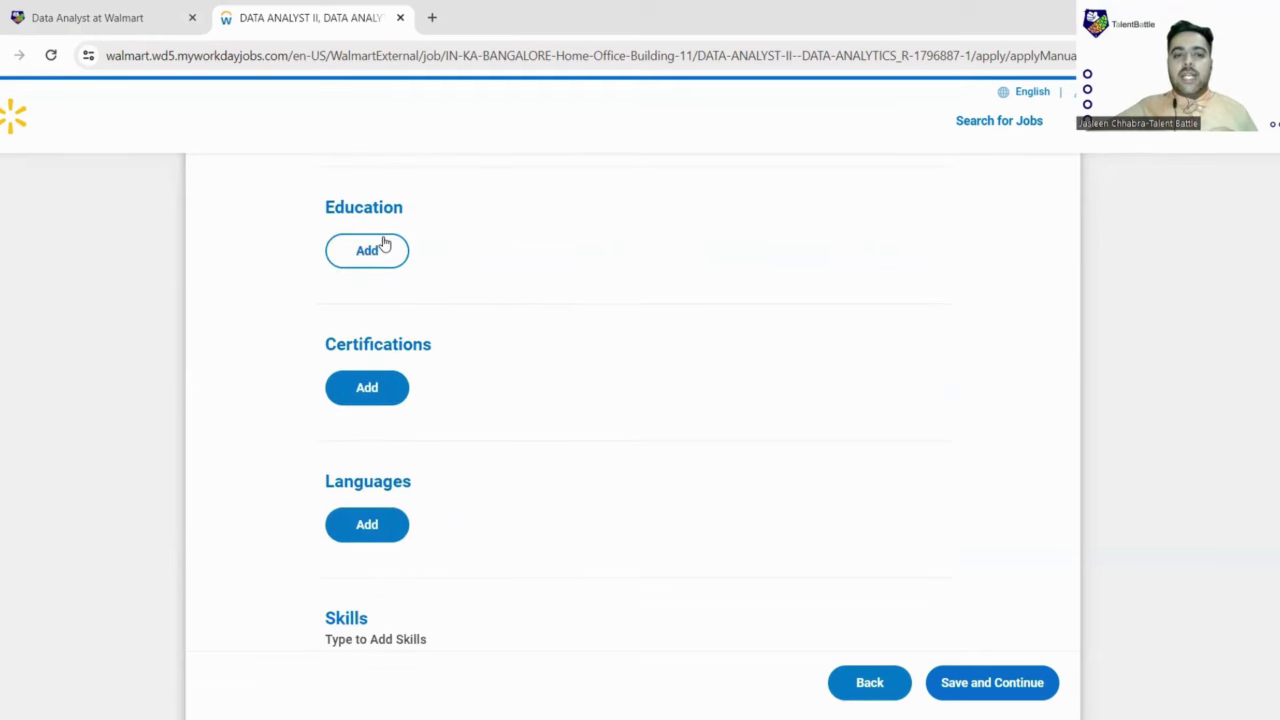
Step: Add an education entry and set its Degree to Bachelors
click(383, 247)
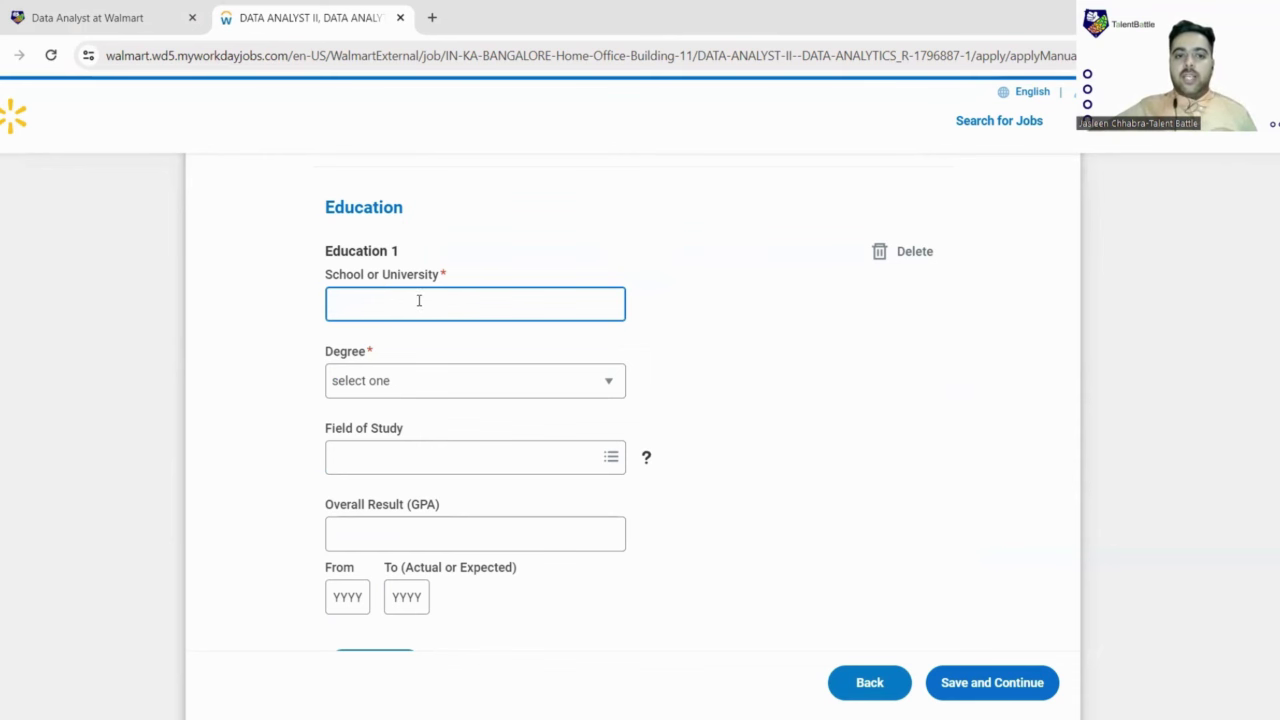
scroll(487, 297, down, 1)
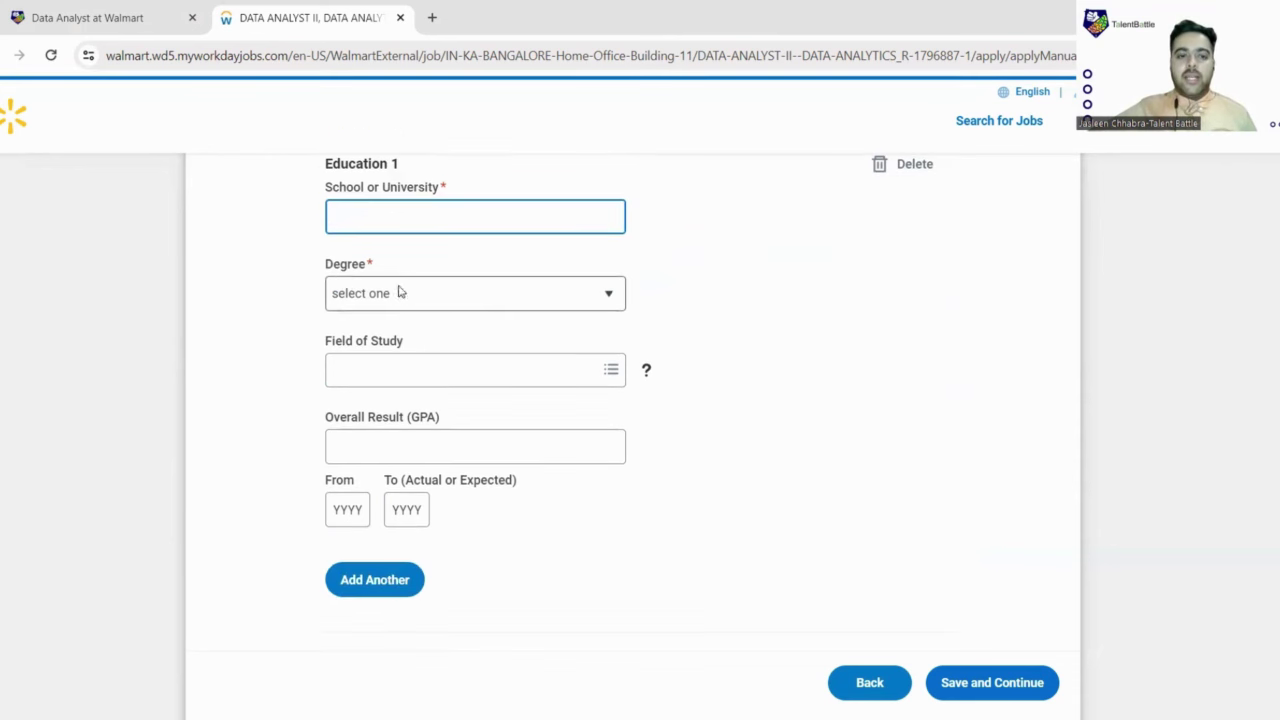
click(406, 293)
scroll(362, 372, down, 3)
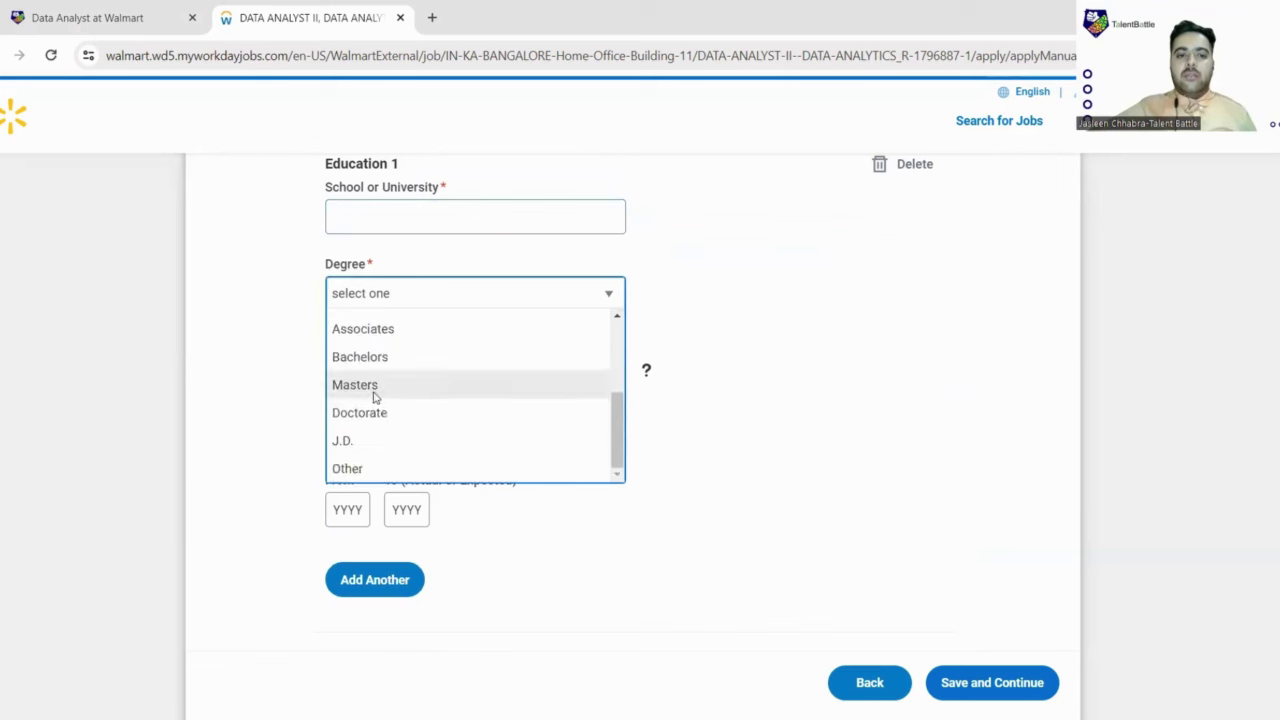
scroll(374, 409, up, 3)
scroll(374, 409, down, 3)
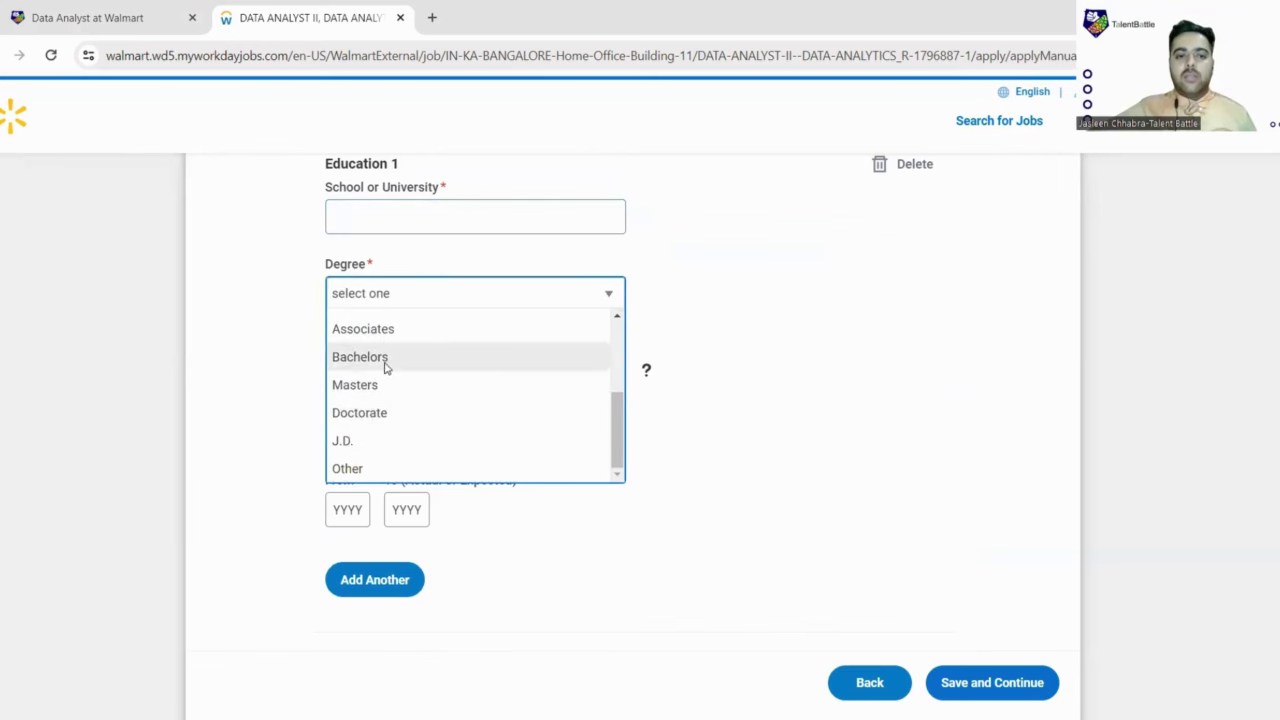
click(385, 370)
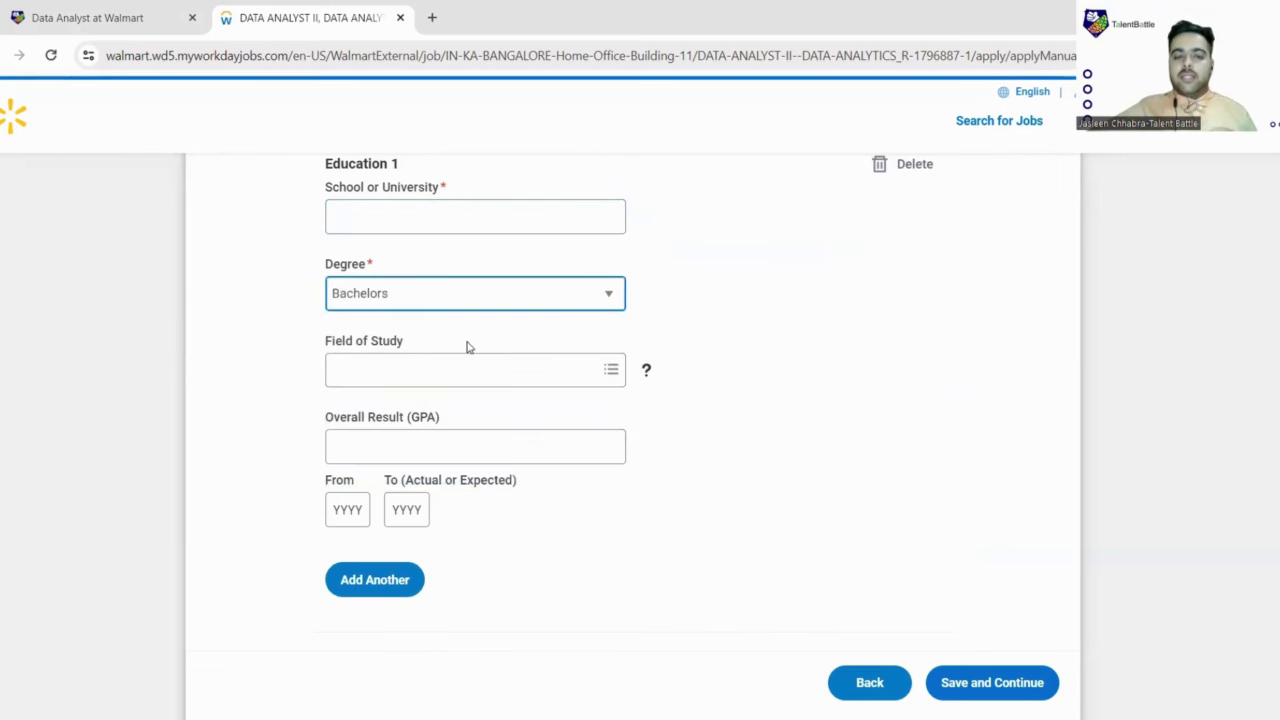
scroll(397, 306, down, 1)
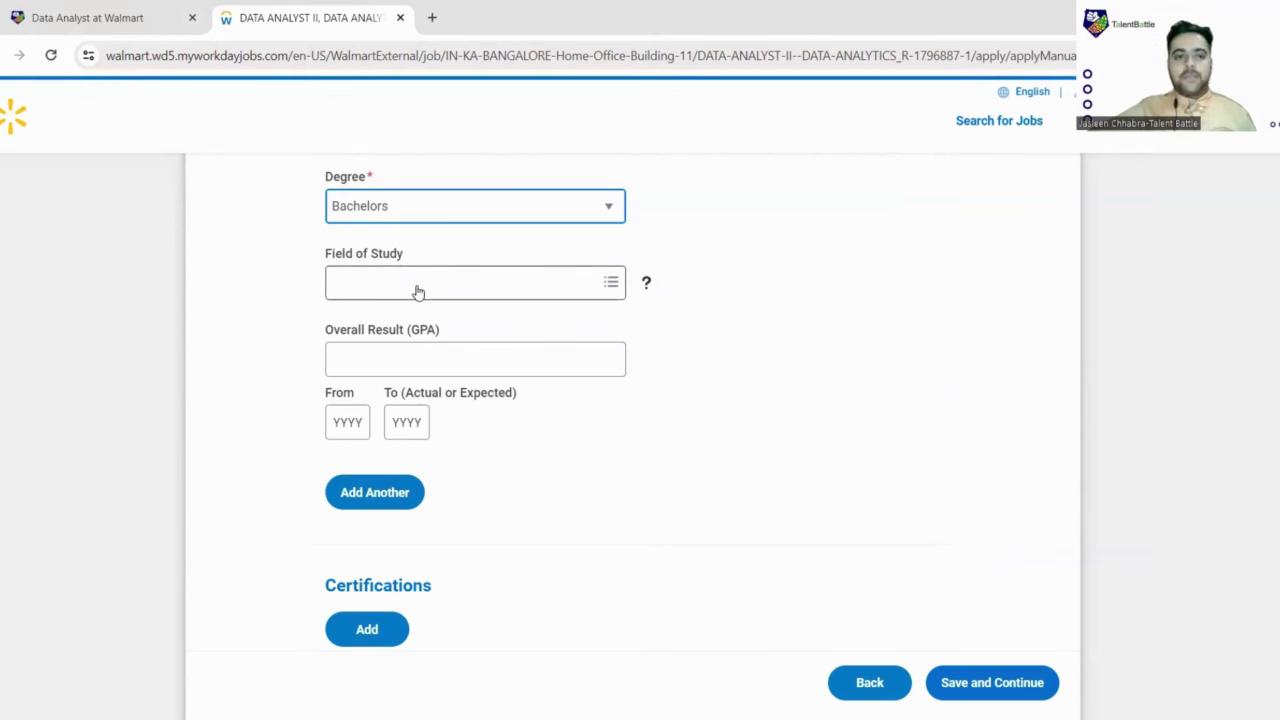
scroll(412, 293, down, 1)
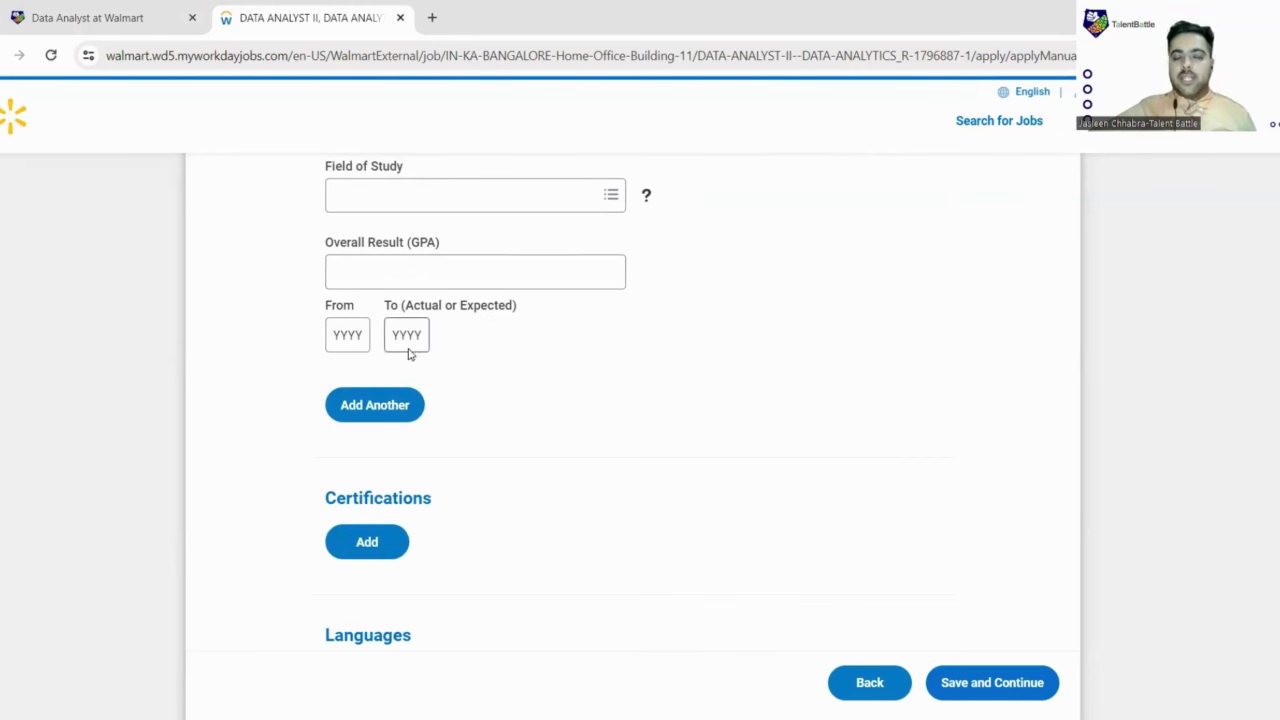
Step: Create a blank Certifications 1 entry, then move down past Attachments to the Languages section
scroll(408, 352, down, 2)
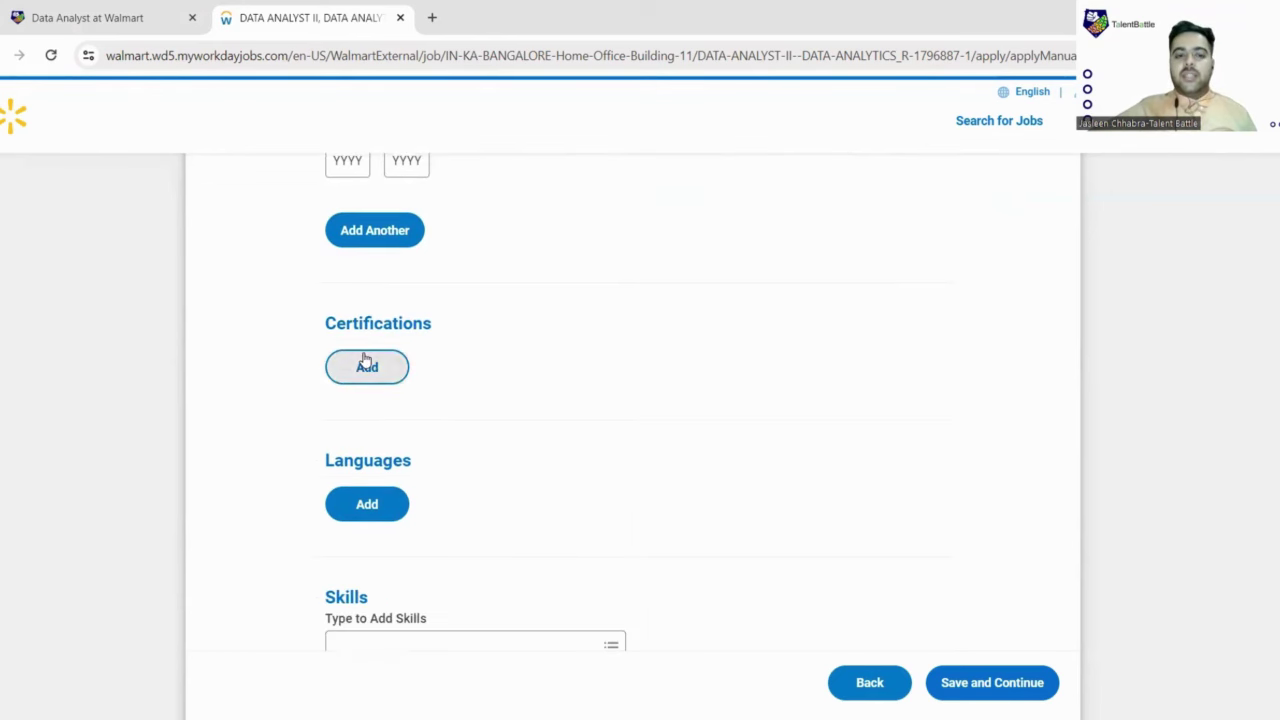
click(366, 366)
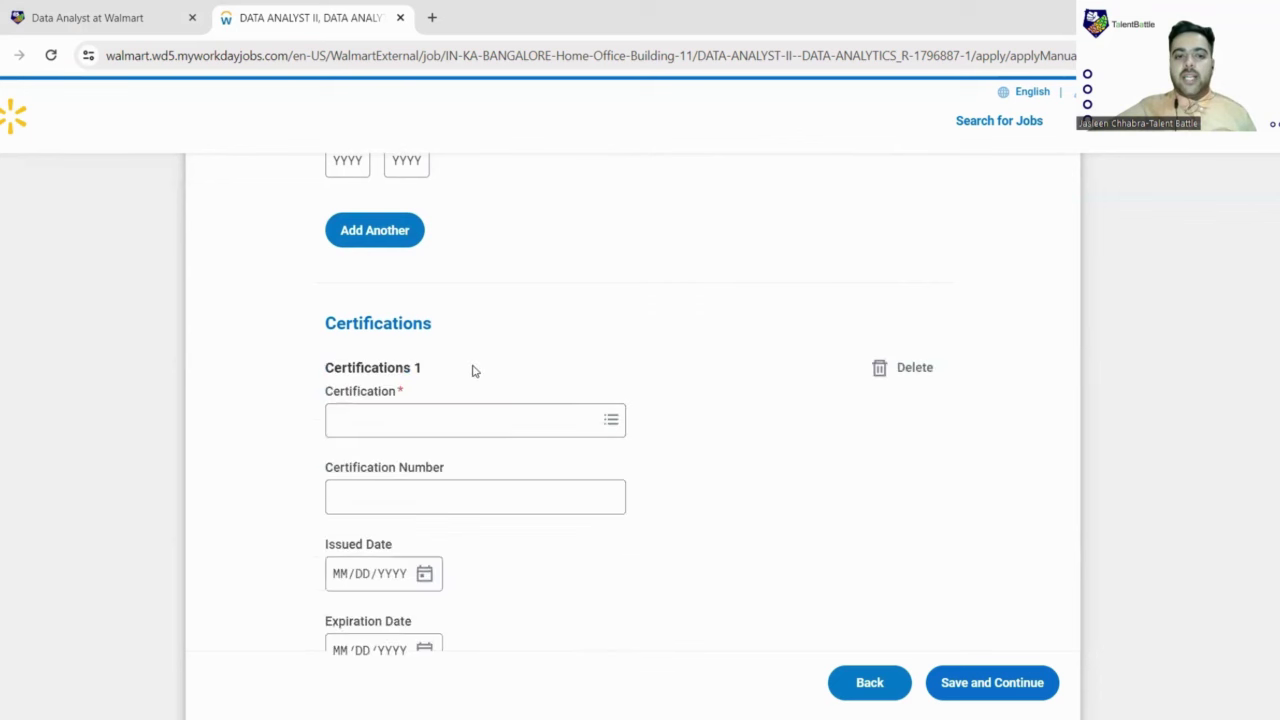
scroll(474, 369, down, 1)
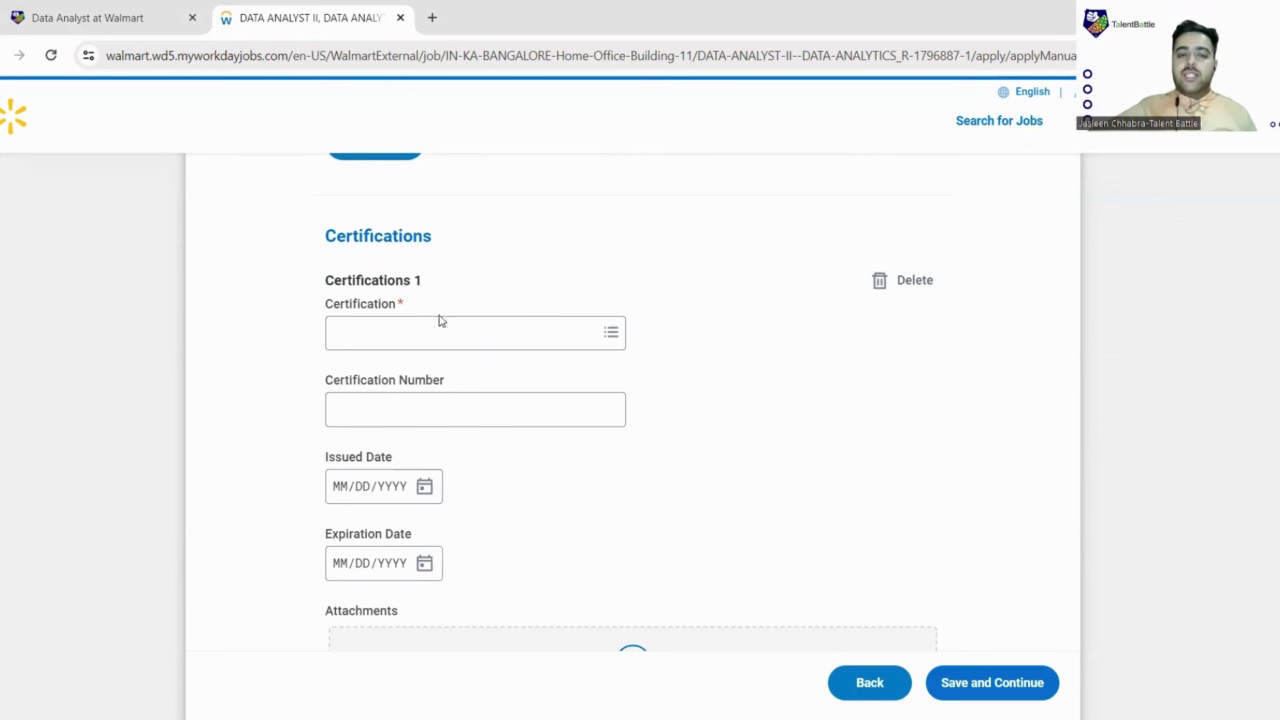
scroll(446, 551, down, 2)
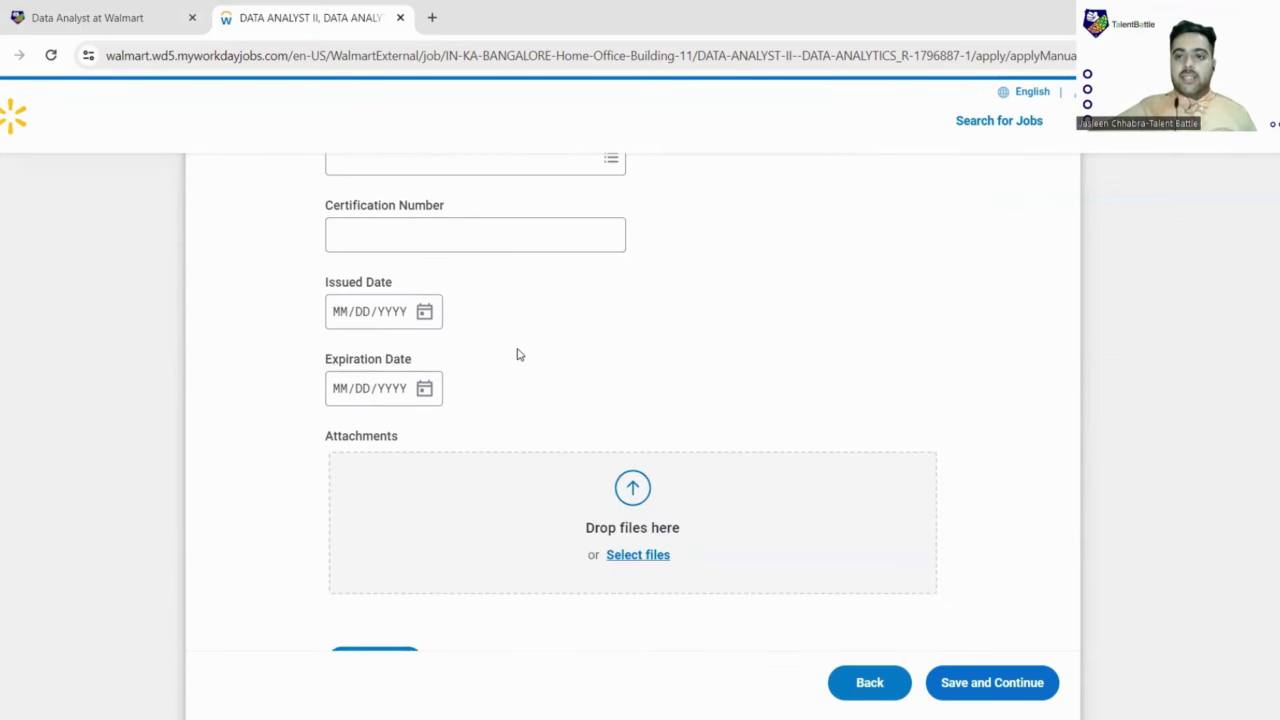
scroll(517, 354, up, 1)
scroll(517, 354, down, 4)
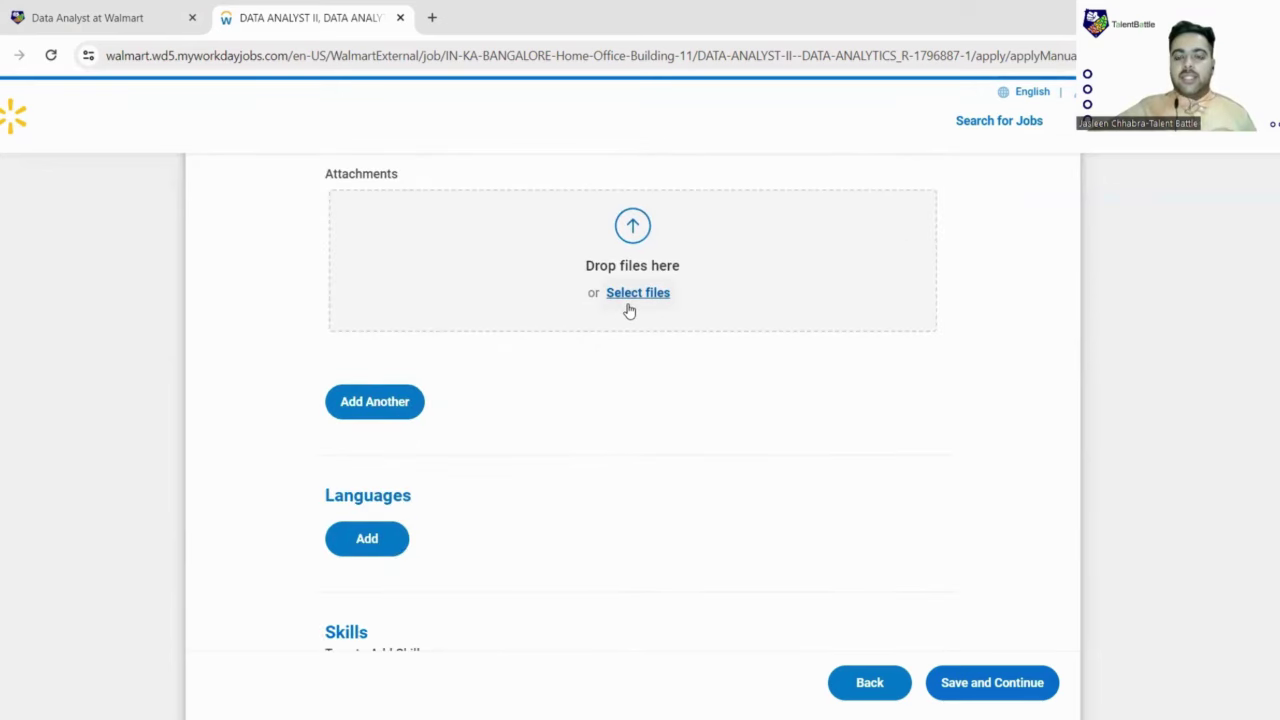
scroll(628, 310, down, 3)
Step: Add a language entry for English and mark it as a fluent language
click(350, 289)
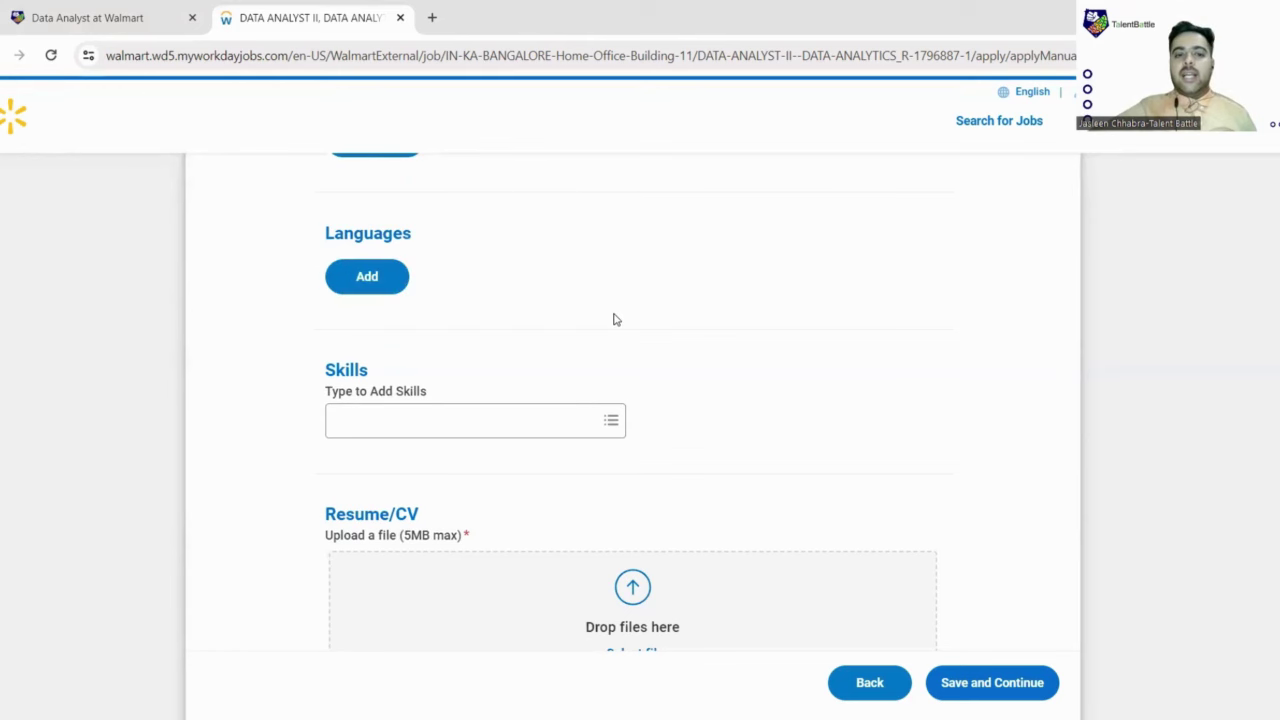
scroll(615, 320, down, 1)
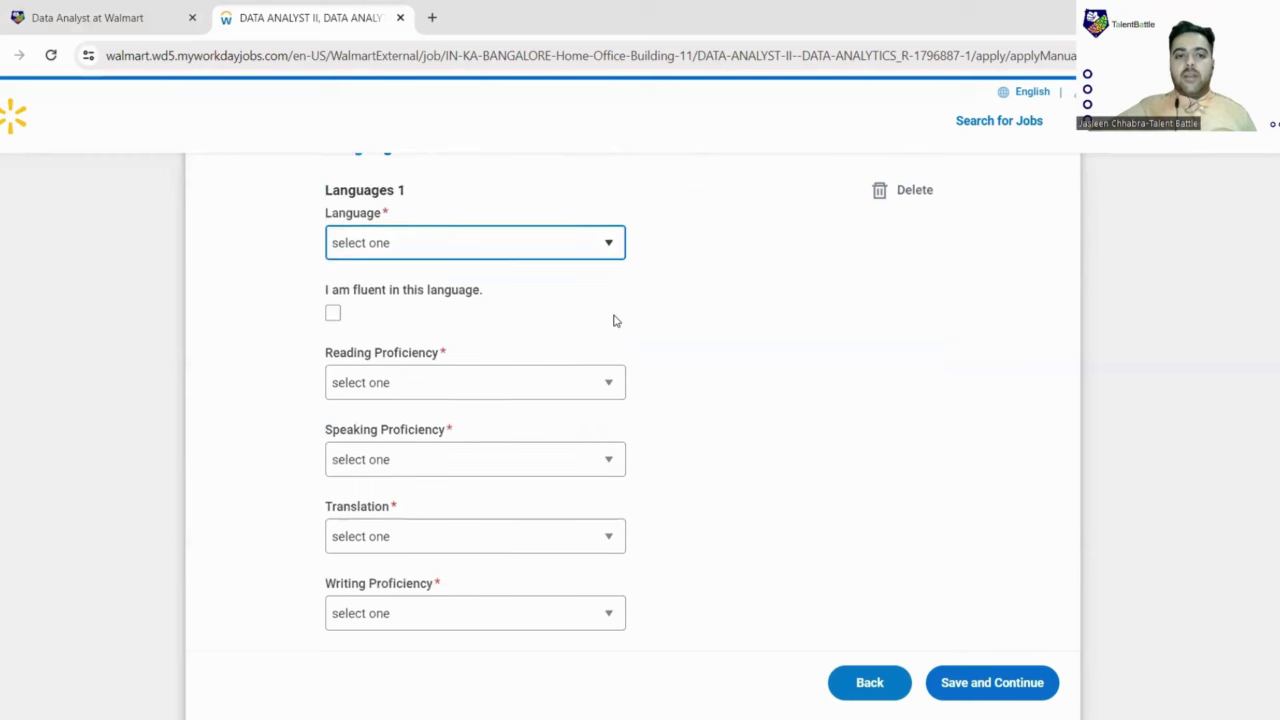
click(608, 244)
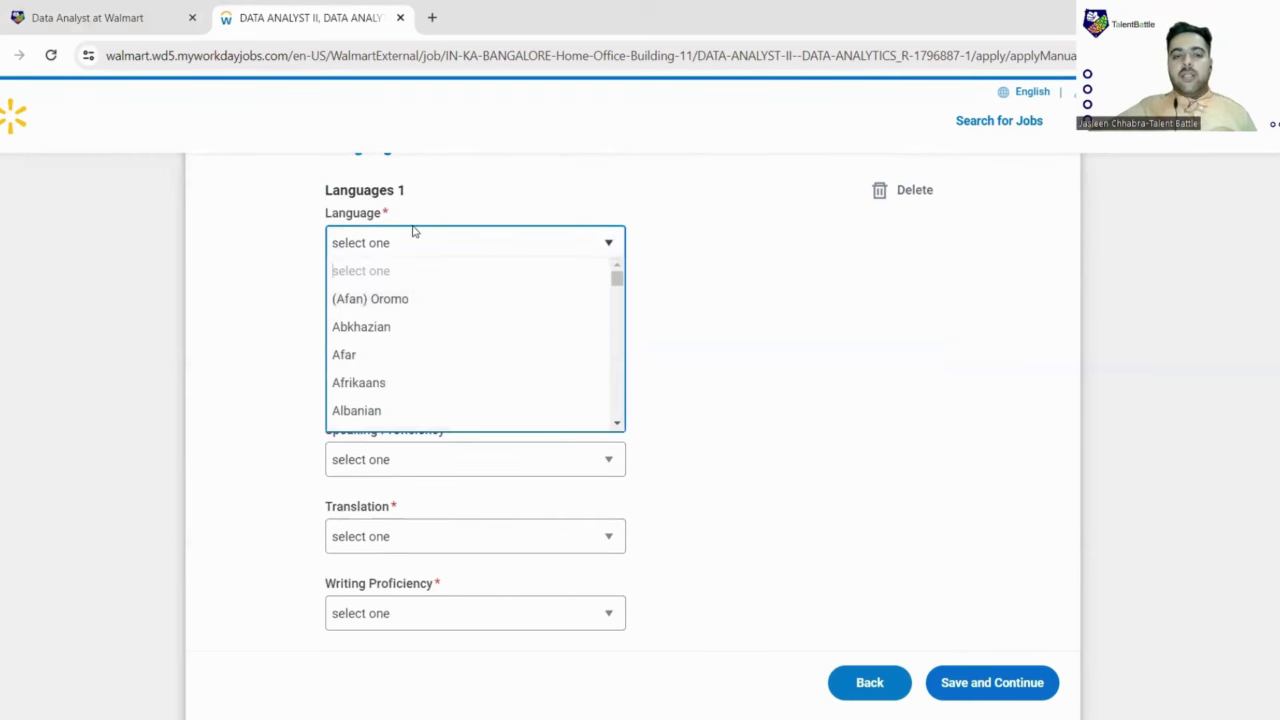
key(e)
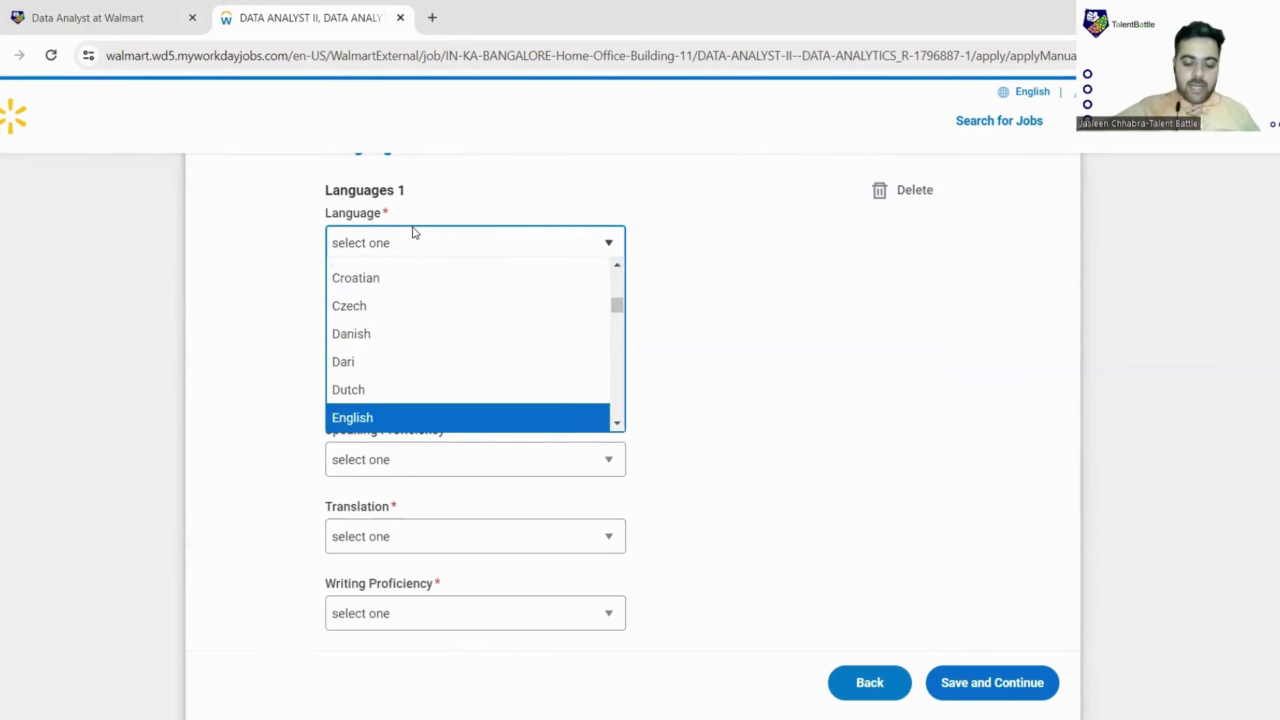
click(414, 232)
key(e)
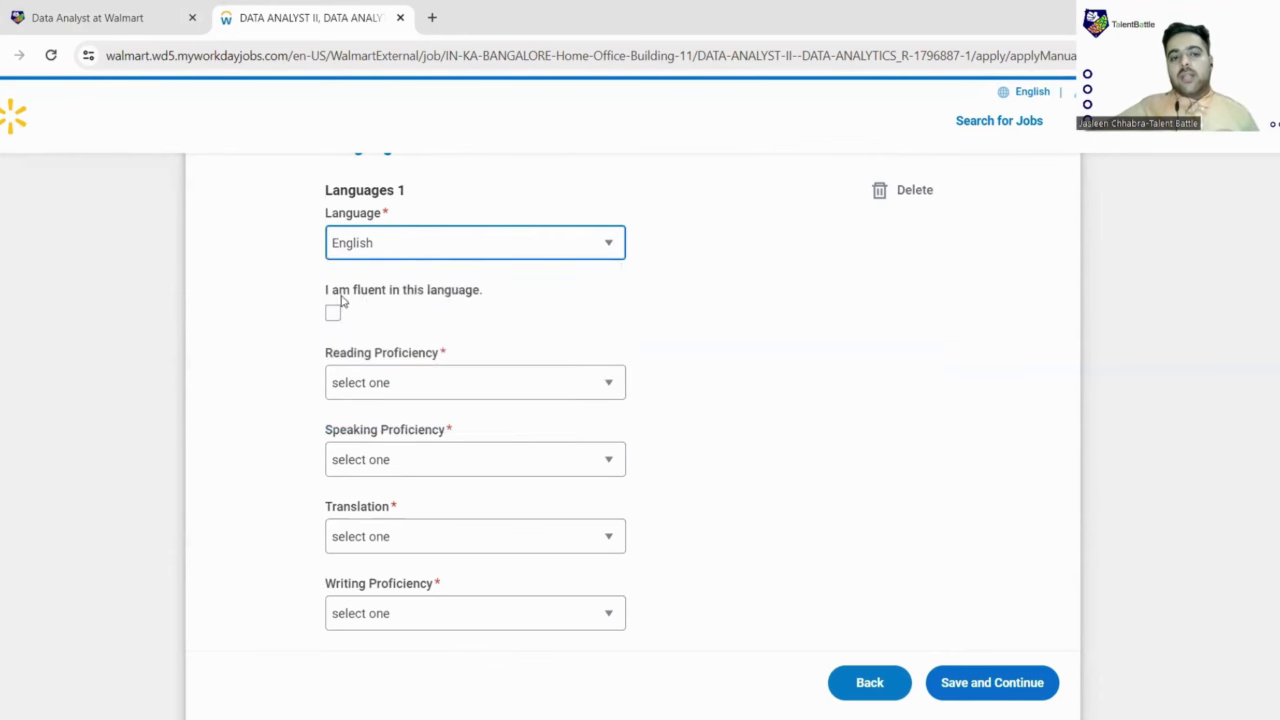
scroll(335, 315, down, 1)
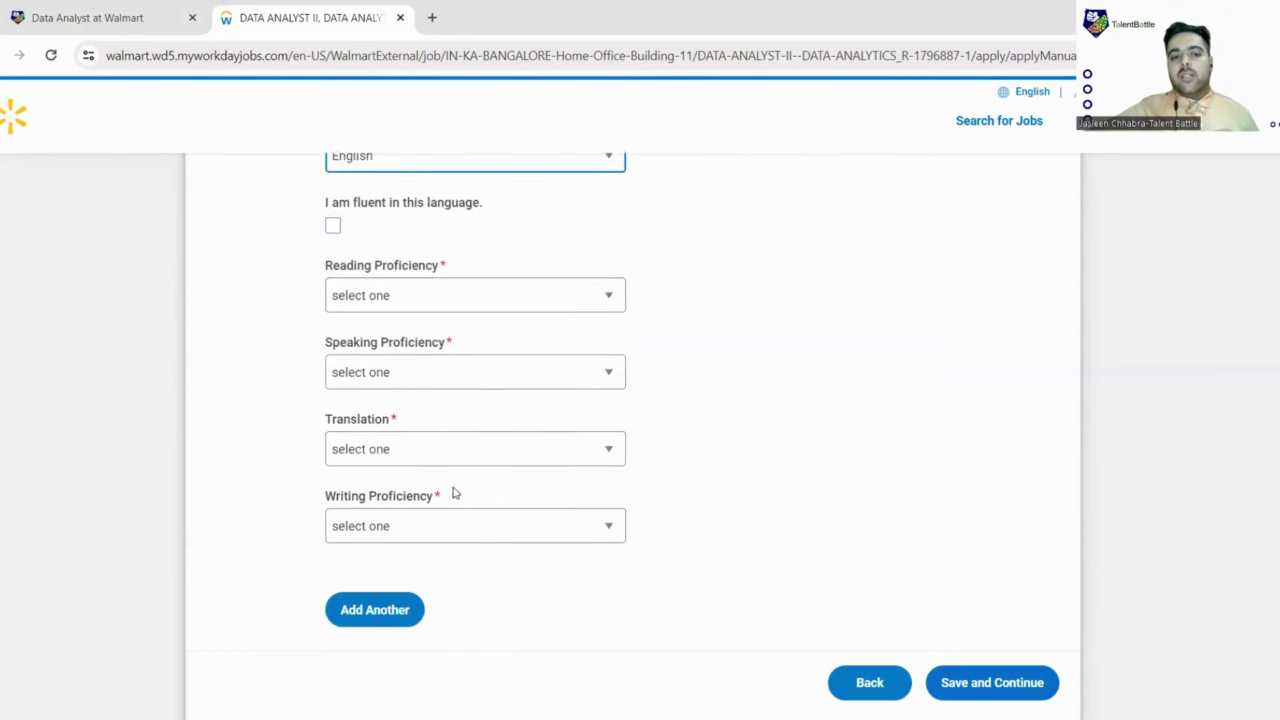
click(338, 230)
click(333, 226)
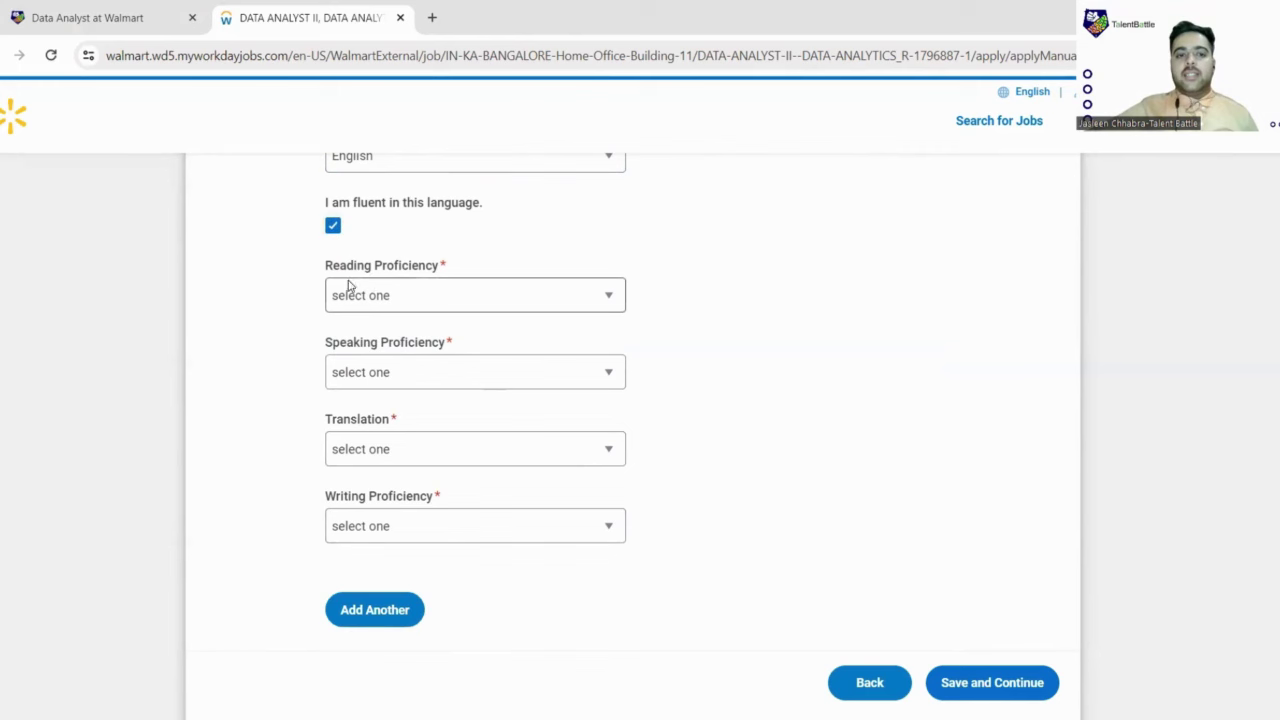
Step: Set reading, speaking, translation and writing proficiency all to Fluent
click(404, 293)
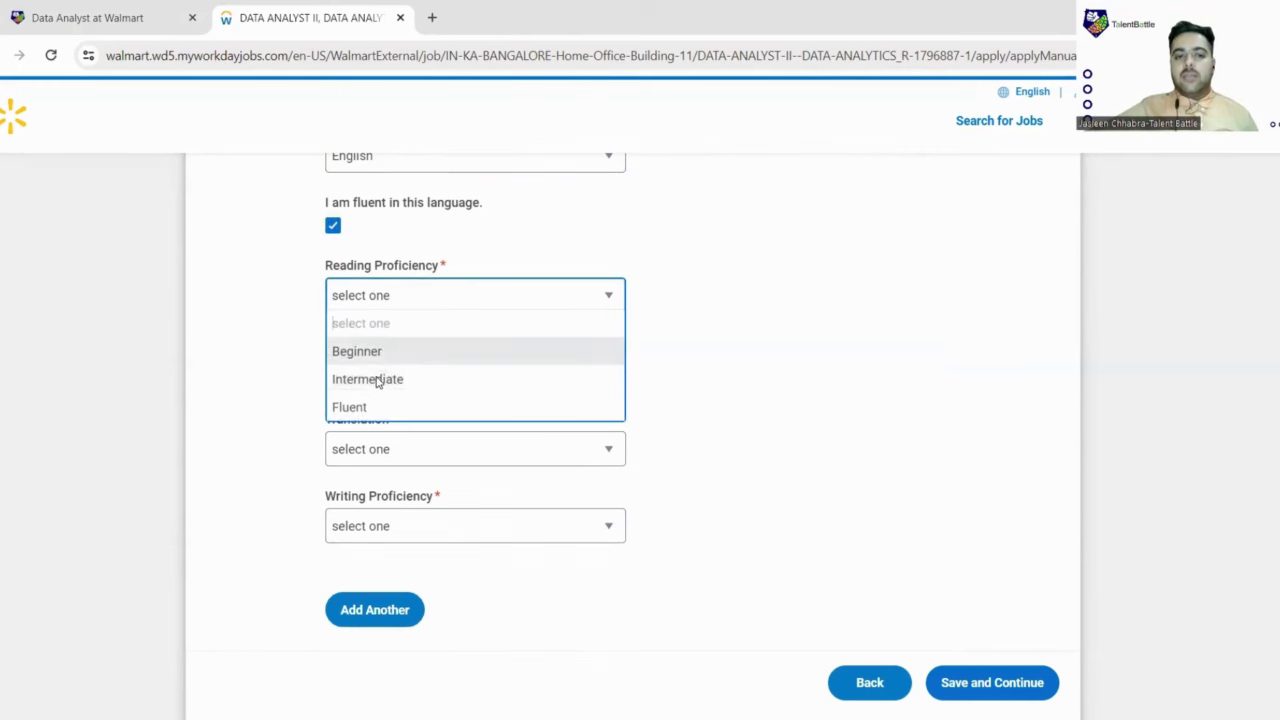
click(368, 408)
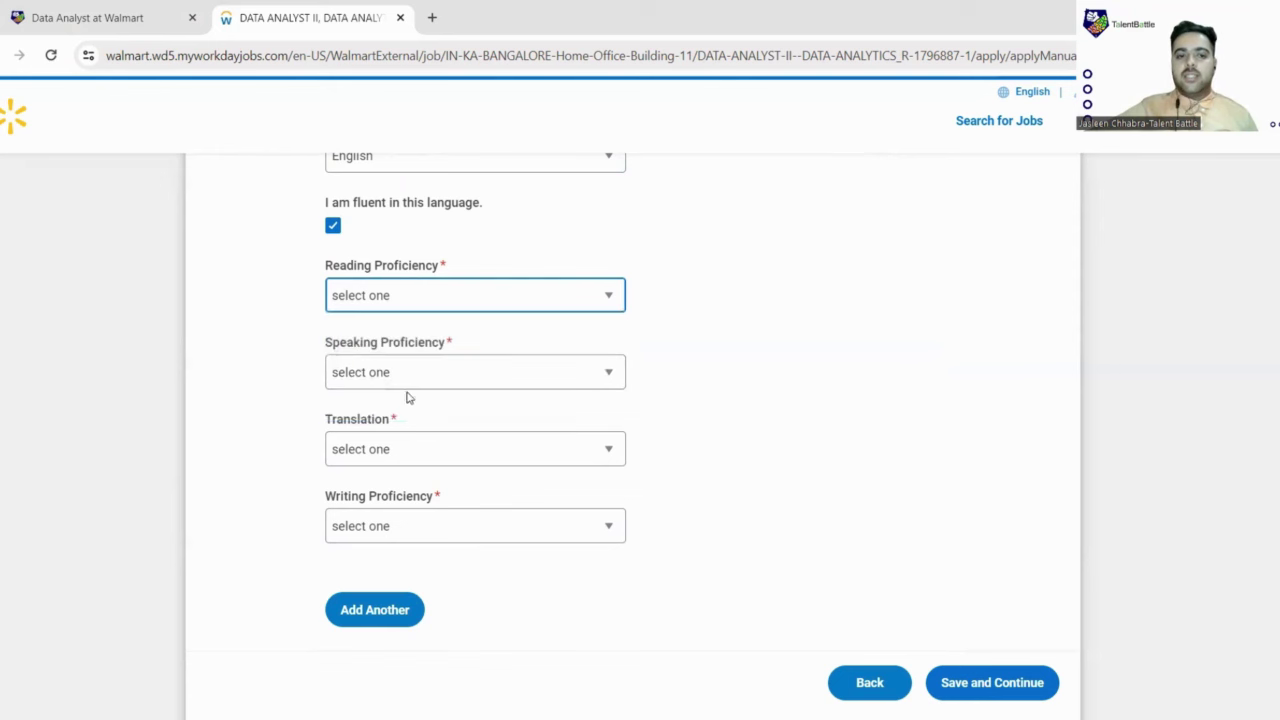
click(440, 376)
click(426, 477)
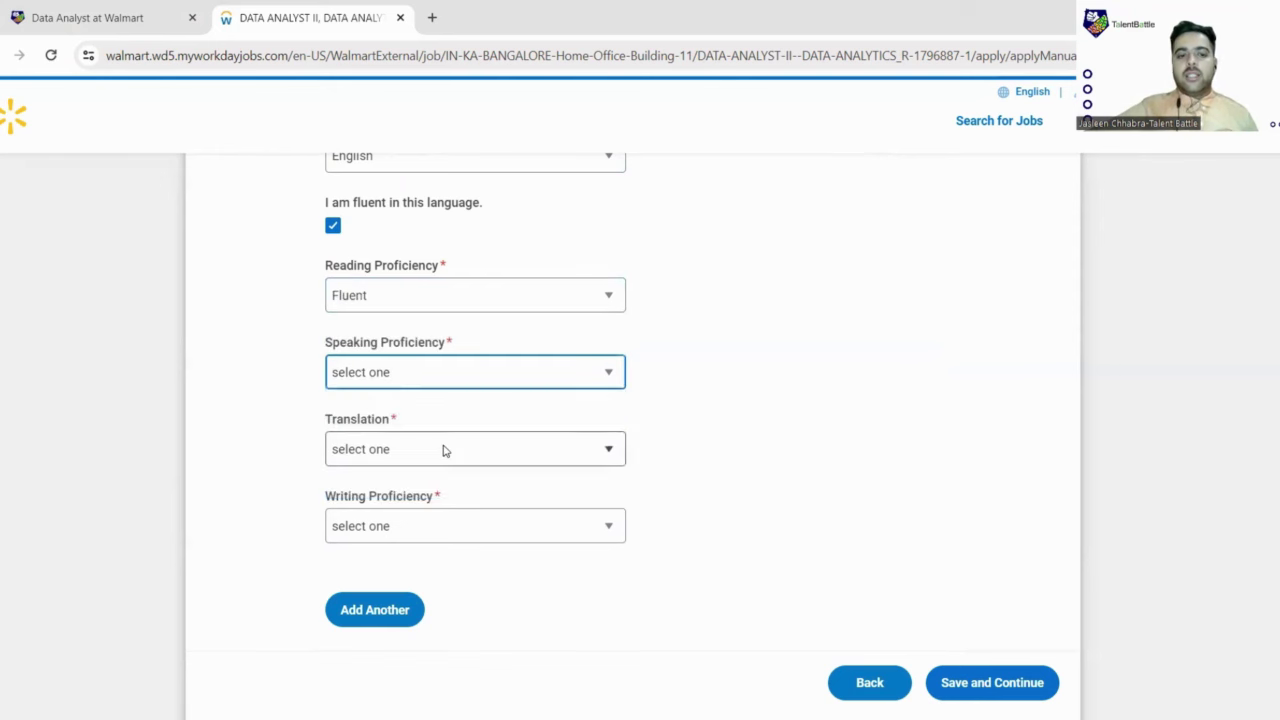
click(443, 449)
click(368, 561)
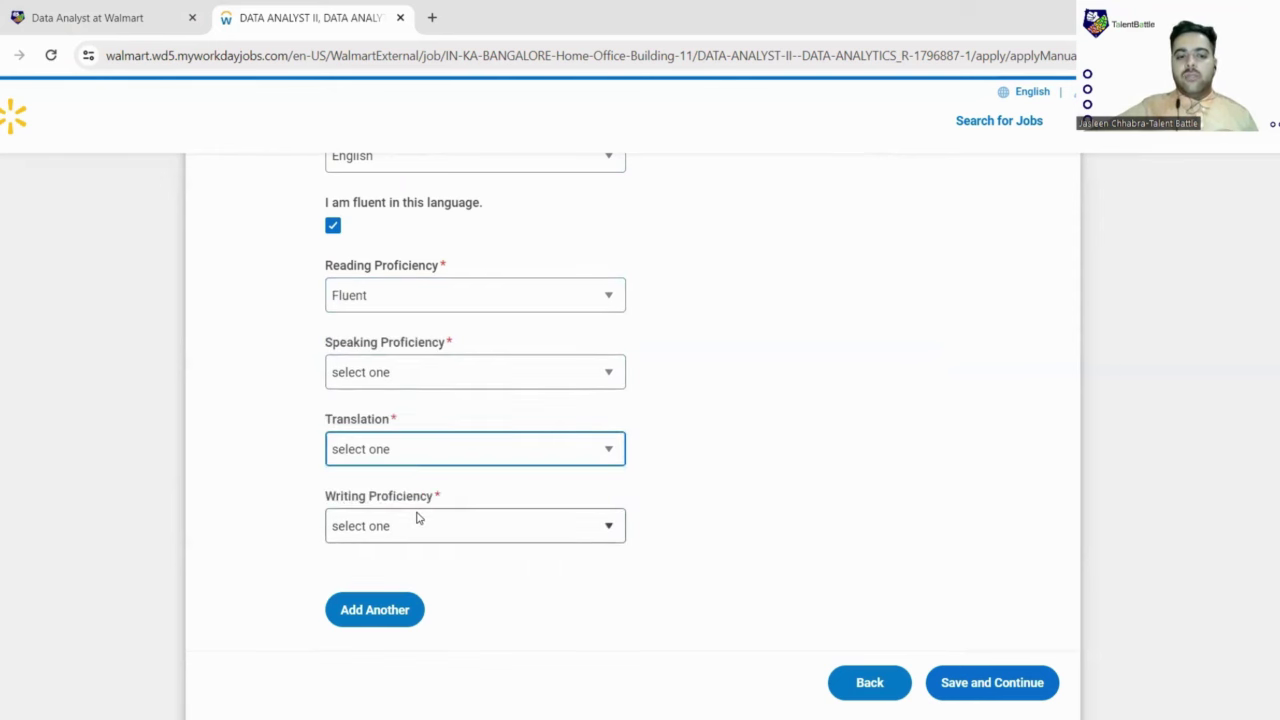
click(417, 522)
click(362, 638)
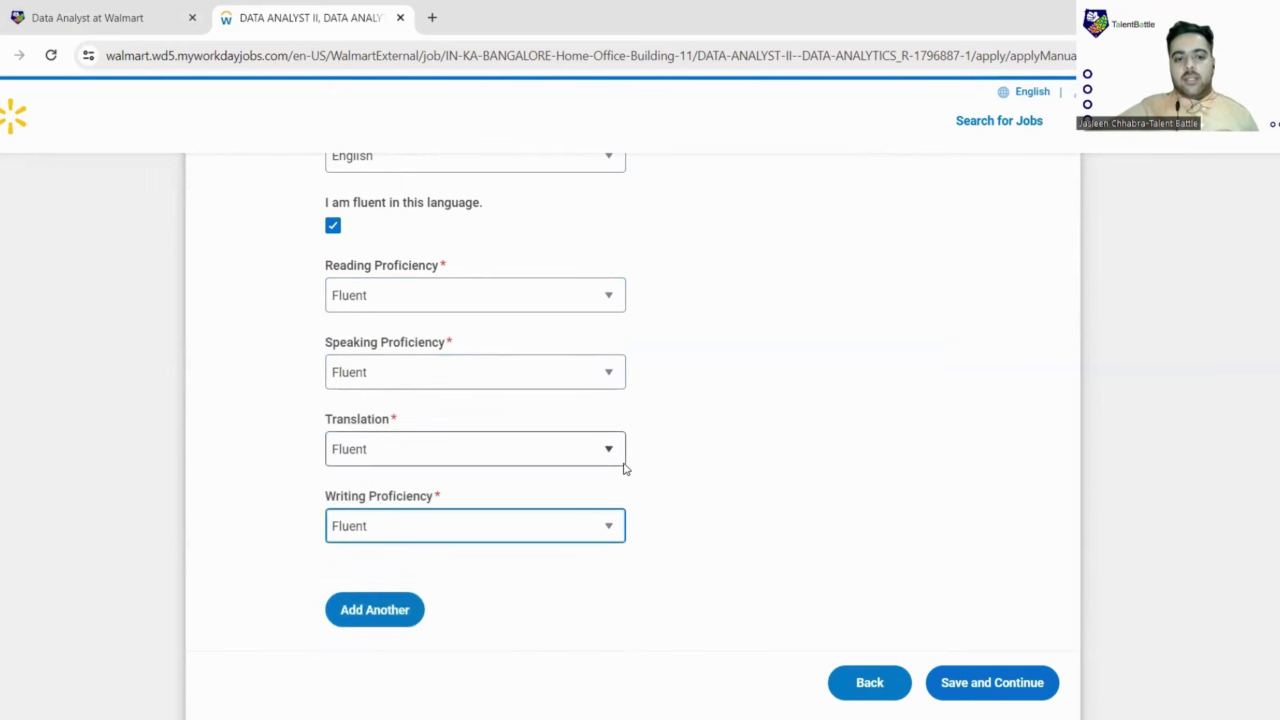
scroll(489, 500, down, 3)
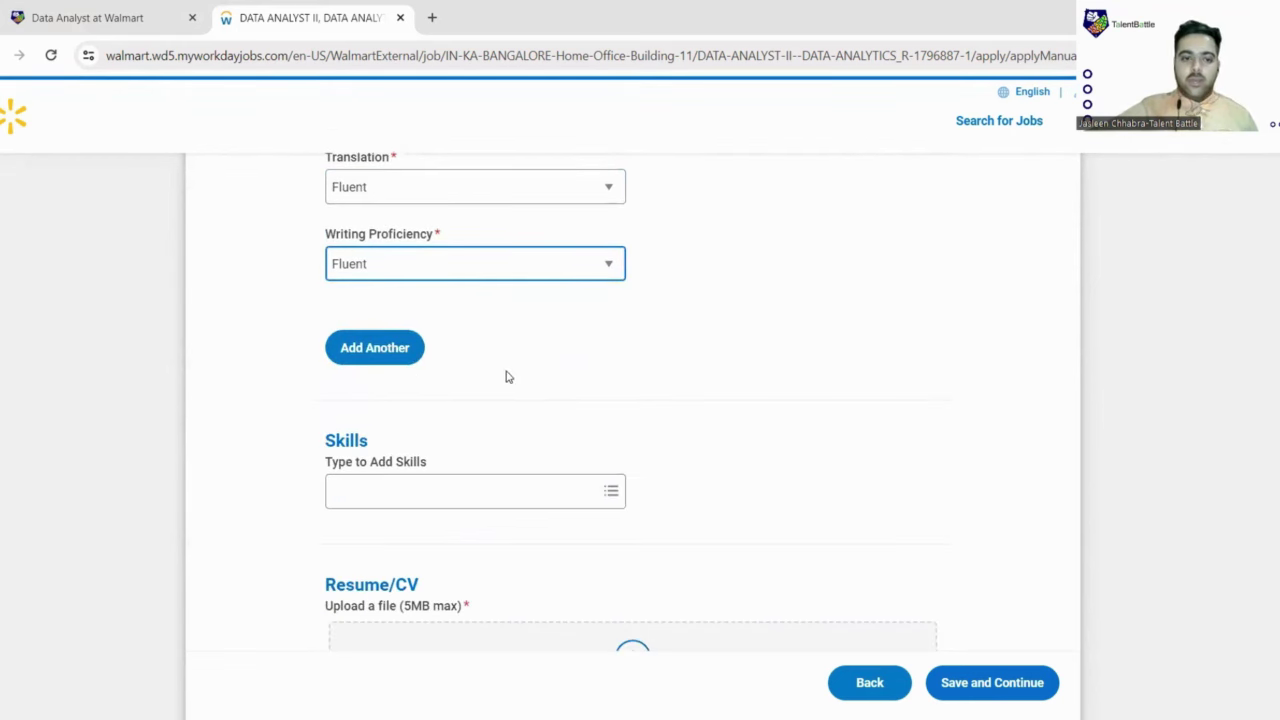
Step: Try searching the Skills box for Machine learning and Coding, clearing each unmatched search
scroll(517, 369, down, 3)
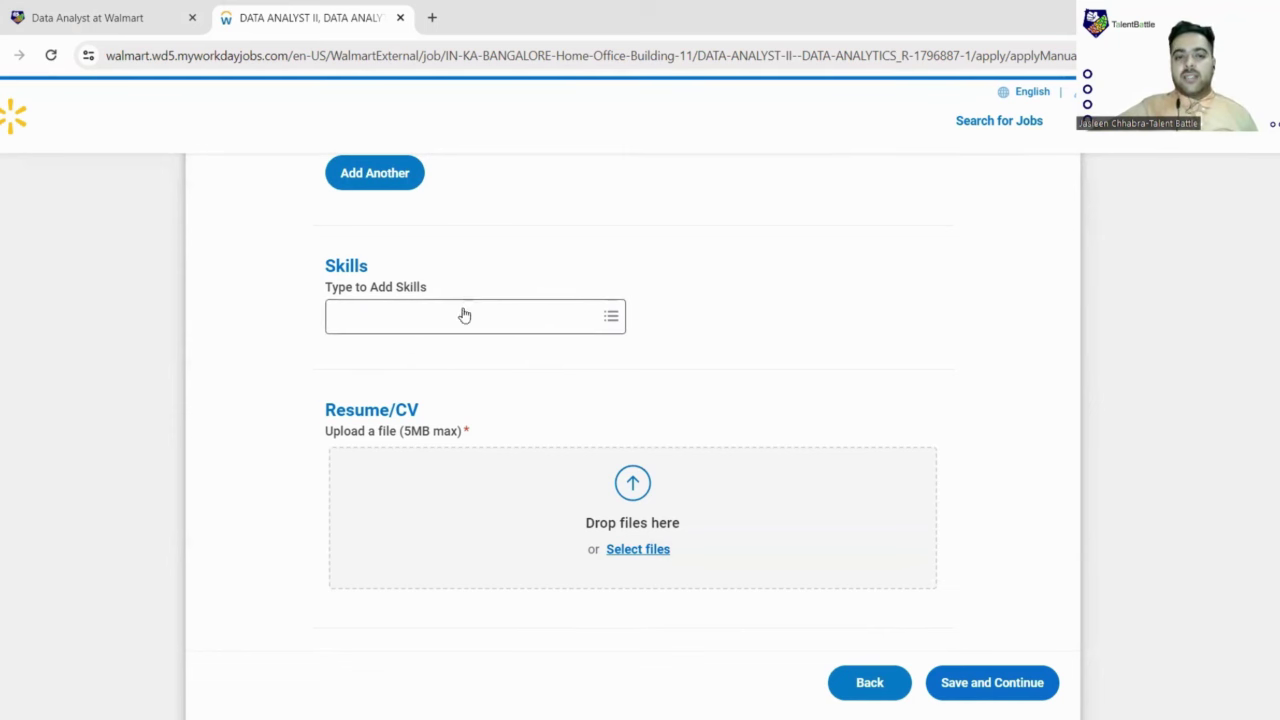
click(463, 312)
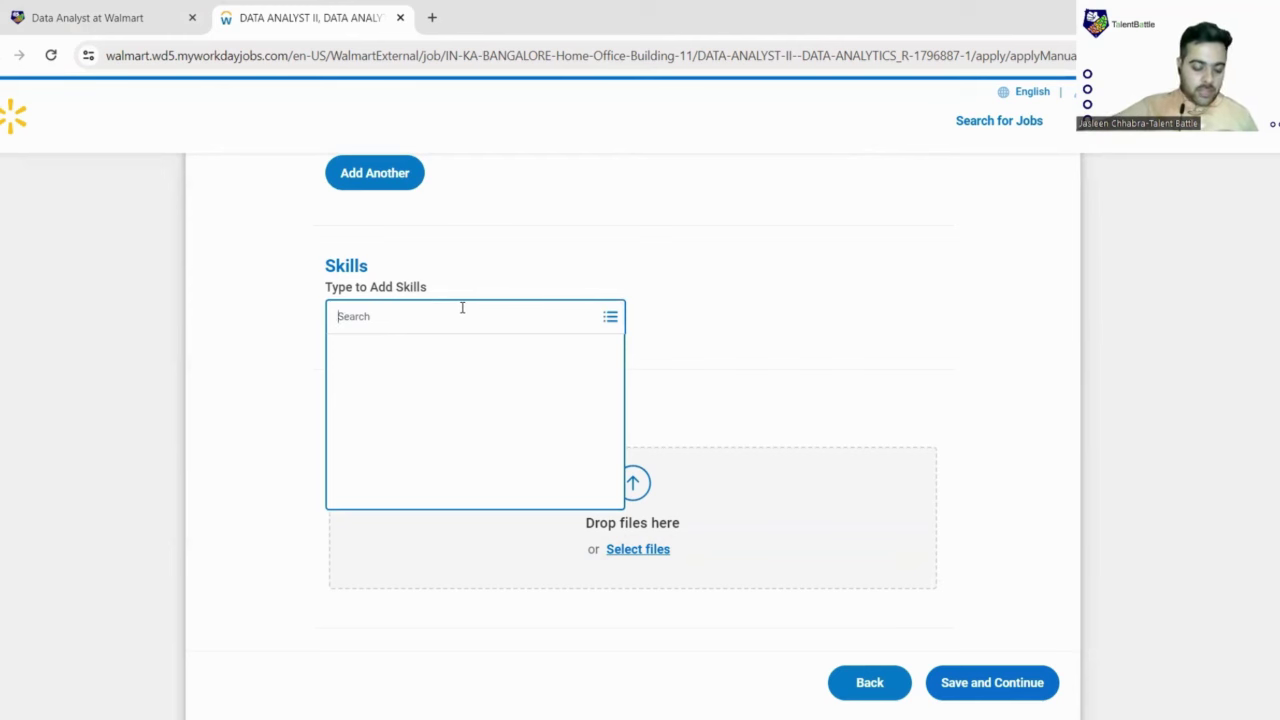
text(Machine learb)
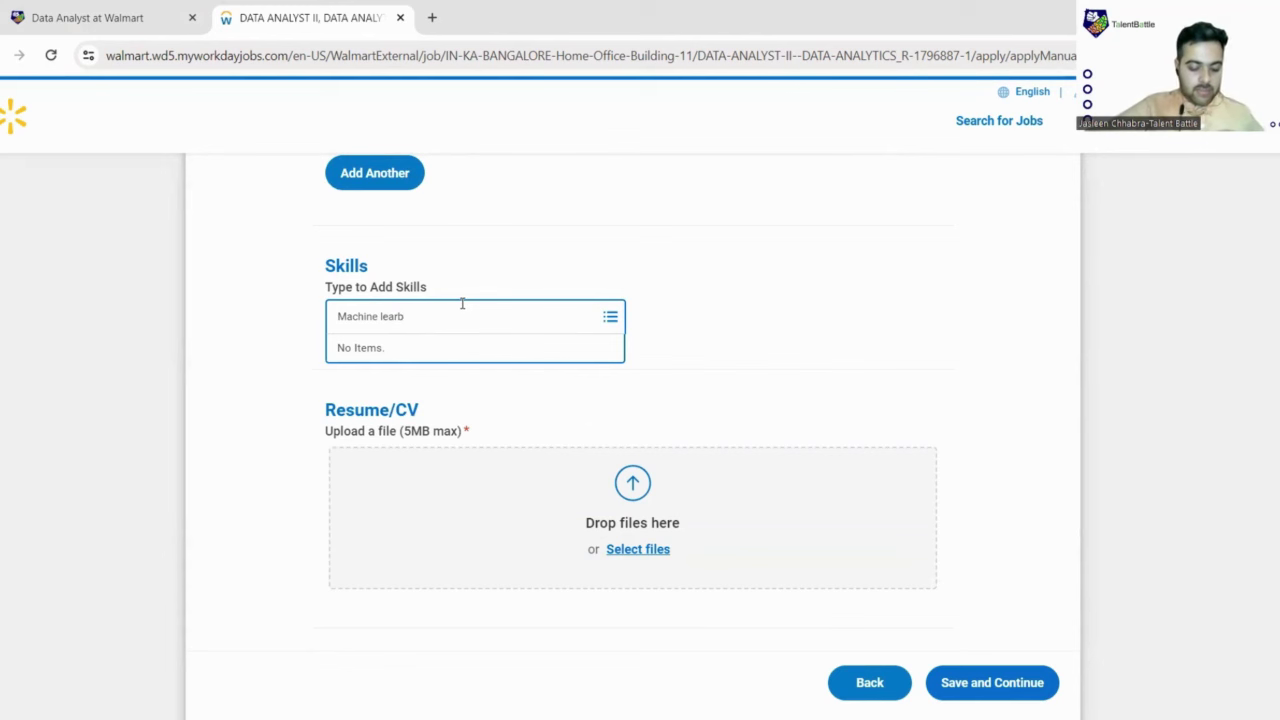
text(n)
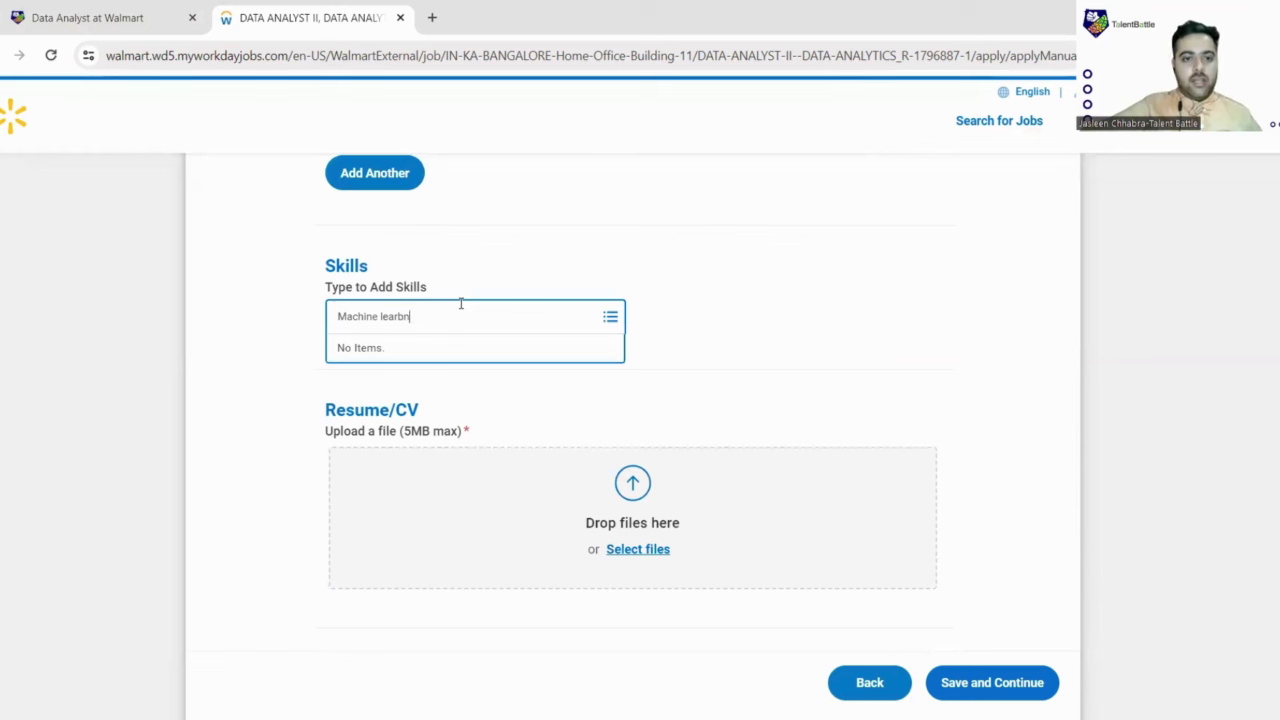
text(inning)
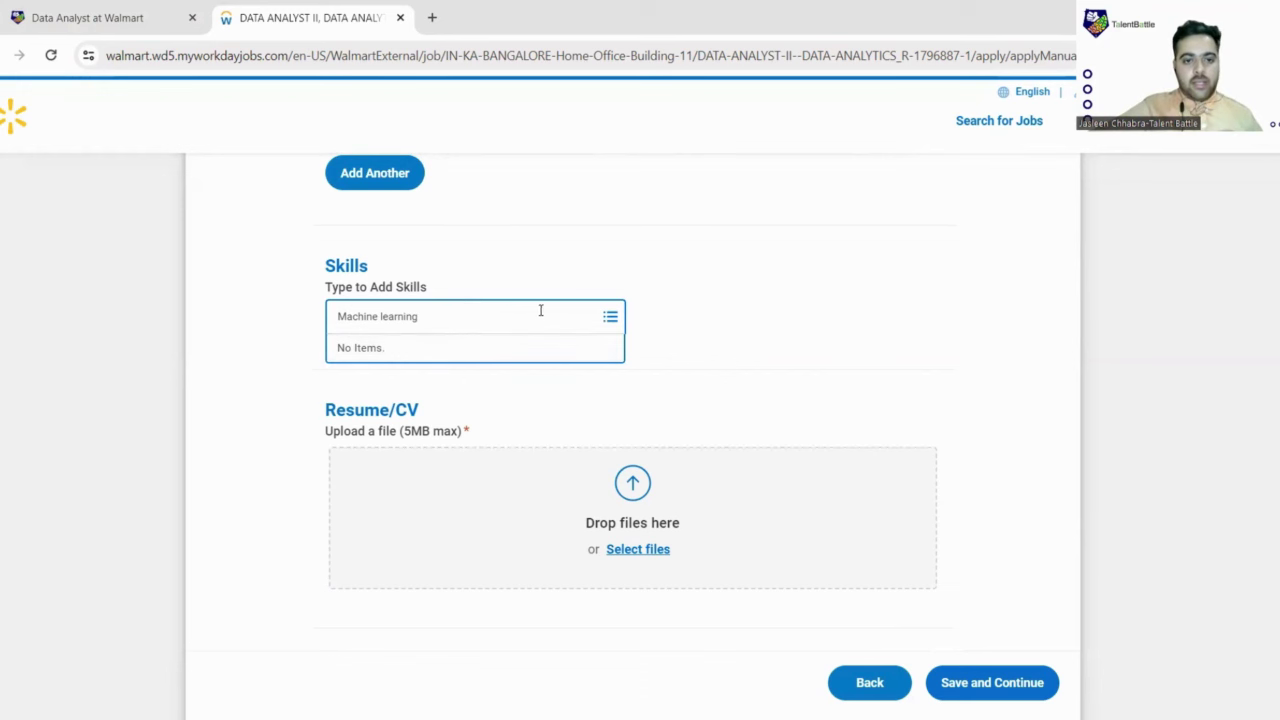
key(Return)
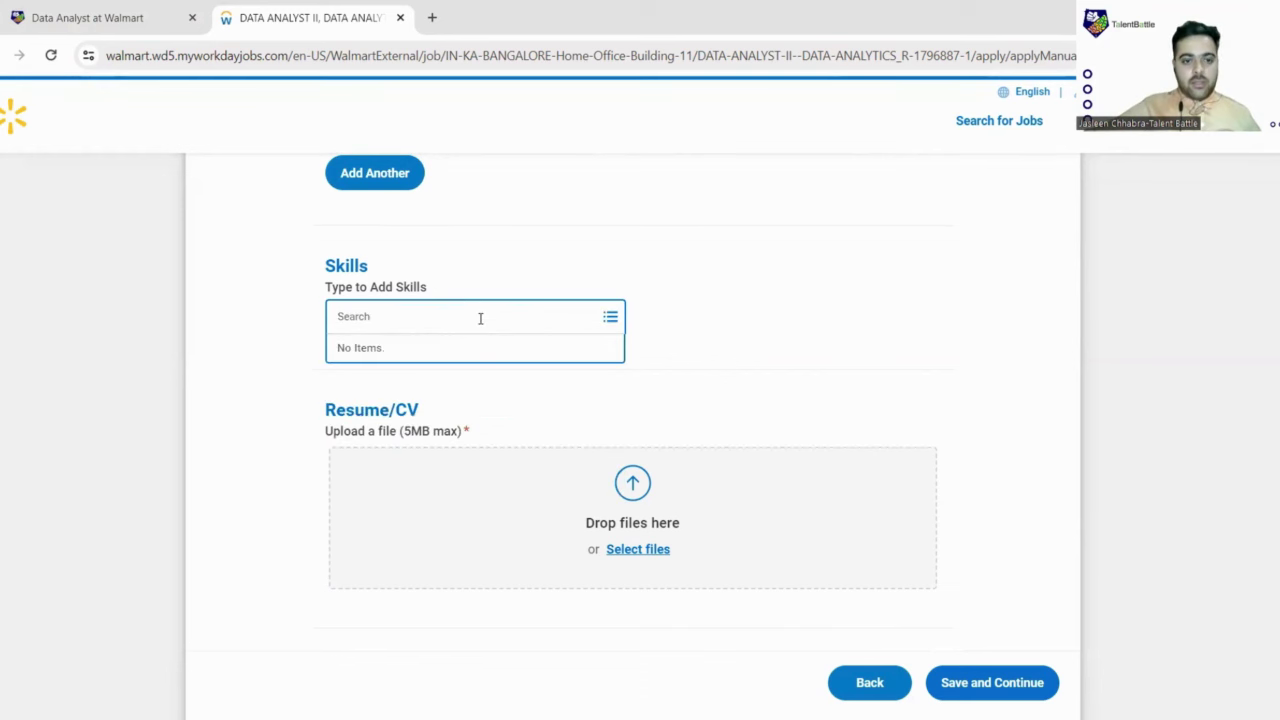
text(Machine)
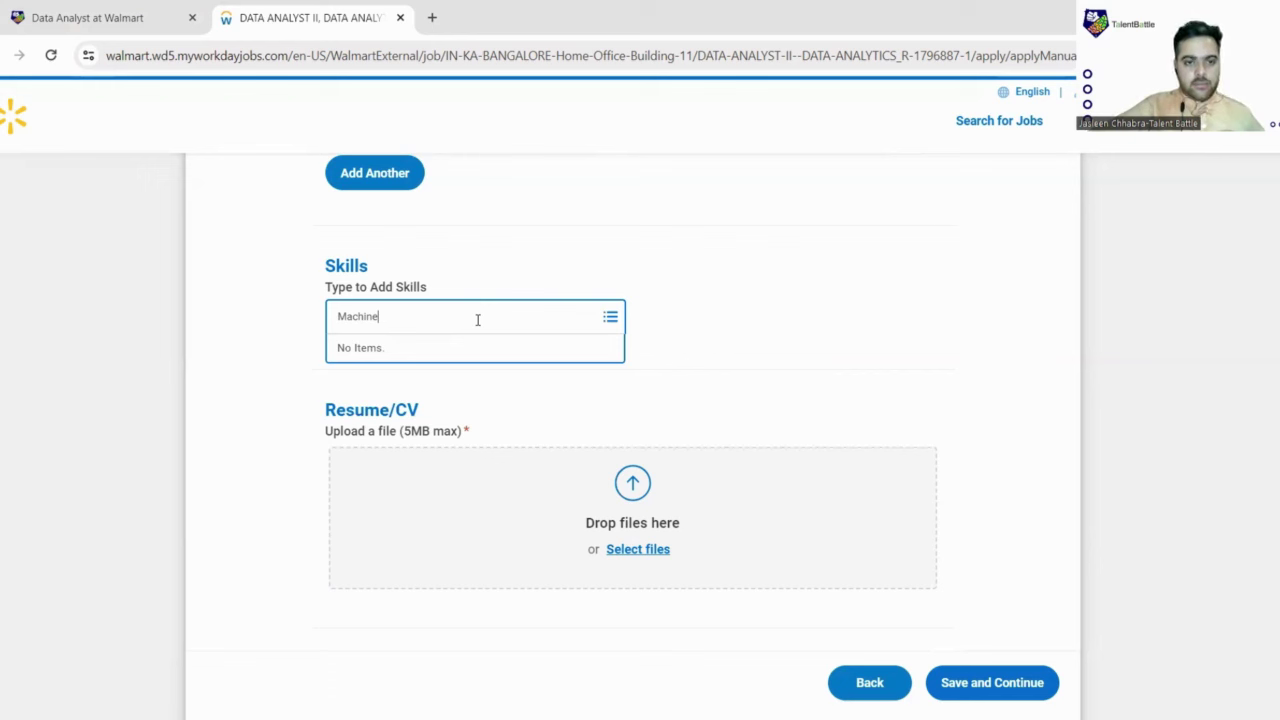
key(BackSpace)
key(BackSpace)
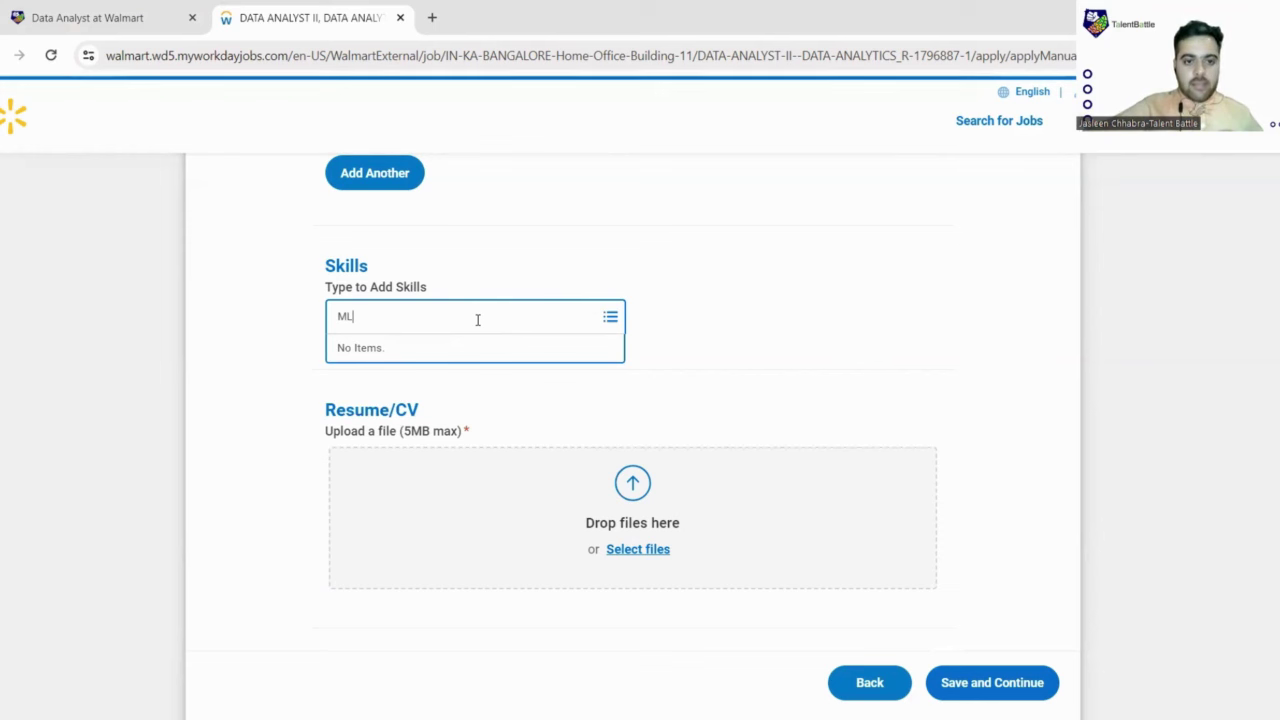
key(BackSpace)
key(BackSpace)
text(Coding)
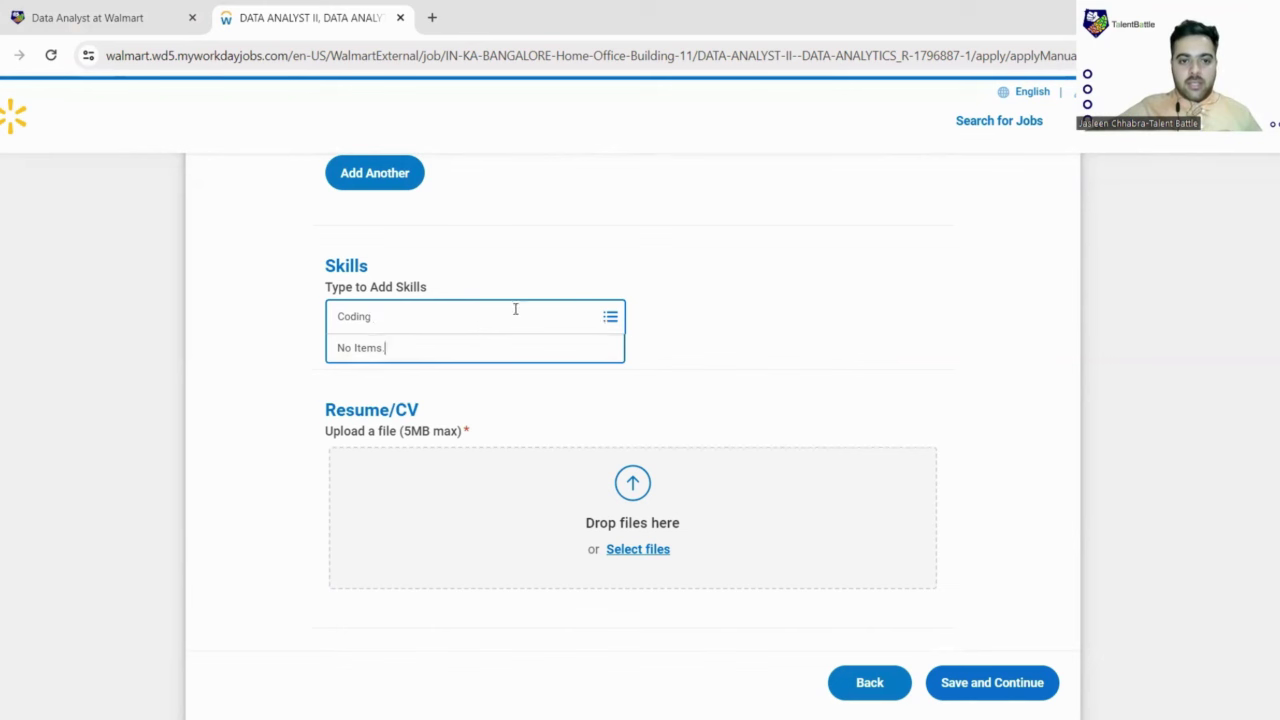
click(497, 306)
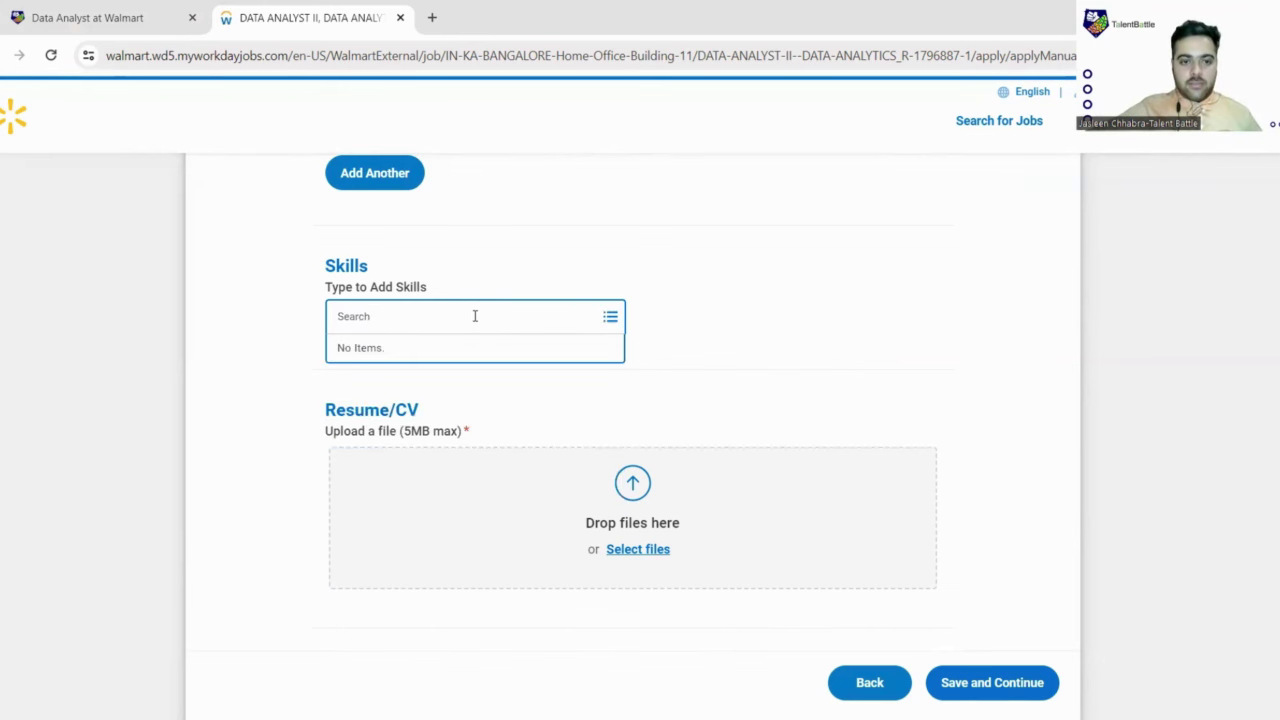
text(Cod)
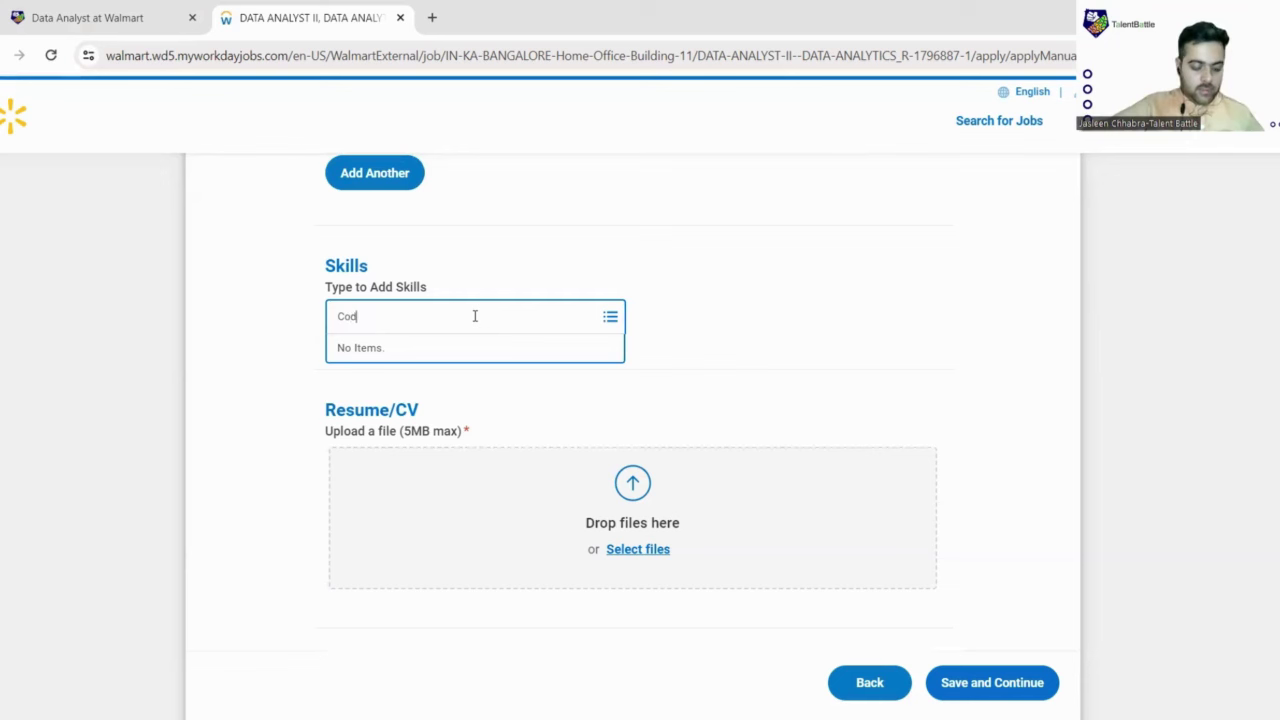
text(ing)
key(BackSpace)
Step: Search the skills list for Communication, tick it, then clear the search results
text(mmuni)
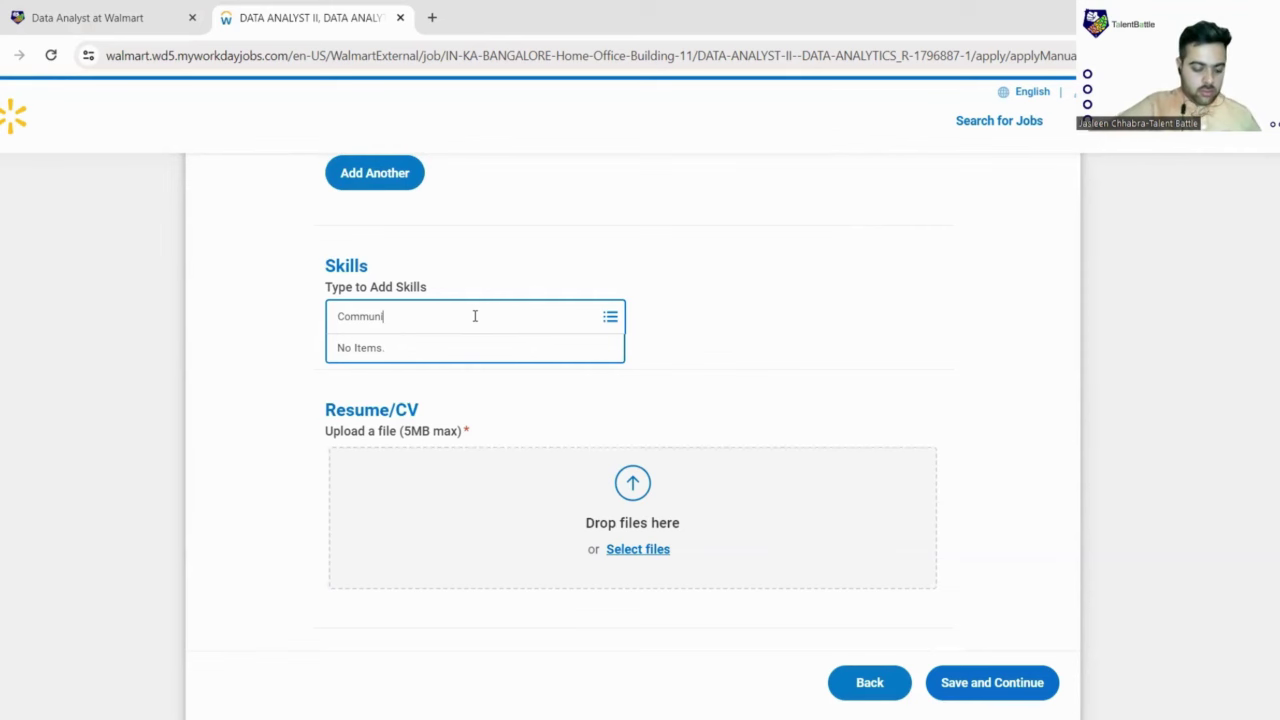
text(cation Skills)
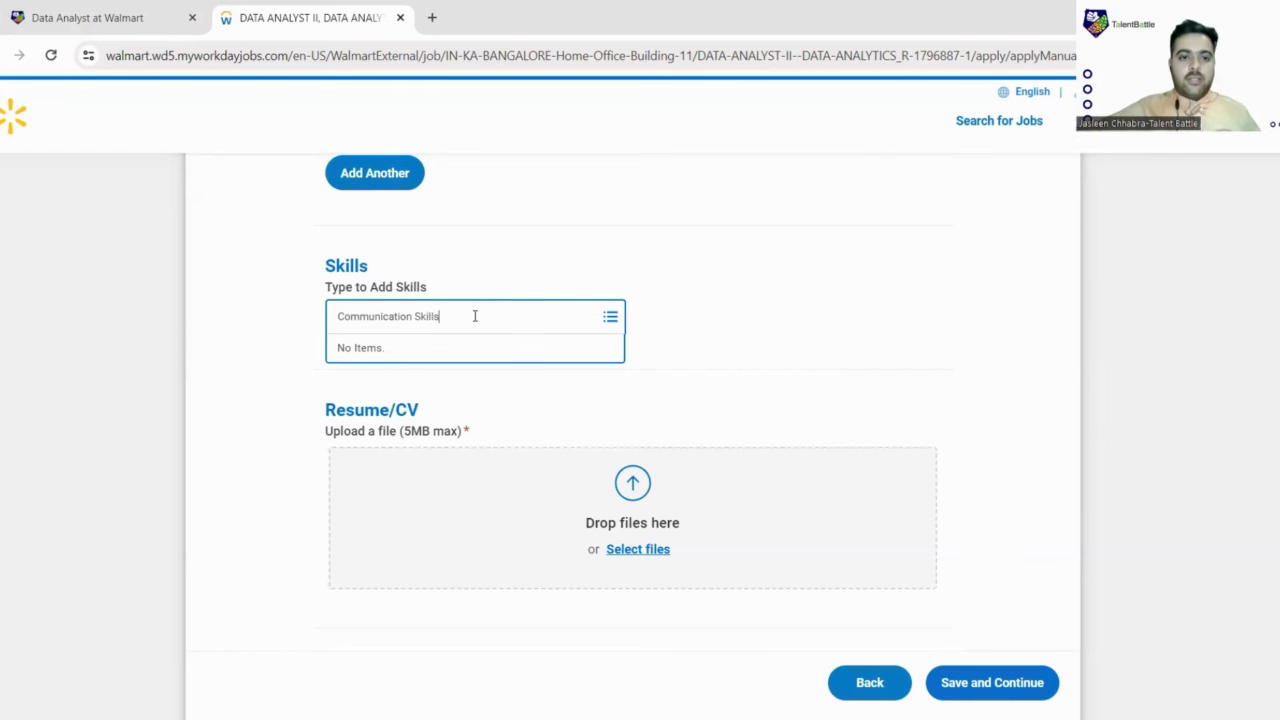
key(Return)
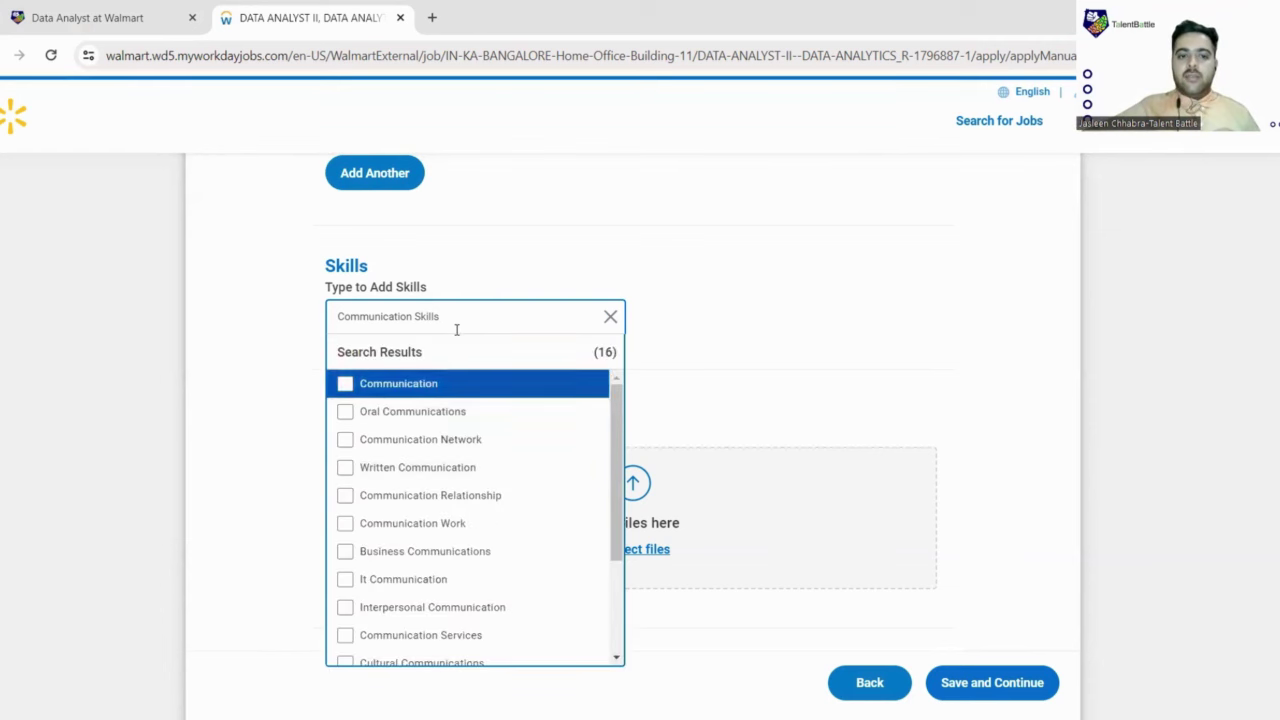
scroll(428, 410, down, 1)
scroll(426, 422, down, 6)
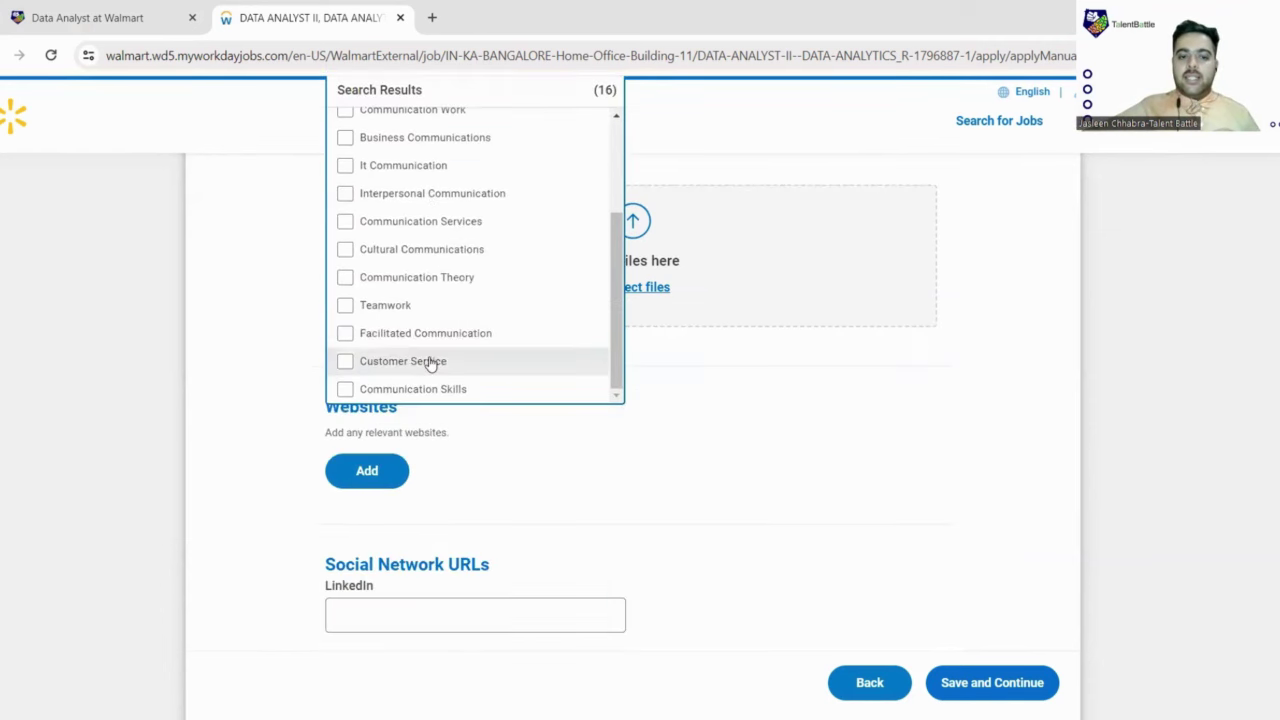
scroll(429, 362, up, 5)
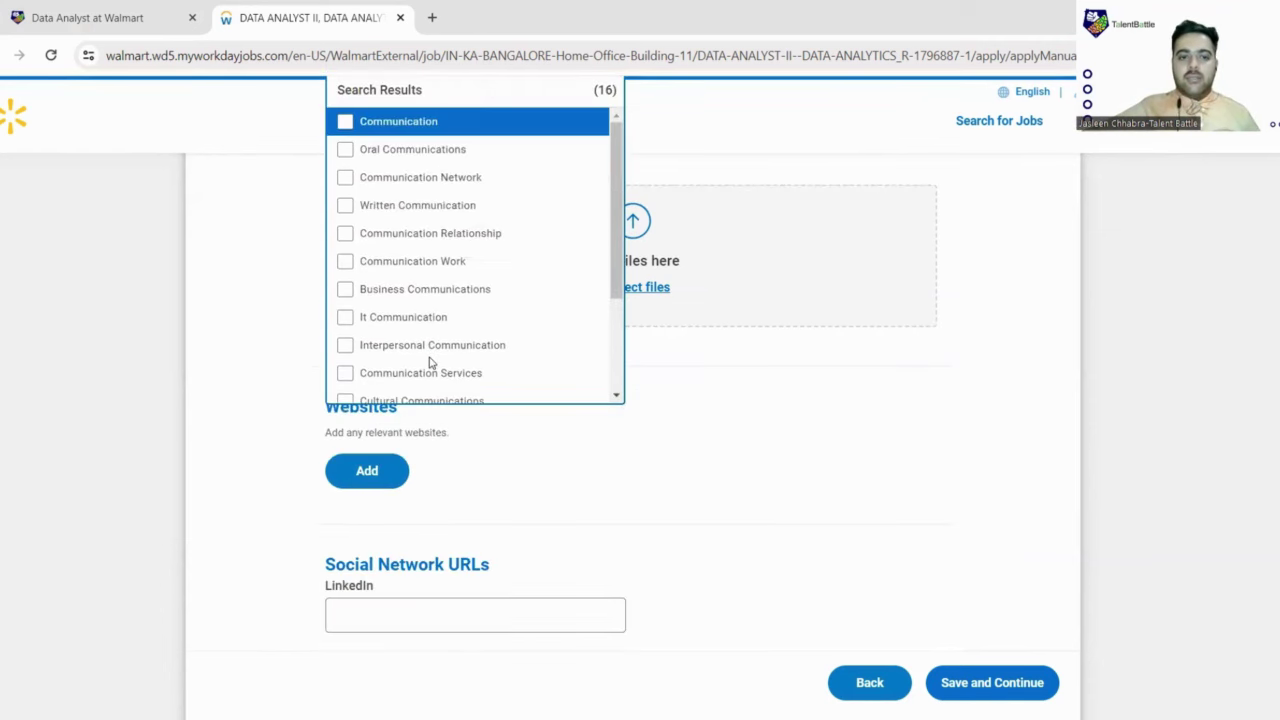
click(344, 121)
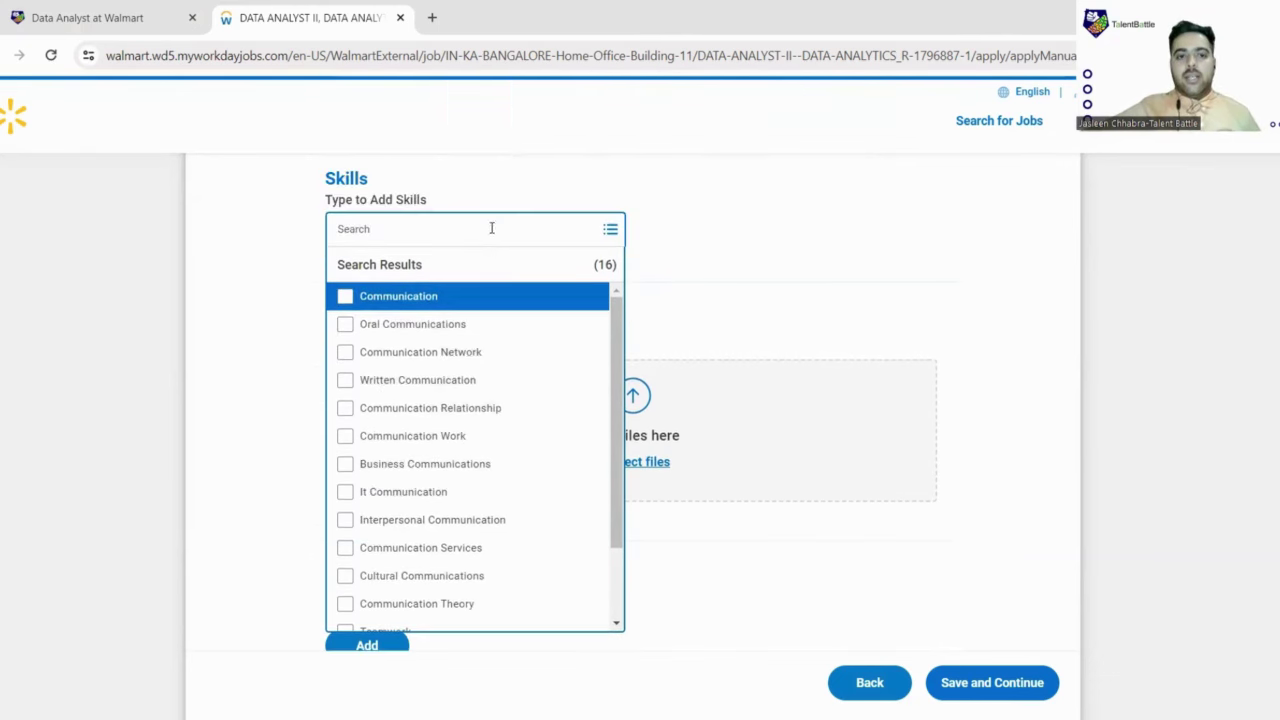
scroll(490, 250, up, 2)
click(480, 227)
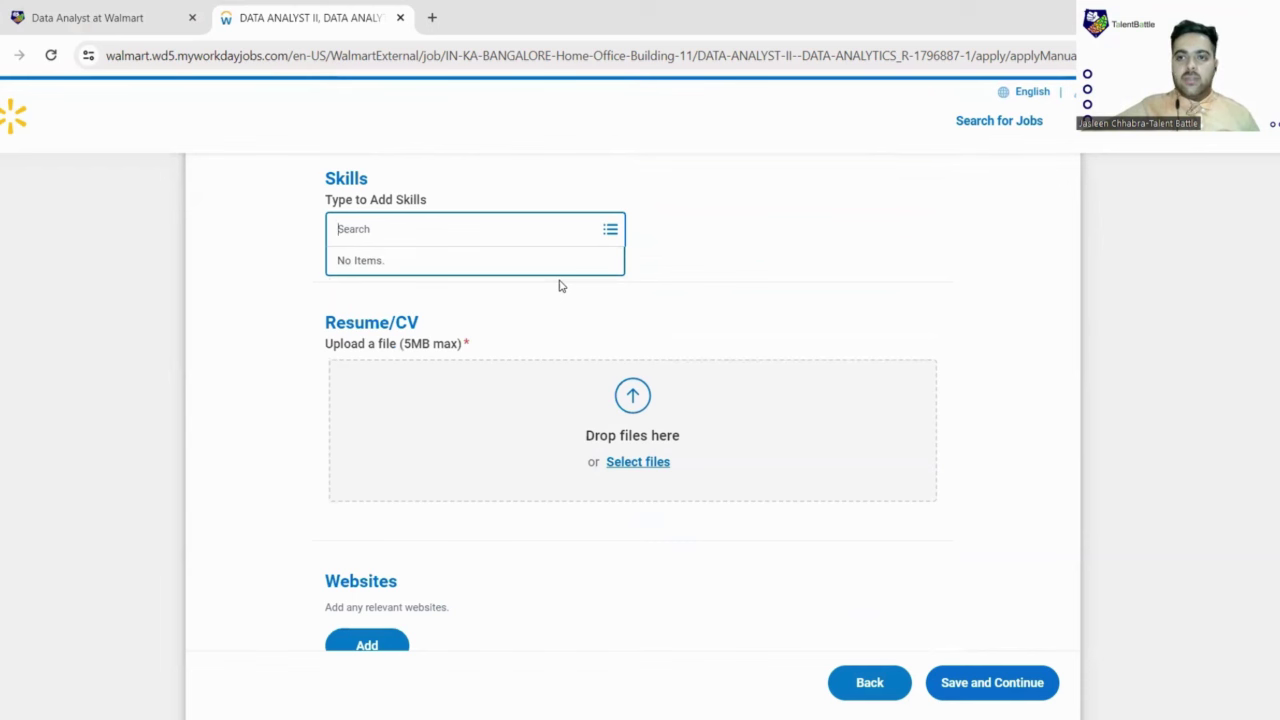
click(548, 310)
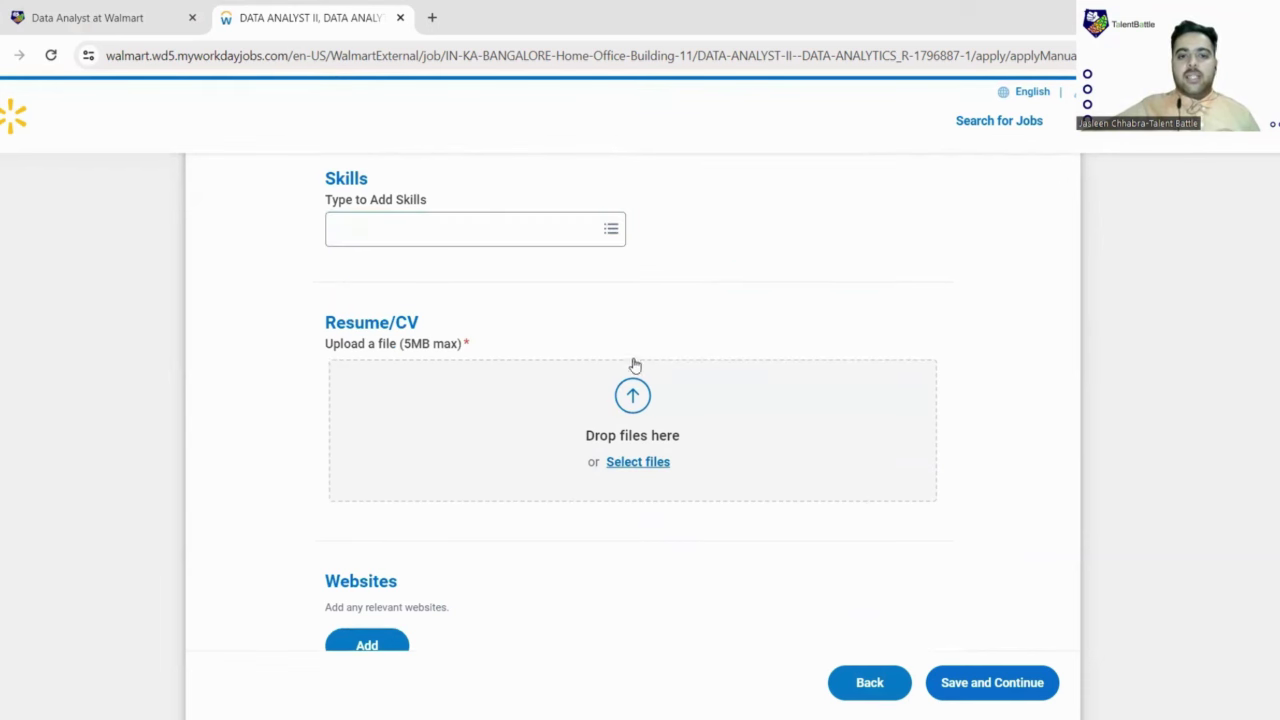
scroll(662, 427, down, 1)
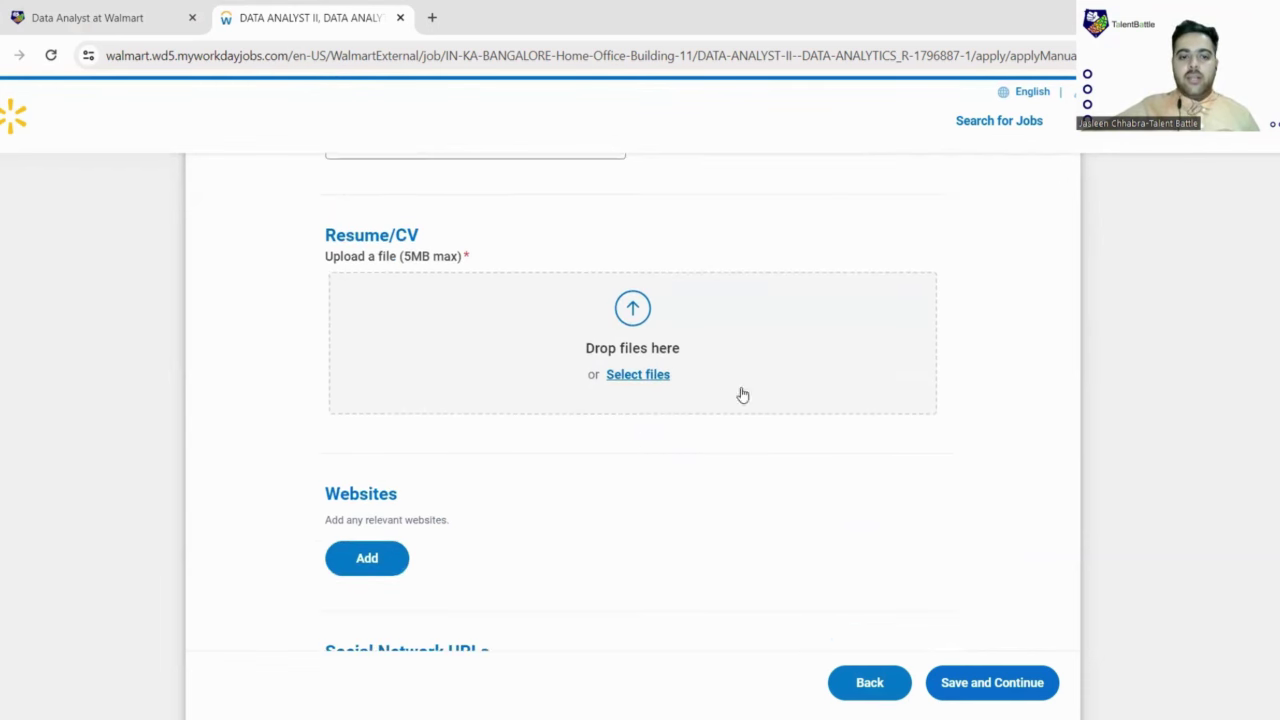
scroll(662, 437, down, 3)
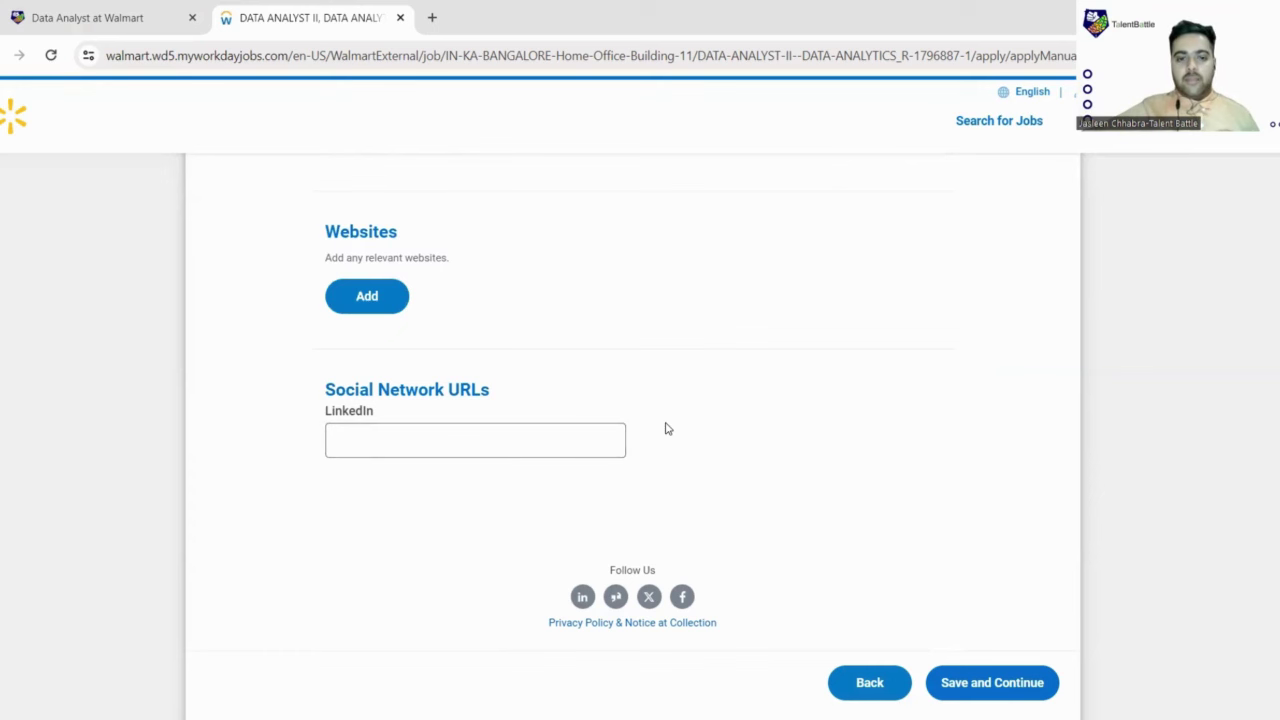
scroll(666, 426, up, 12)
scroll(743, 271, up, 5)
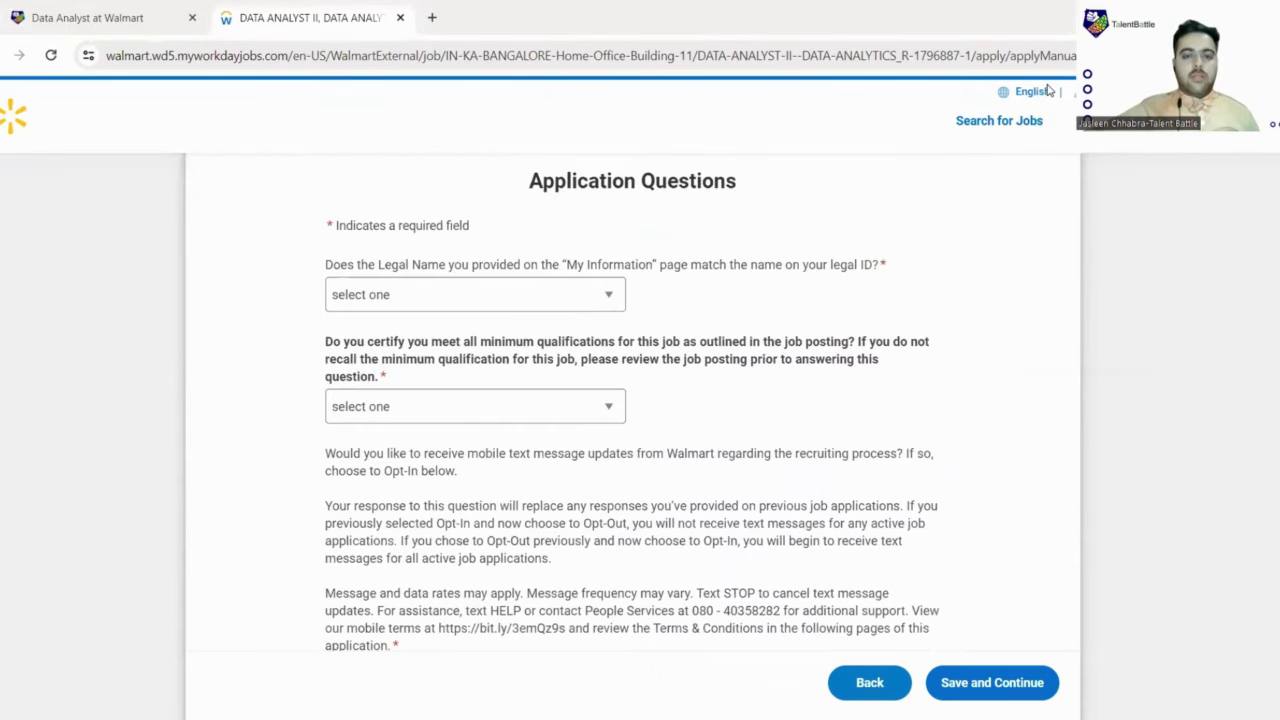
Step: Answer the legal-name match question and answer Yes to meeting minimum qualifications
scroll(693, 278, up, 1)
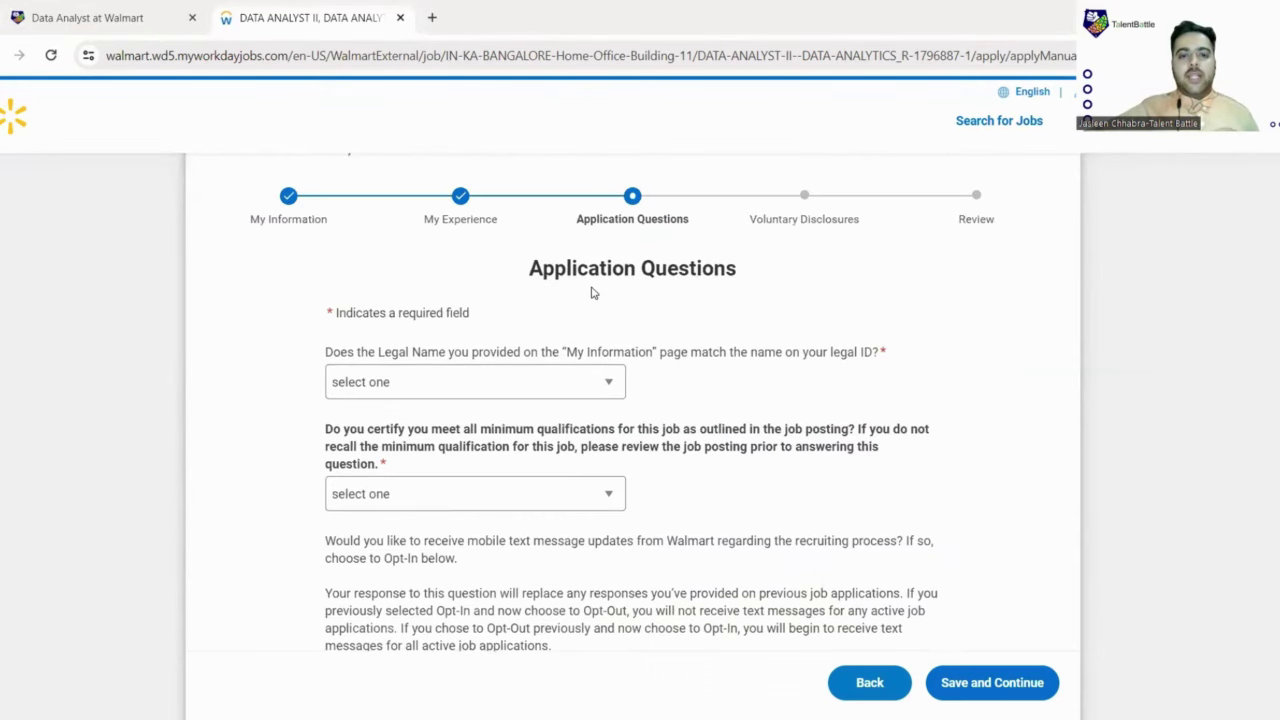
scroll(593, 292, down, 1)
scroll(593, 292, up, 2)
scroll(560, 292, down, 1)
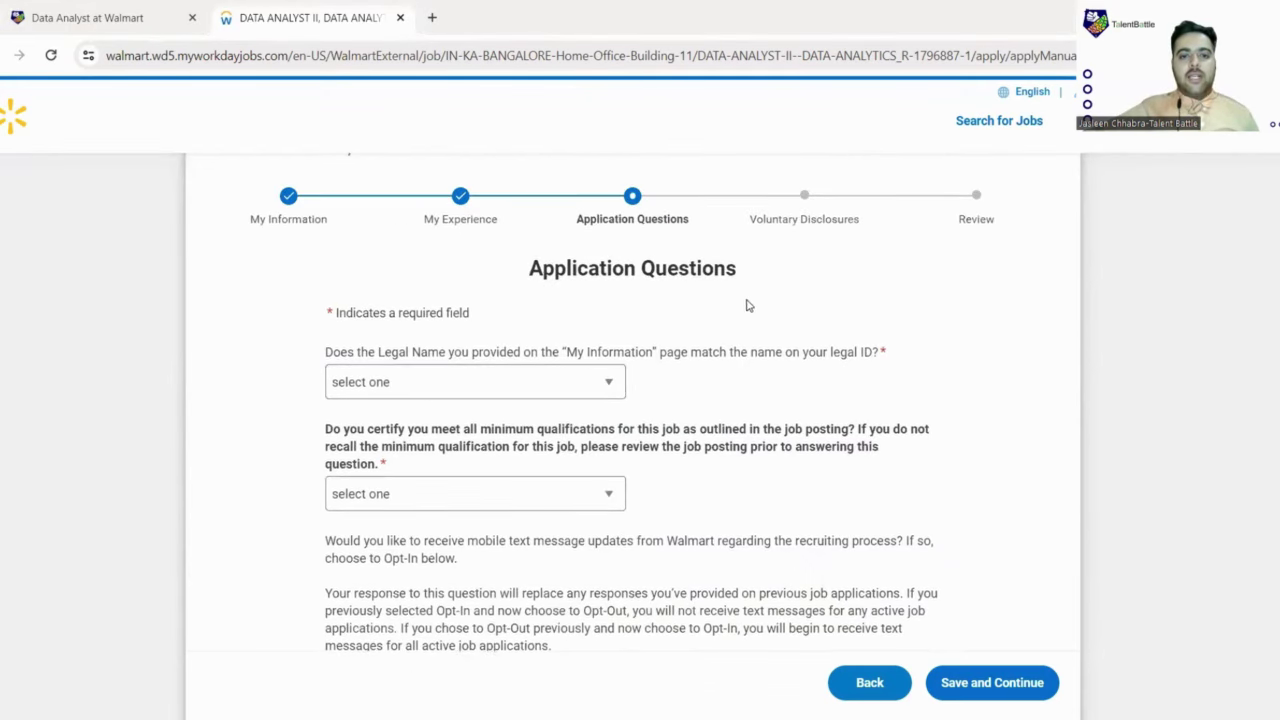
scroll(440, 272, down, 2)
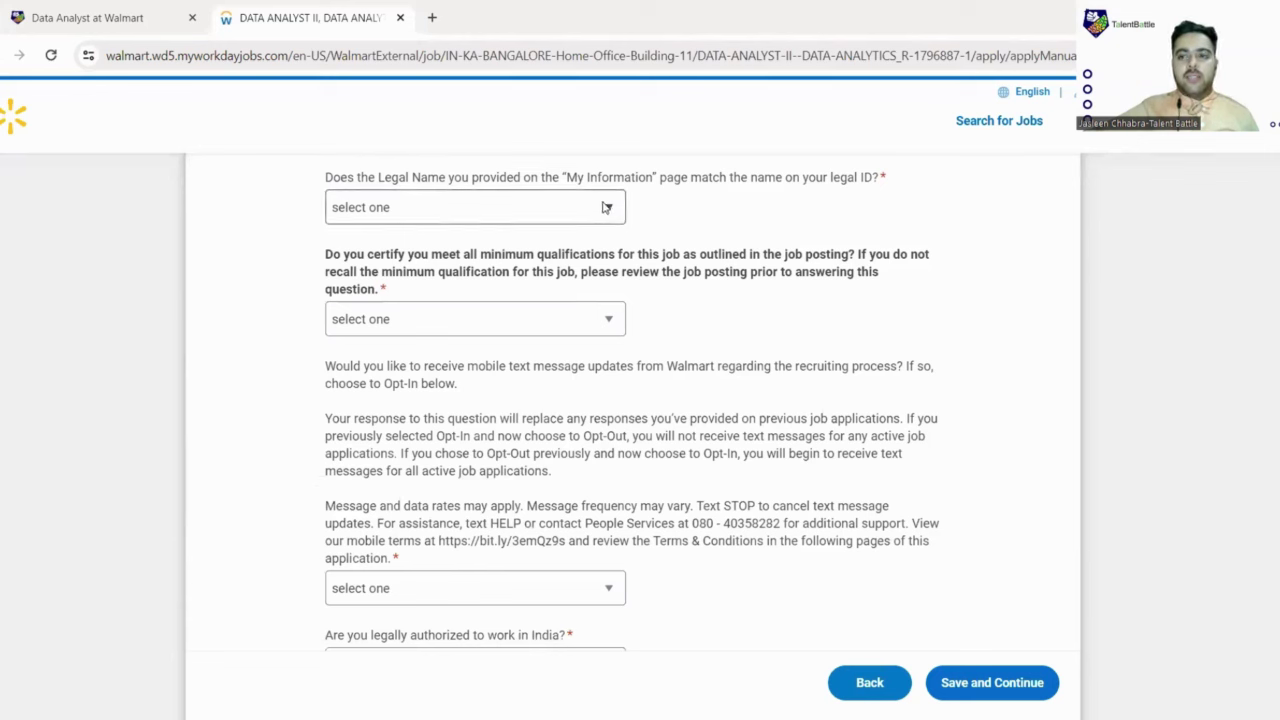
click(606, 207)
click(386, 274)
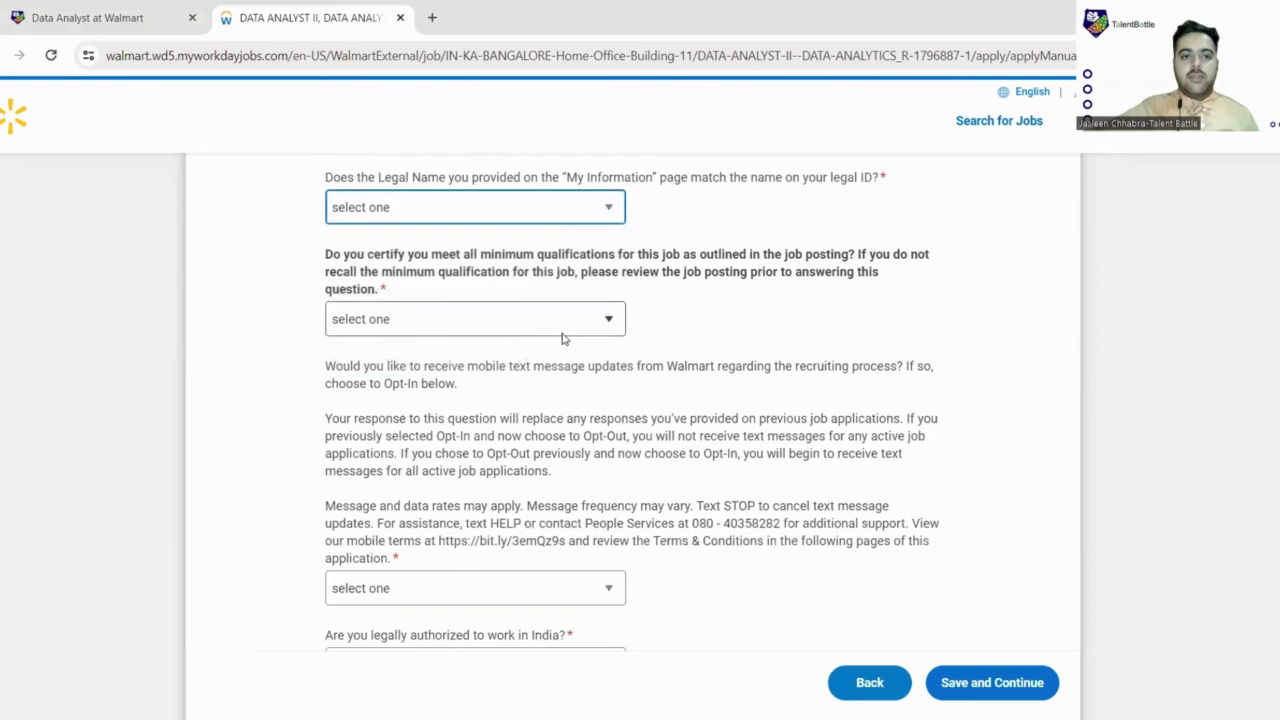
scroll(560, 330, down, 1)
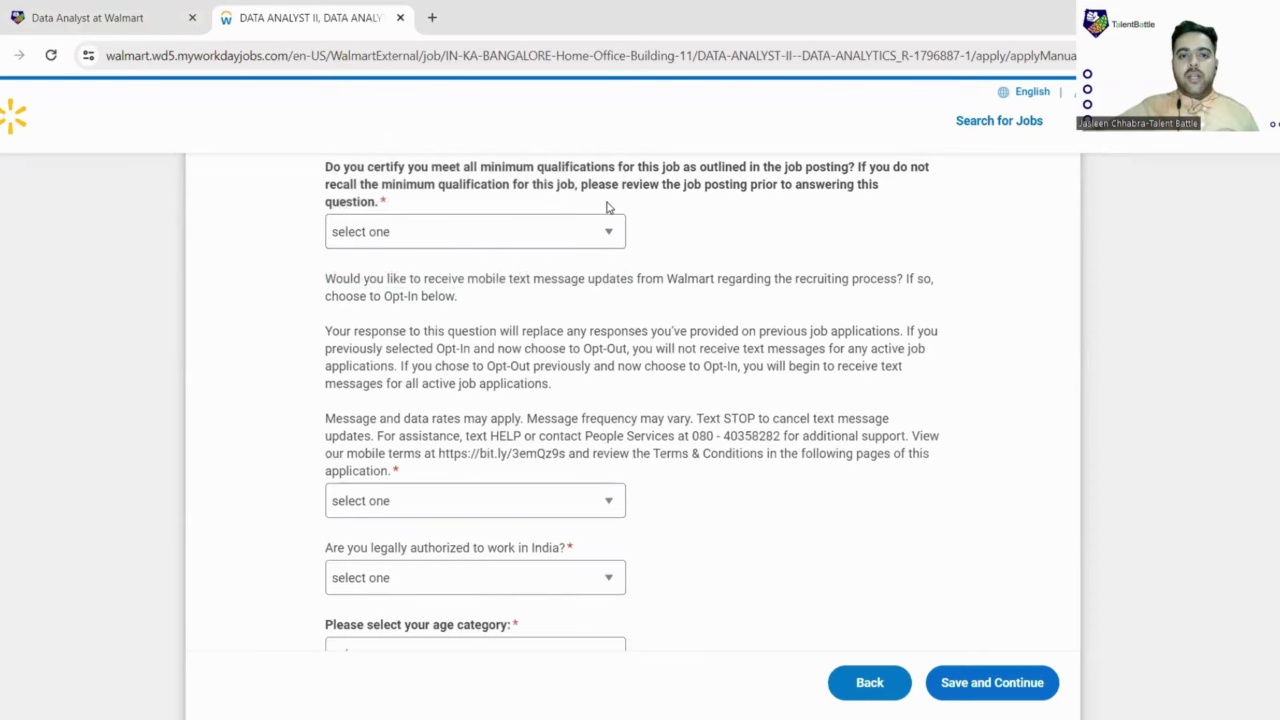
click(603, 236)
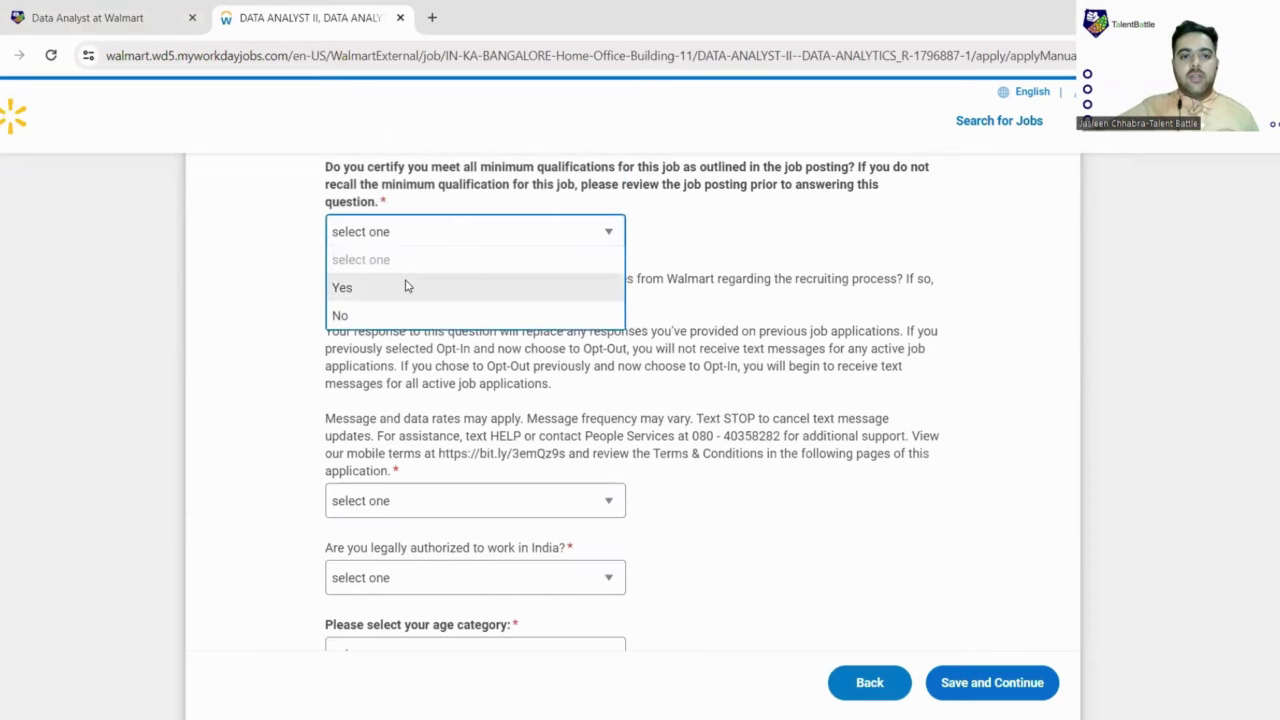
click(406, 286)
Step: Opt in to Walmart text-message updates and enter the 10-digit mobile phone number
scroll(560, 328, down, 1)
scroll(560, 325, down, 1)
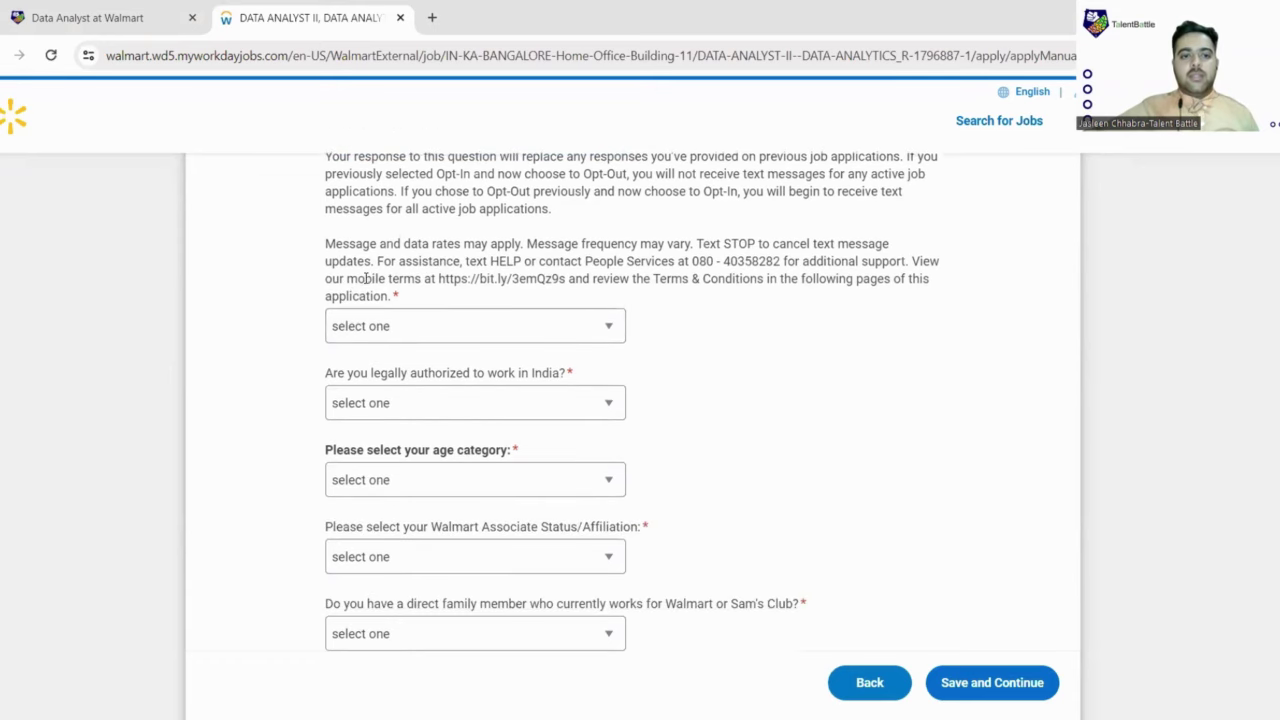
click(612, 334)
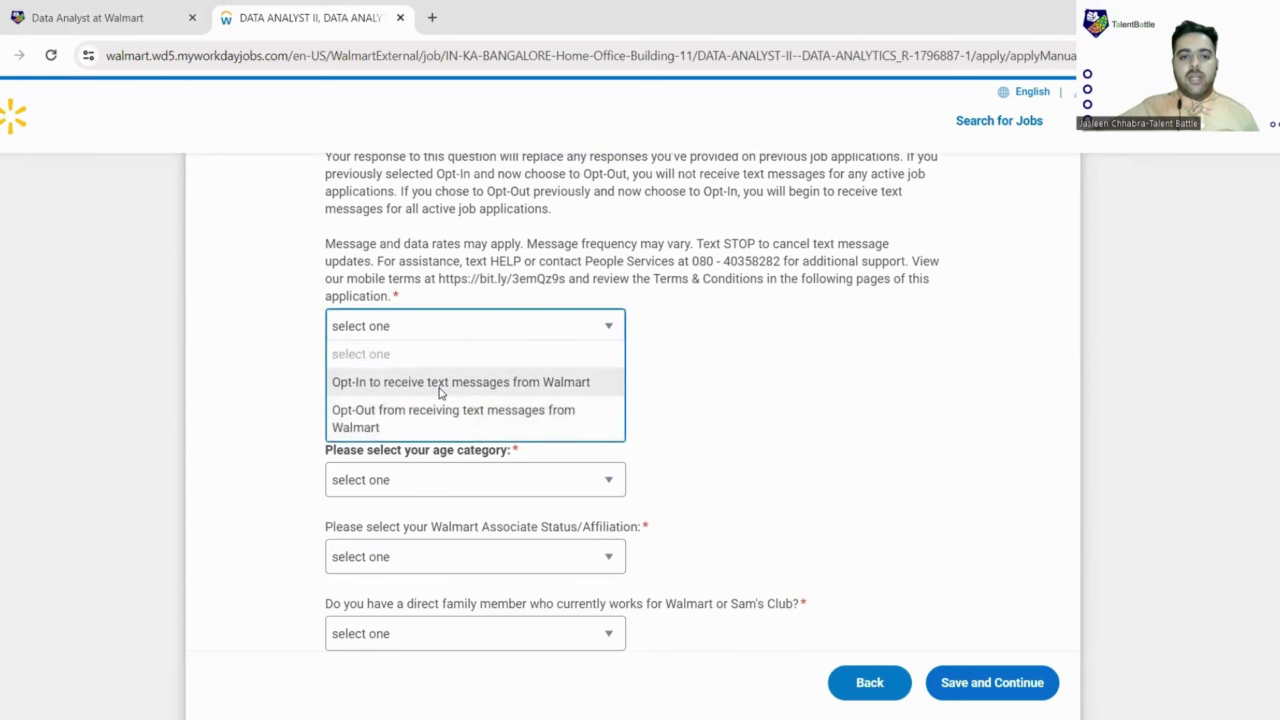
click(440, 382)
scroll(560, 350, down, 2)
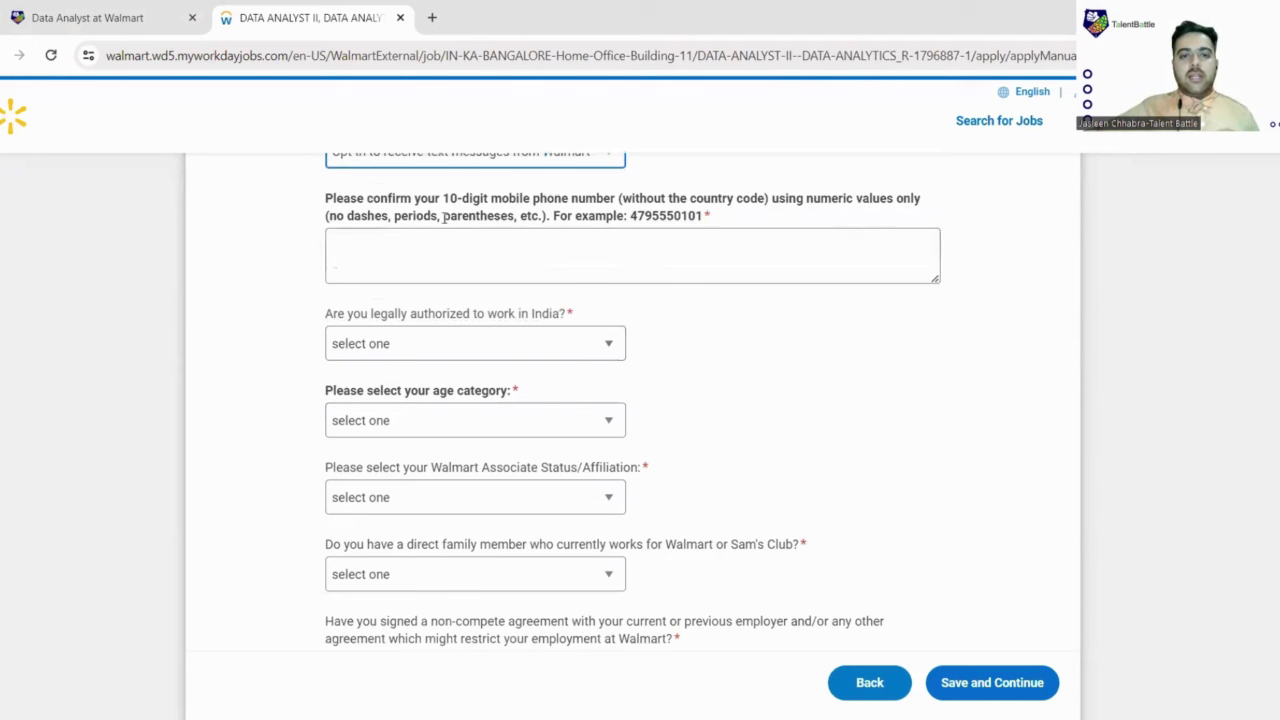
click(537, 248)
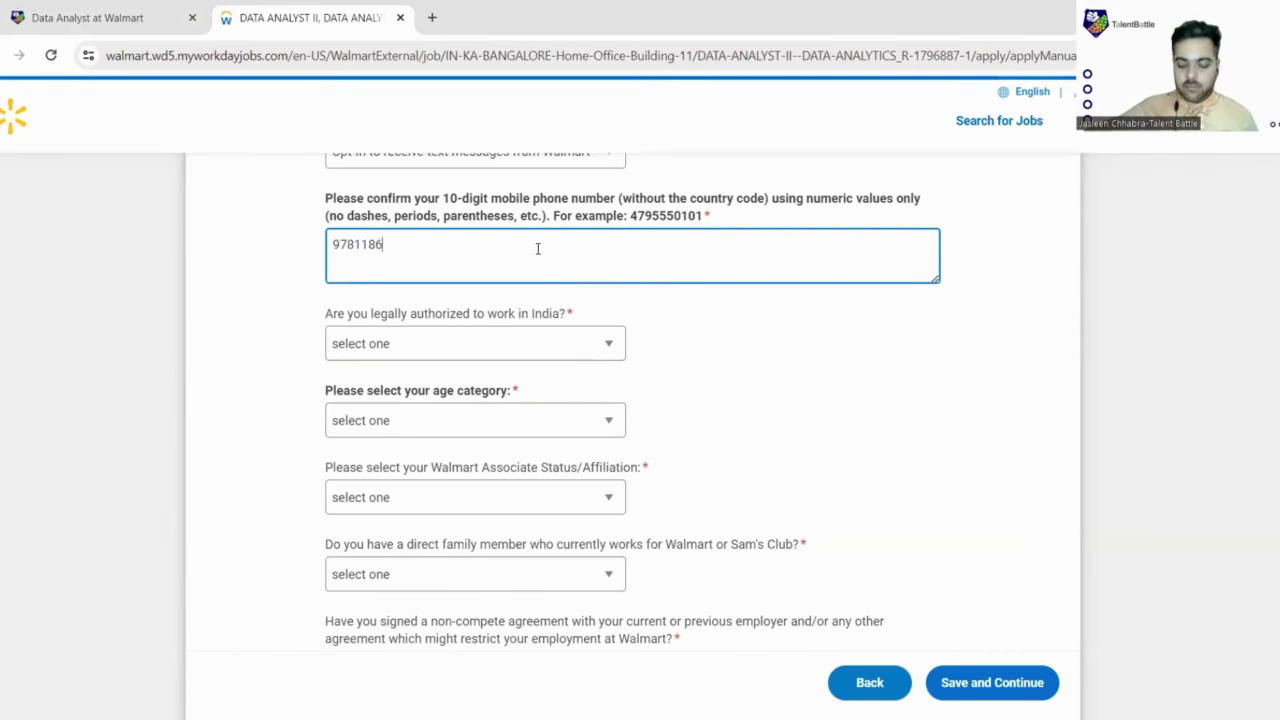
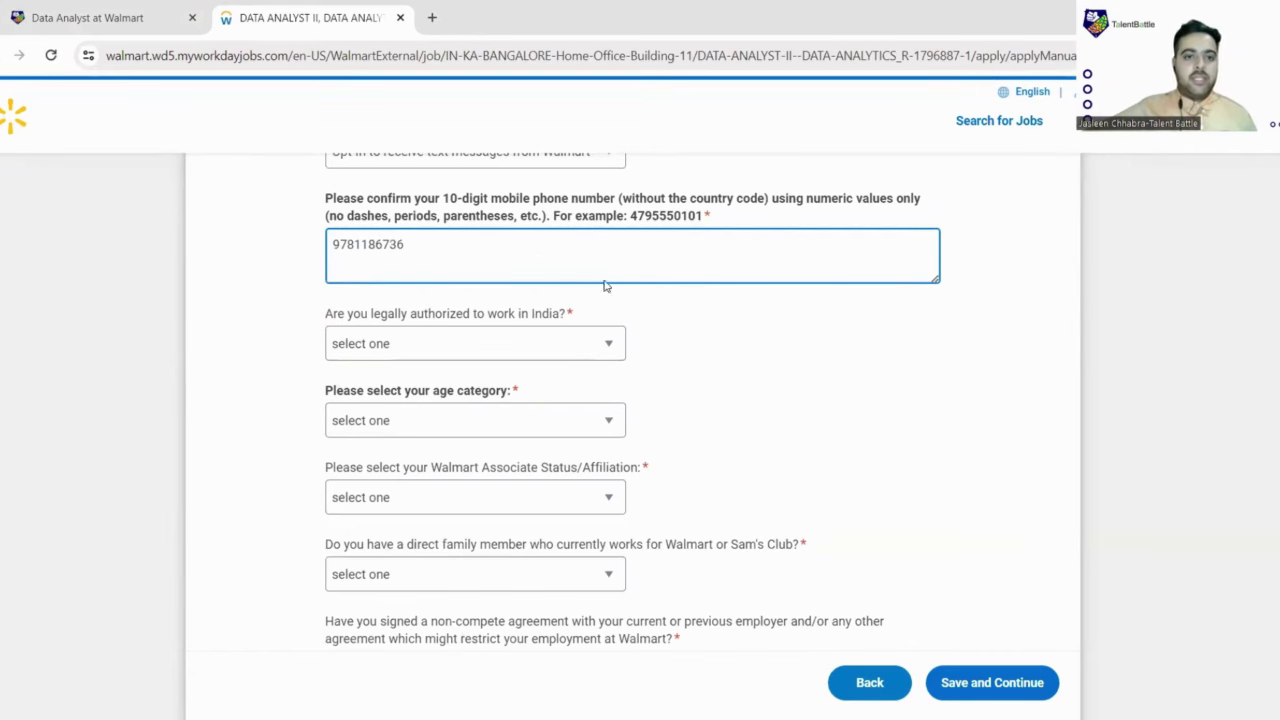
key(Tab)
Step: Answer Yes to India work authorization and choose the 18 years and over age category
scroll(617, 328, down, 1)
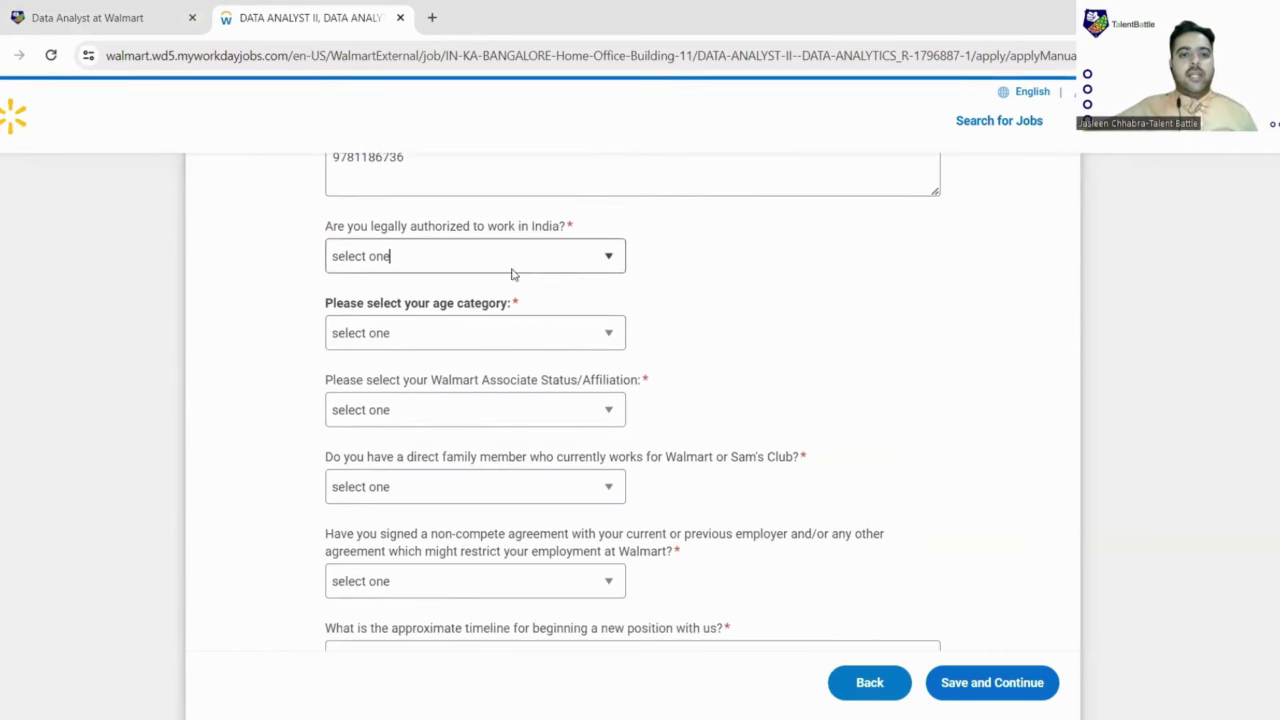
click(597, 265)
click(470, 312)
scroll(570, 298, down, 1)
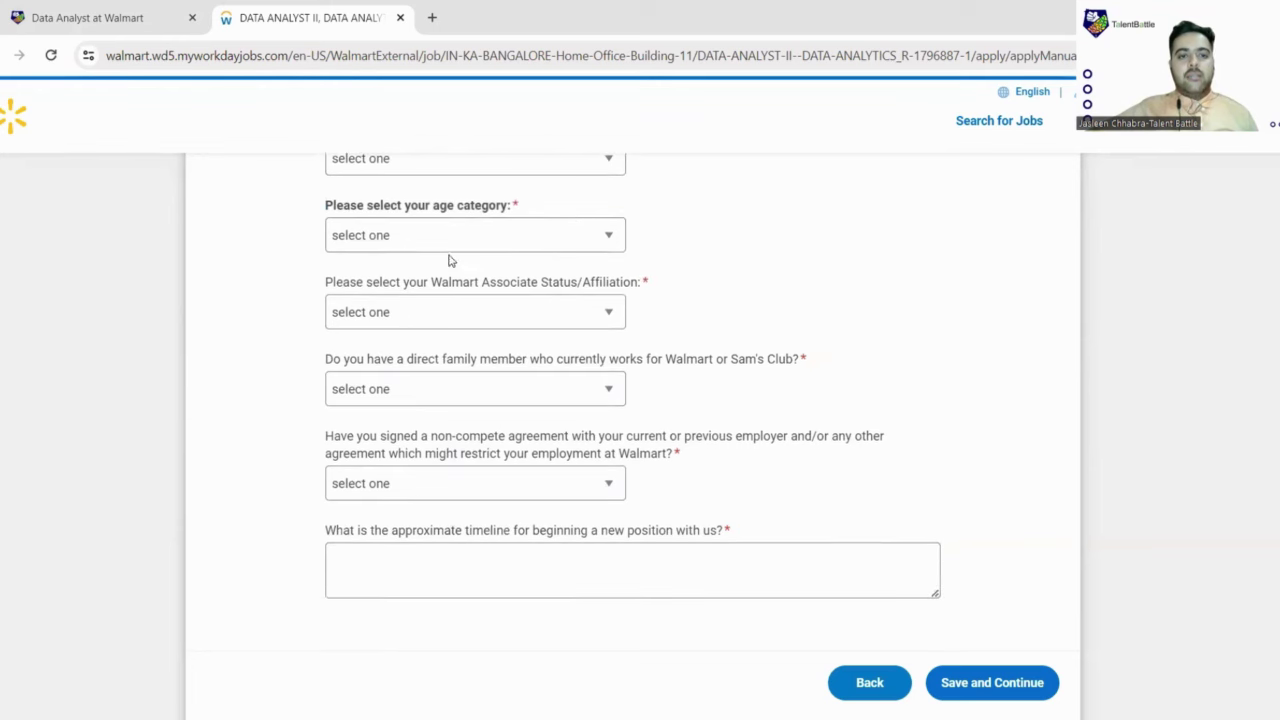
click(600, 236)
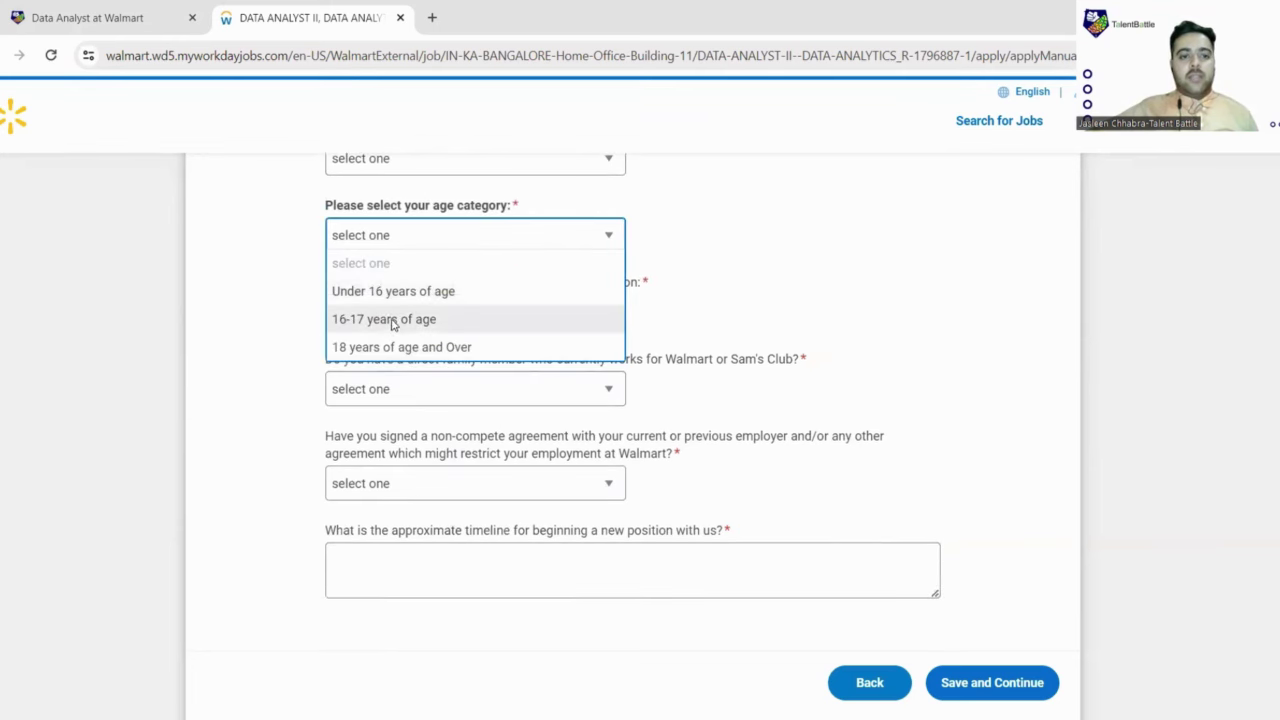
click(408, 350)
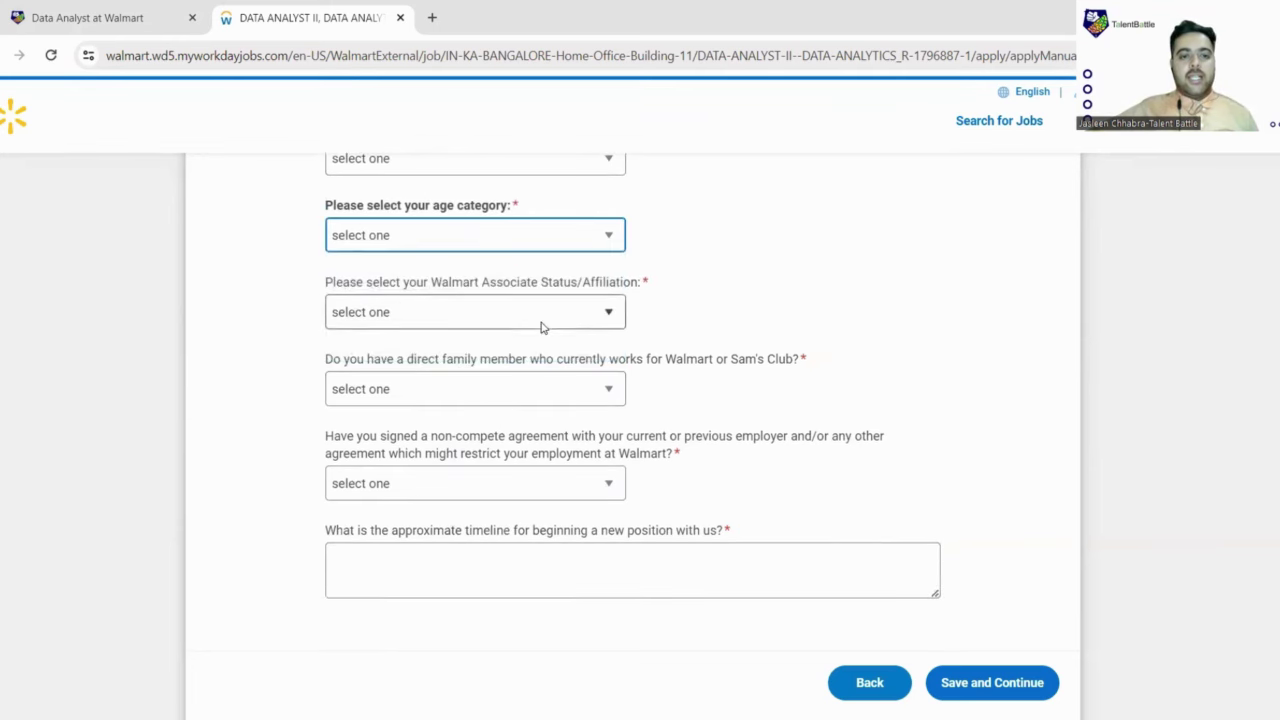
scroll(540, 327, down, 1)
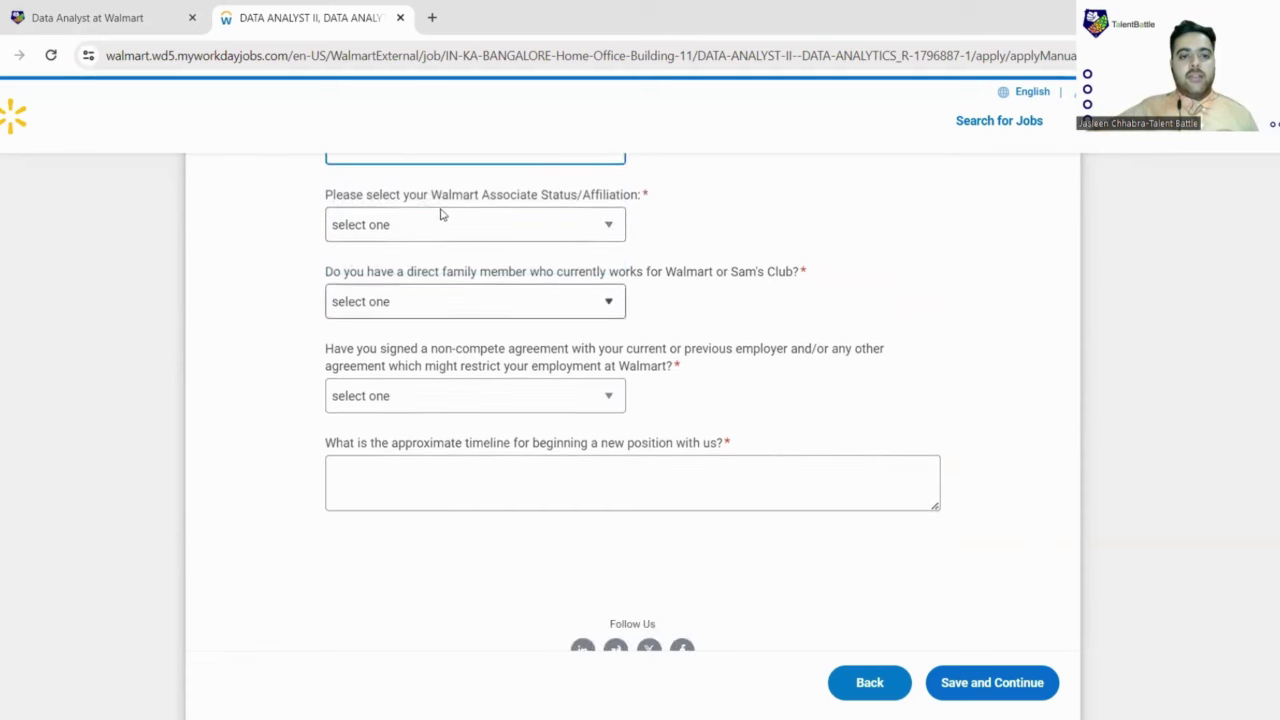
Step: State never having been a Walmart employee and answer No to the family-member question
click(596, 224)
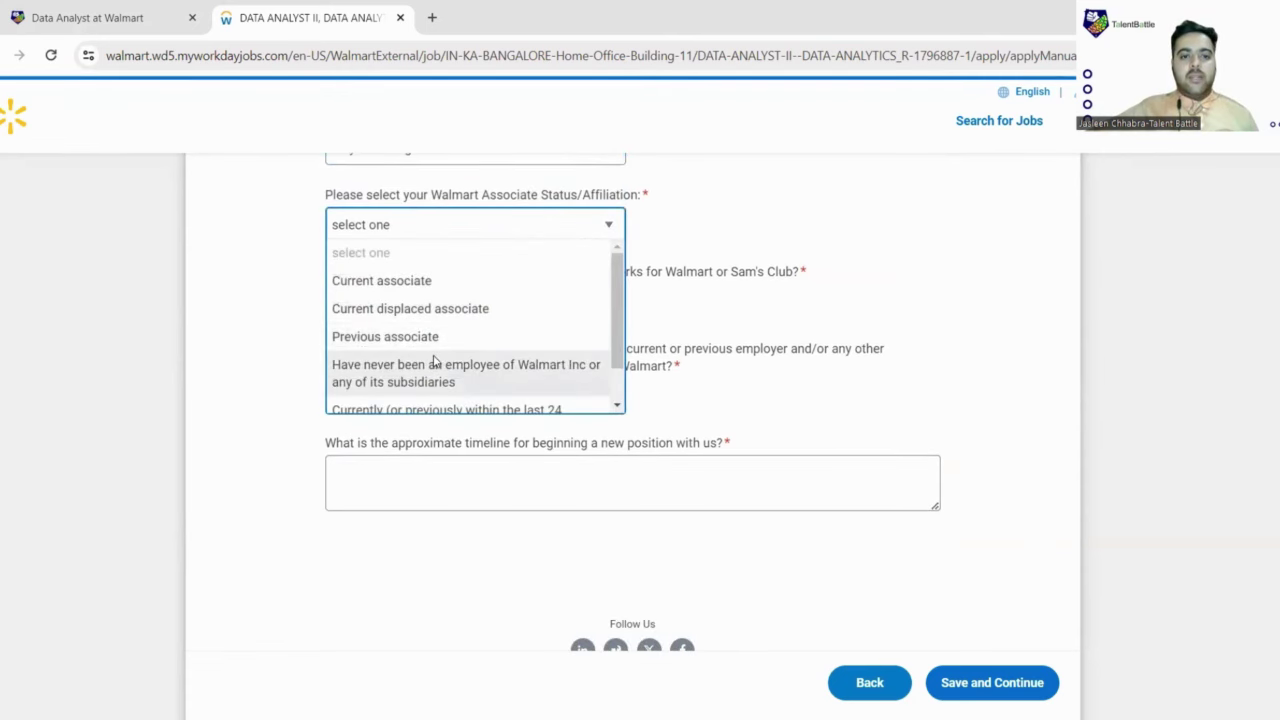
scroll(435, 362, down, 1)
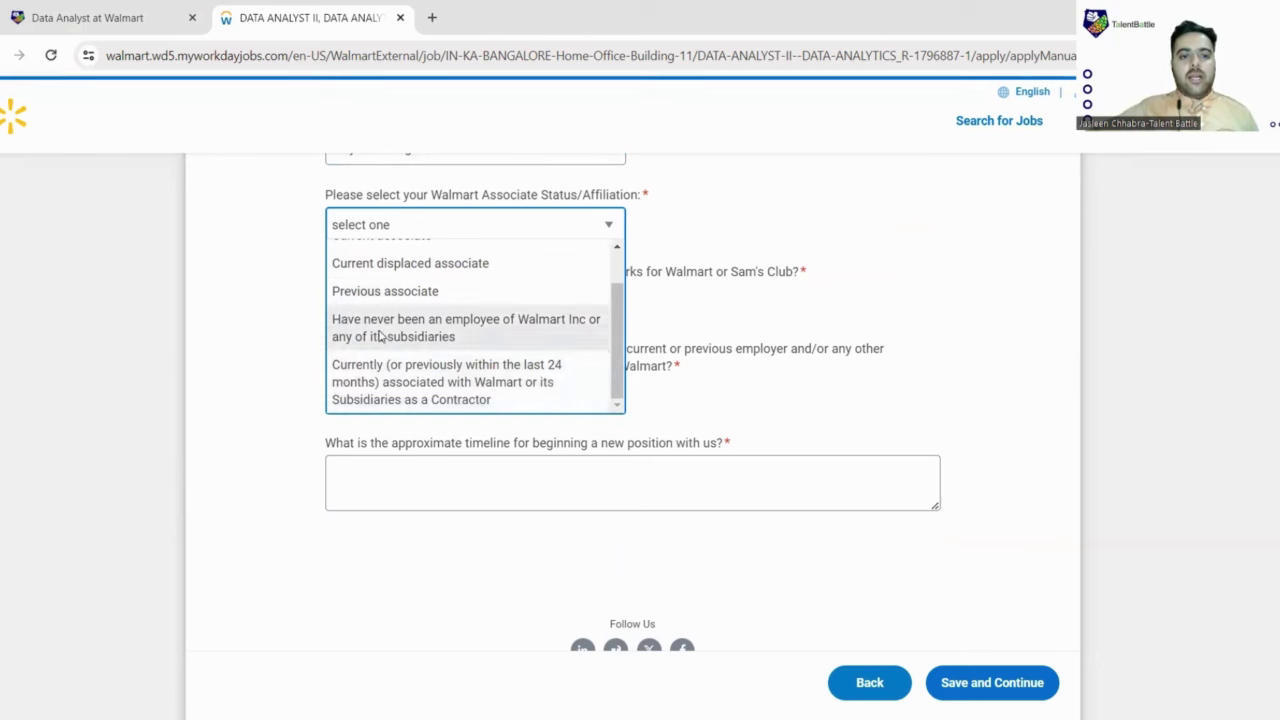
click(376, 336)
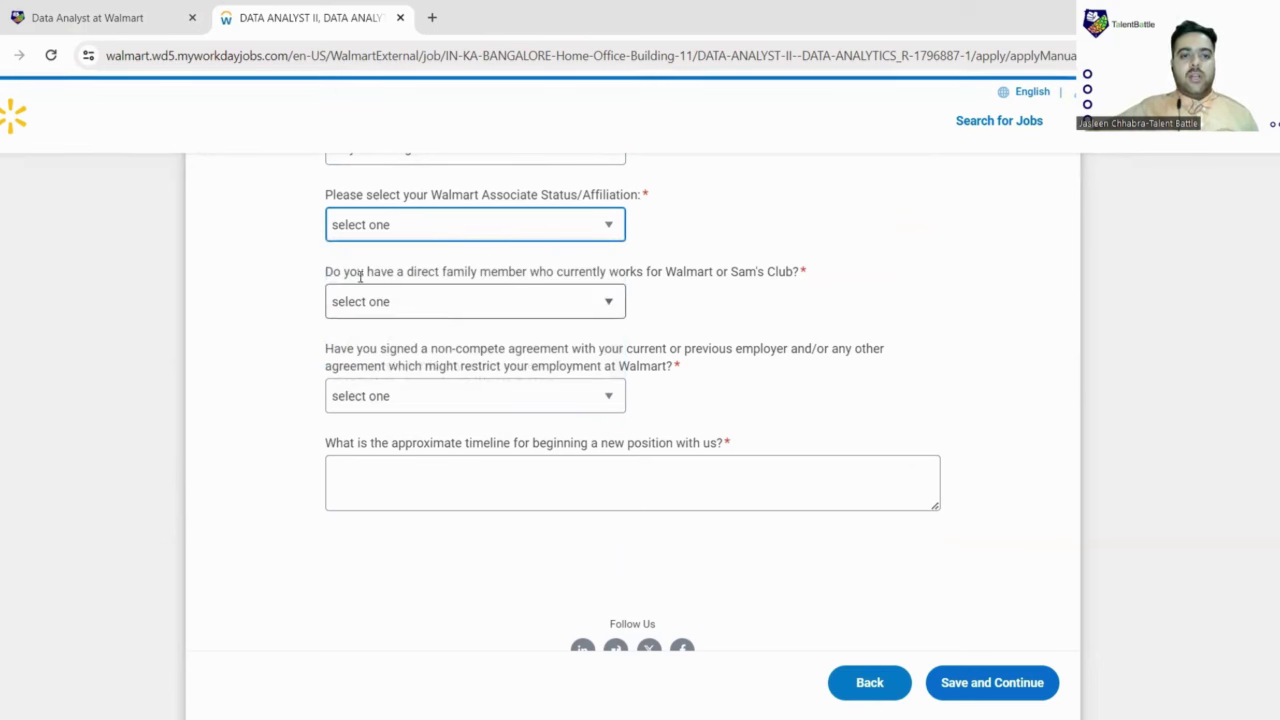
click(594, 305)
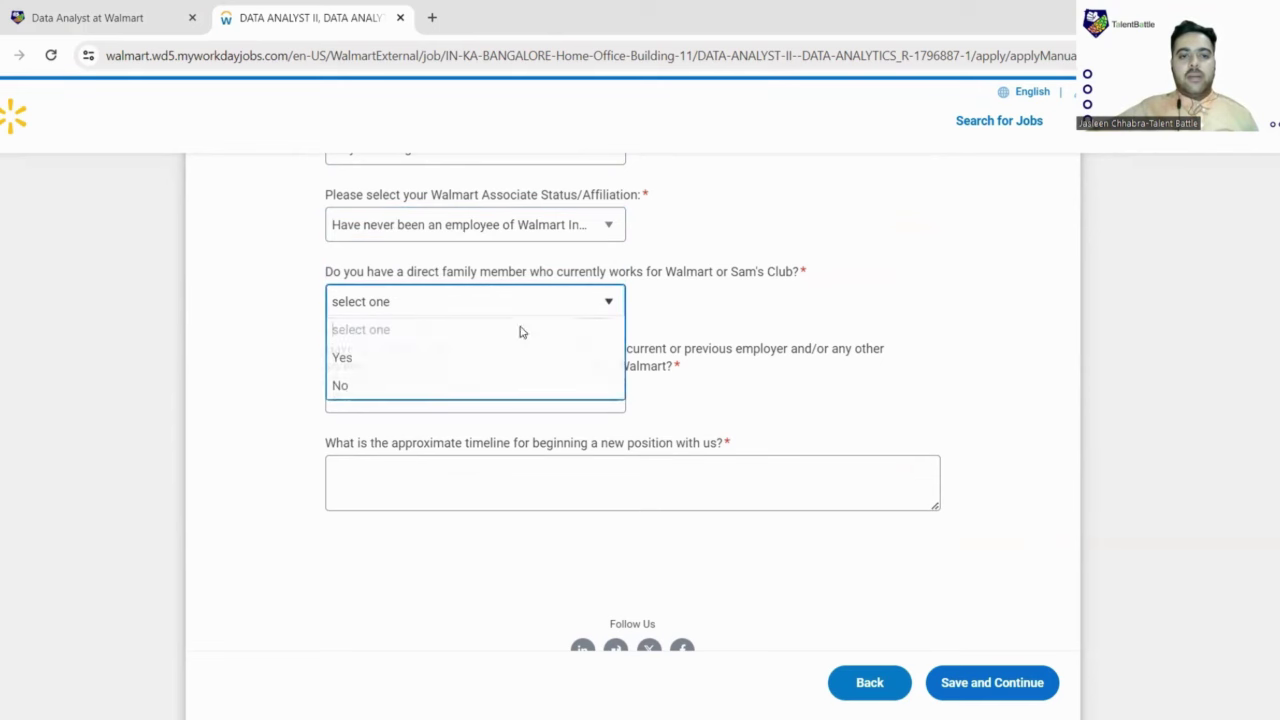
click(390, 383)
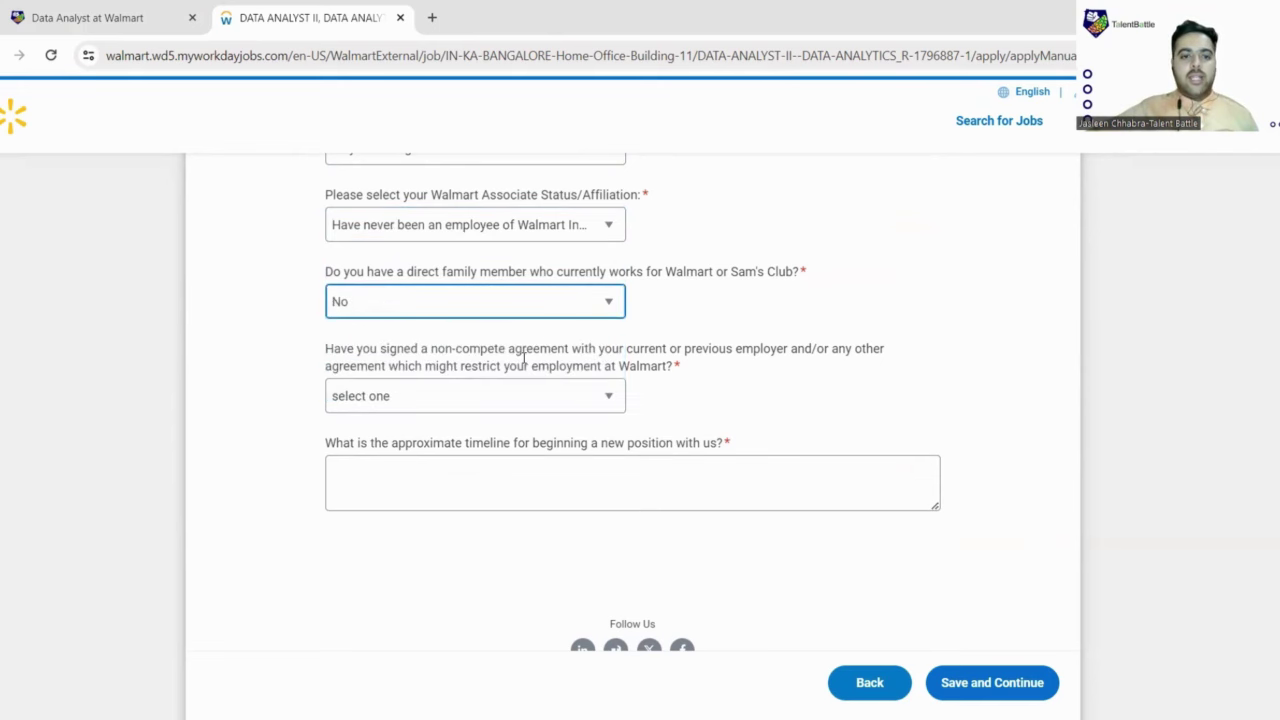
Step: Answer No to the non-compete question and give 'immediate' as the start timeline
scroll(343, 263, down, 2)
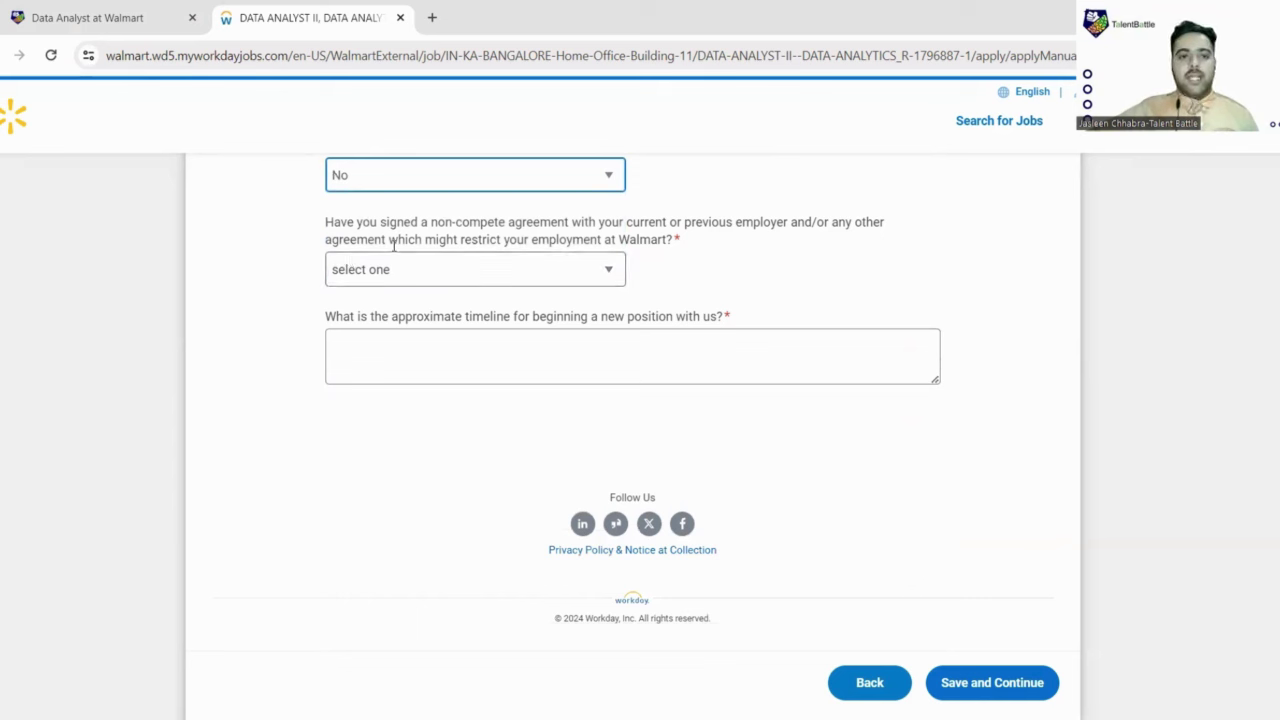
click(591, 270)
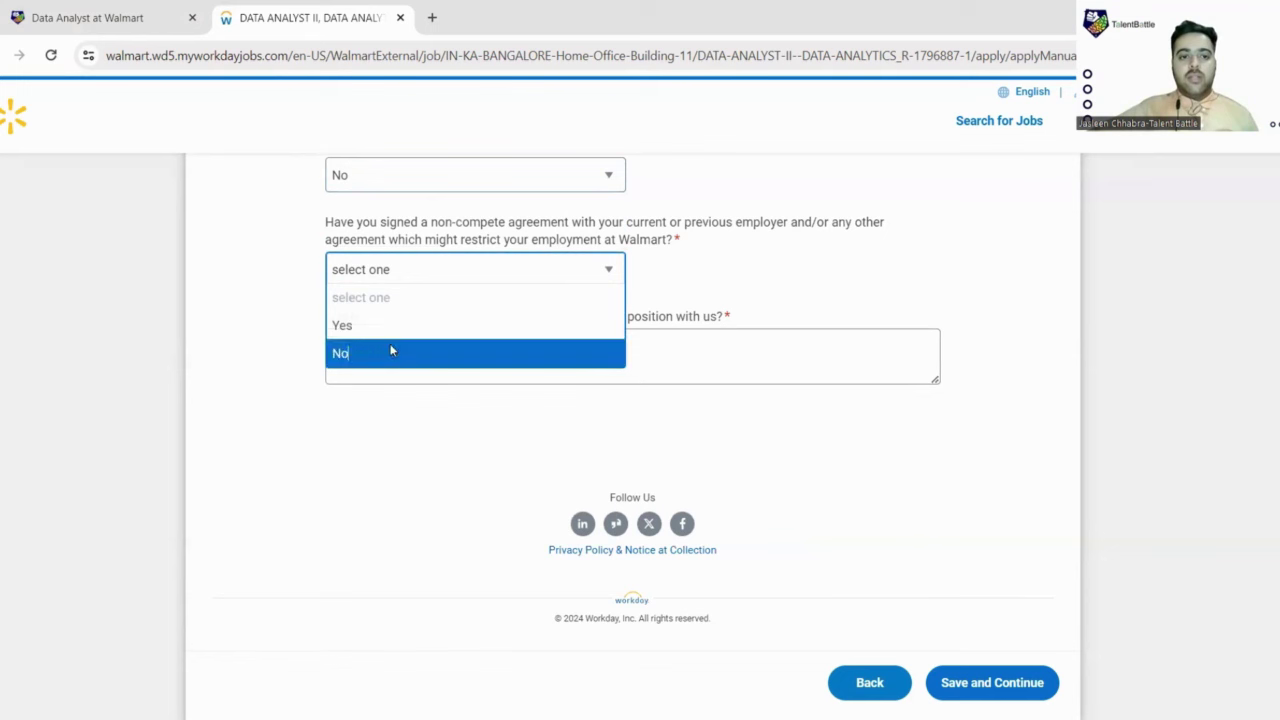
key(Escape)
key(n)
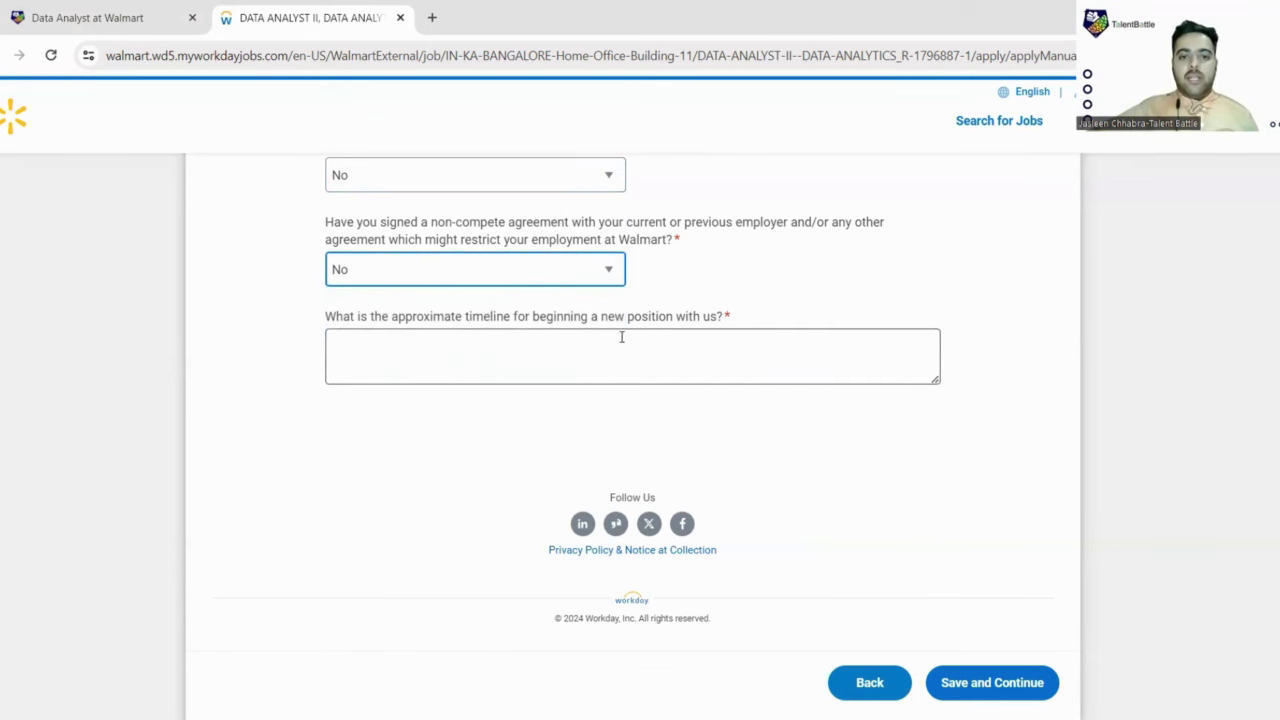
click(548, 343)
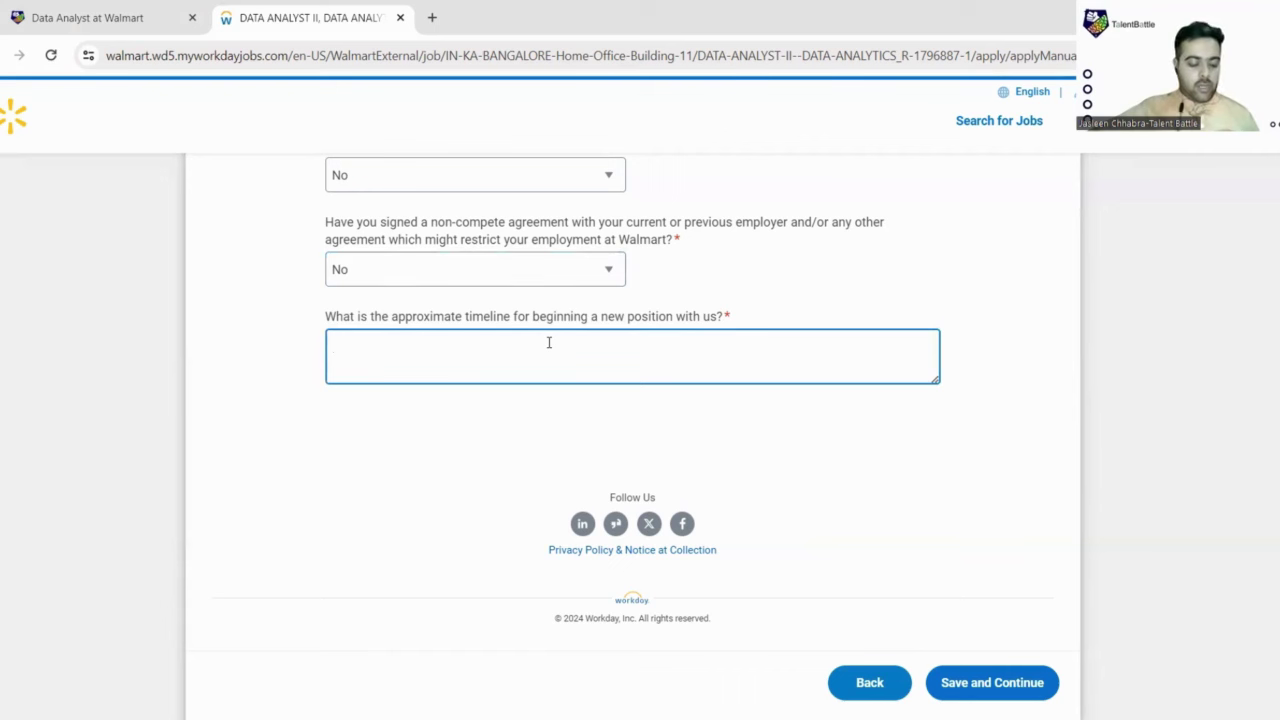
text(imme)
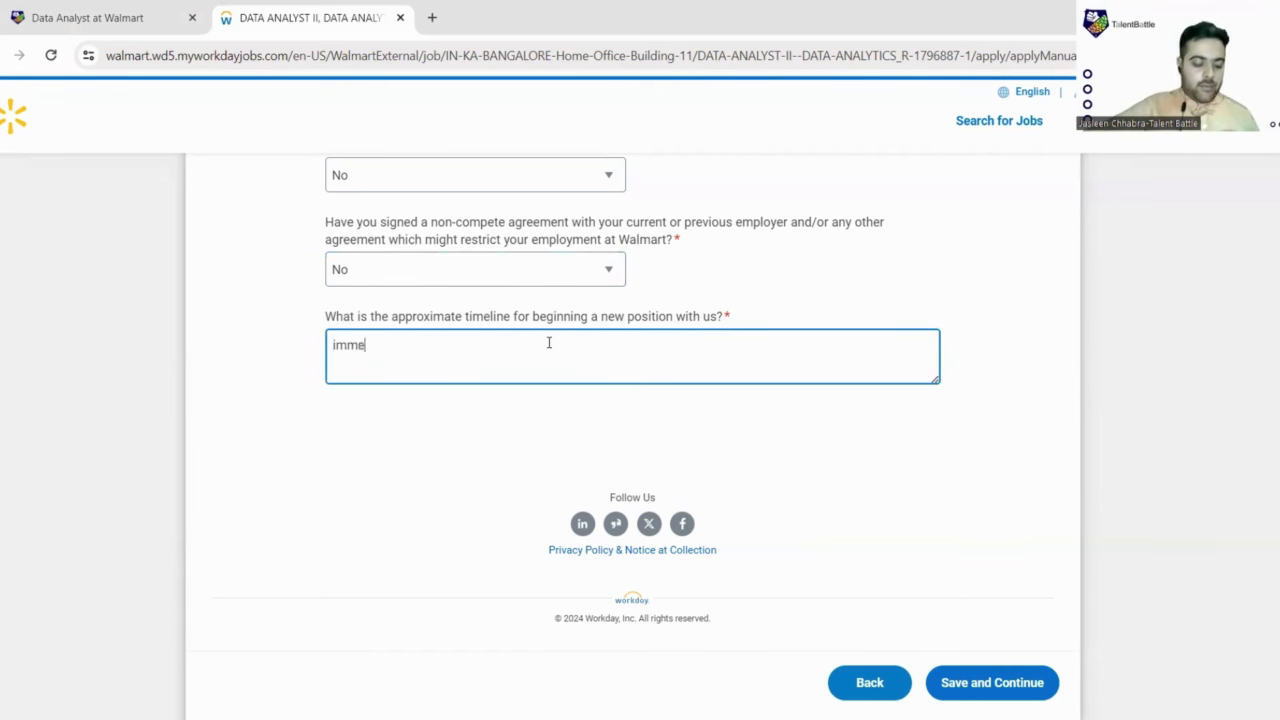
text(diate)
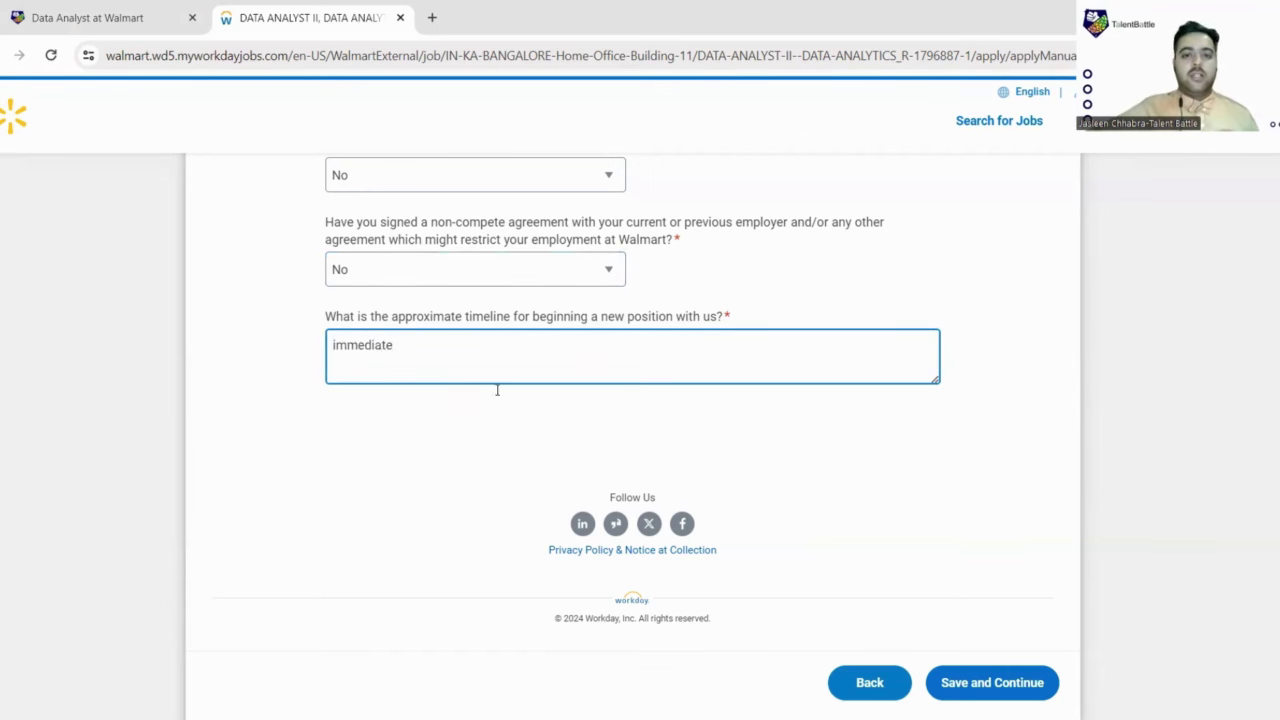
click(436, 507)
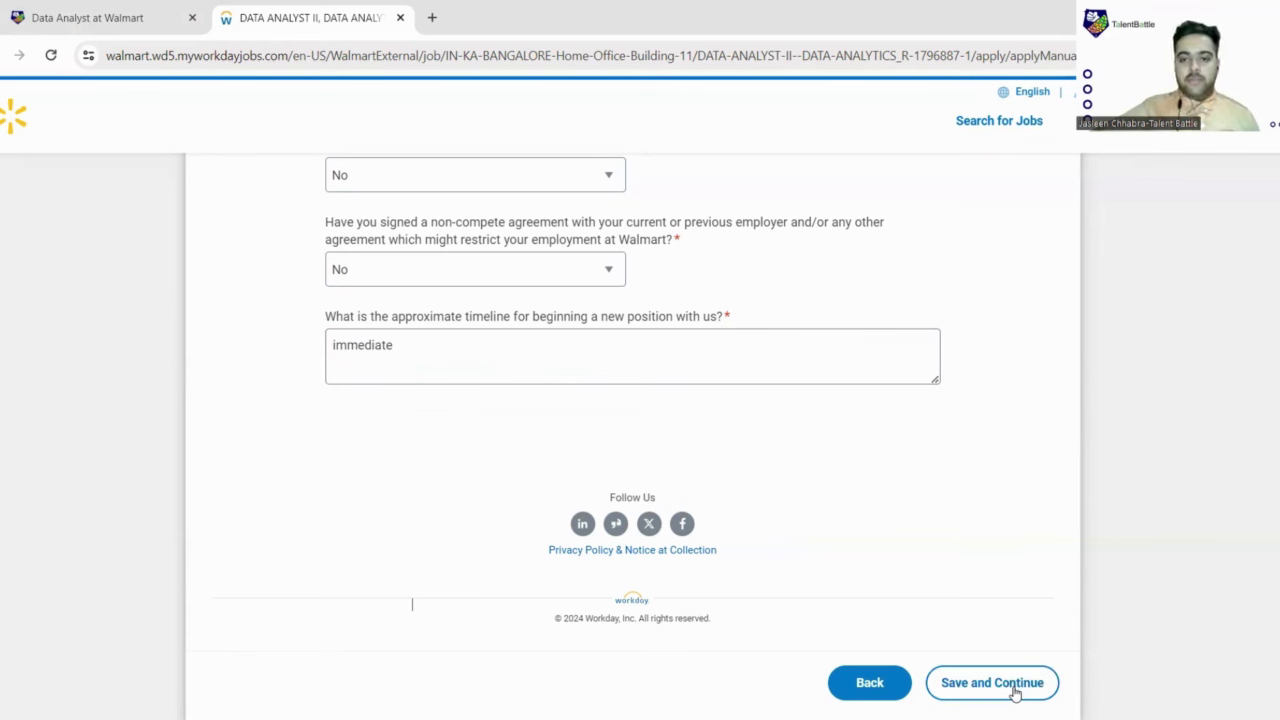
Step: Fix the citizenship error by choosing Indian Citizen, then save and continue
click(1015, 690)
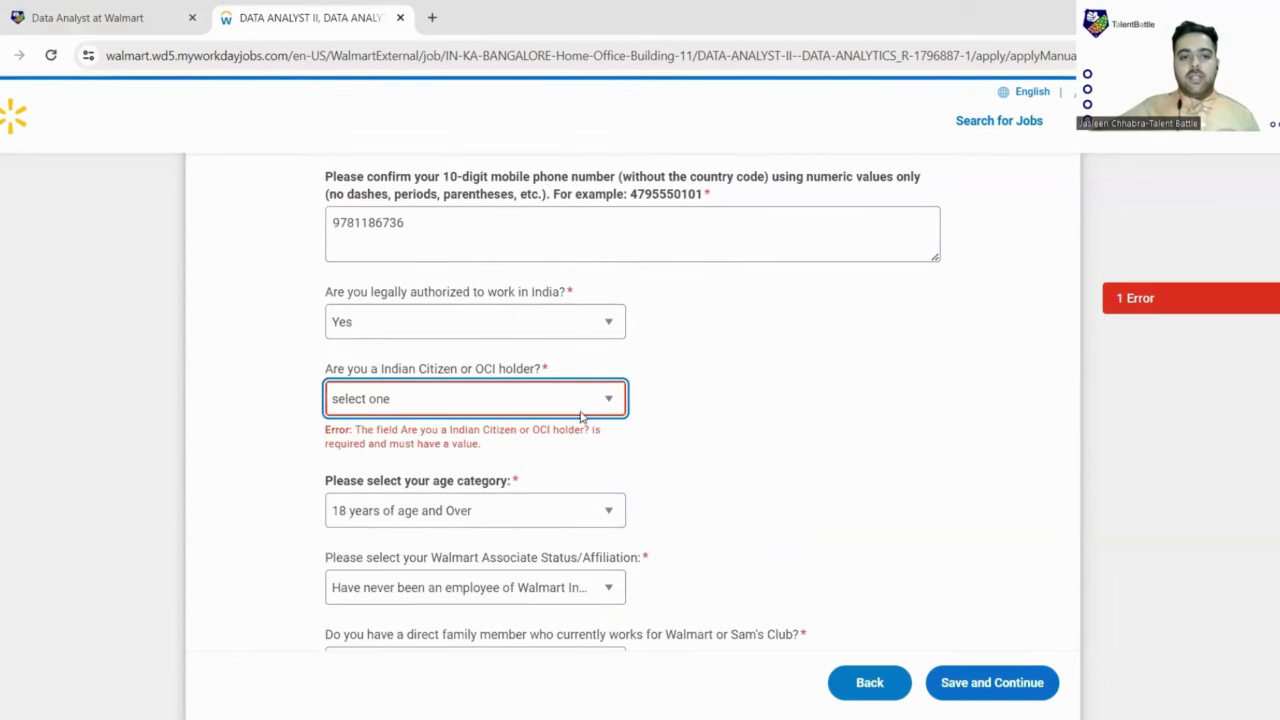
click(588, 405)
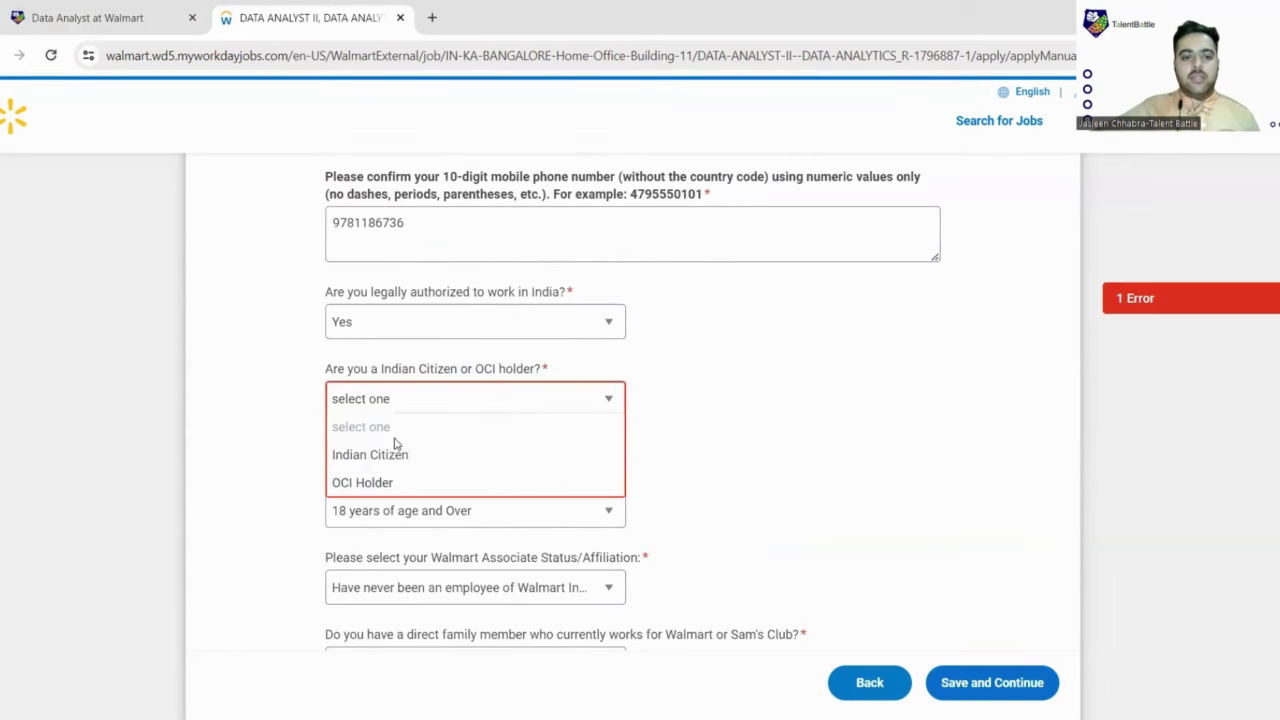
click(395, 454)
scroll(1000, 620, down, 5)
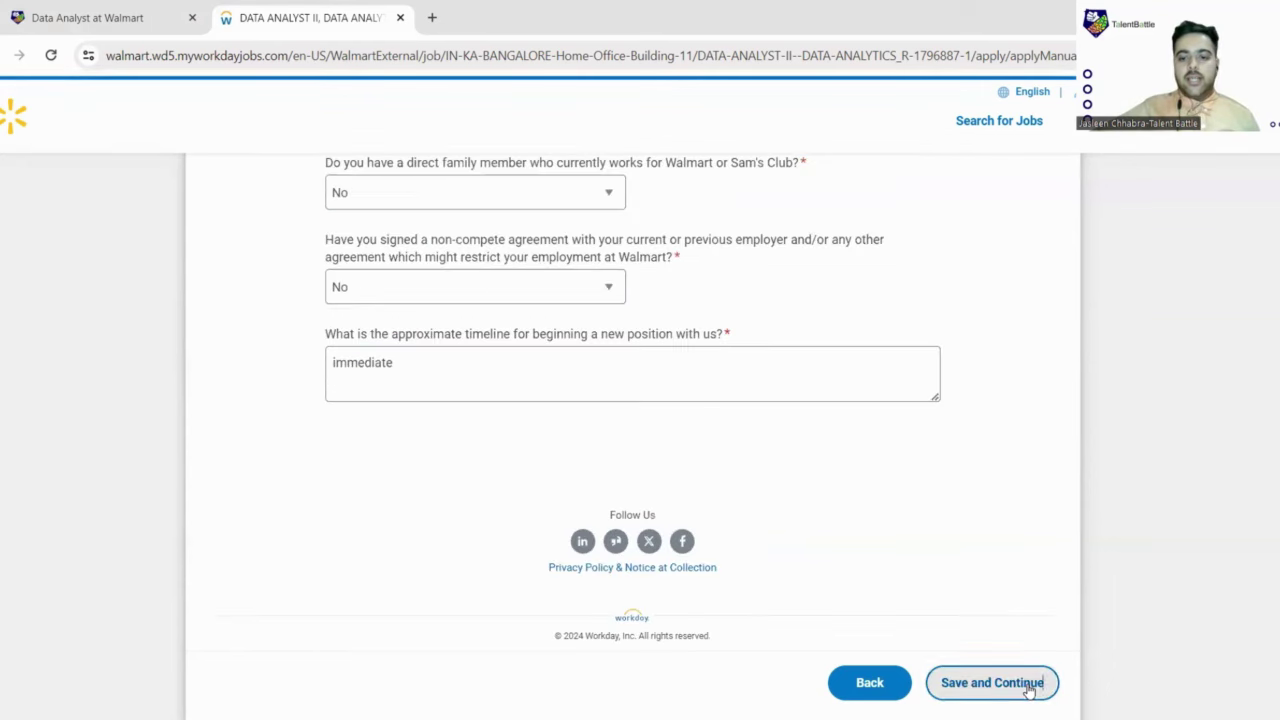
click(1028, 690)
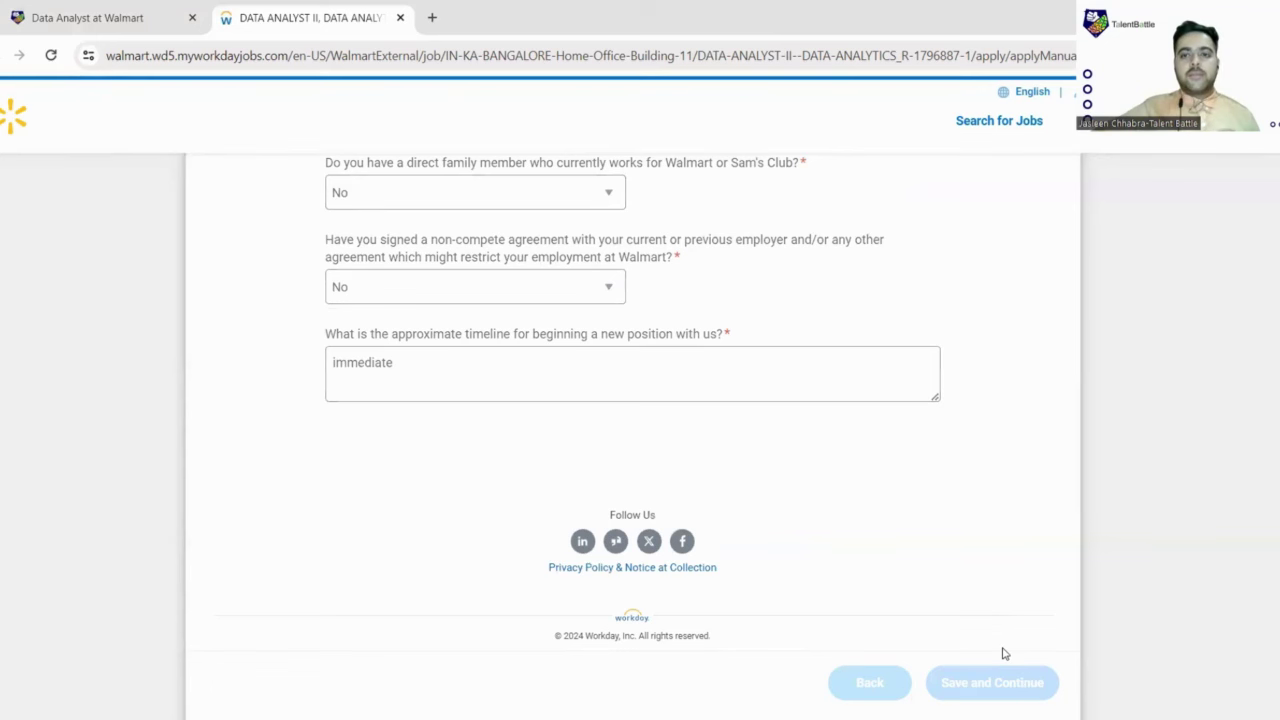
Step: Set gender to Male, leaving the Nationality list unselected
scroll(600, 350, down, 2)
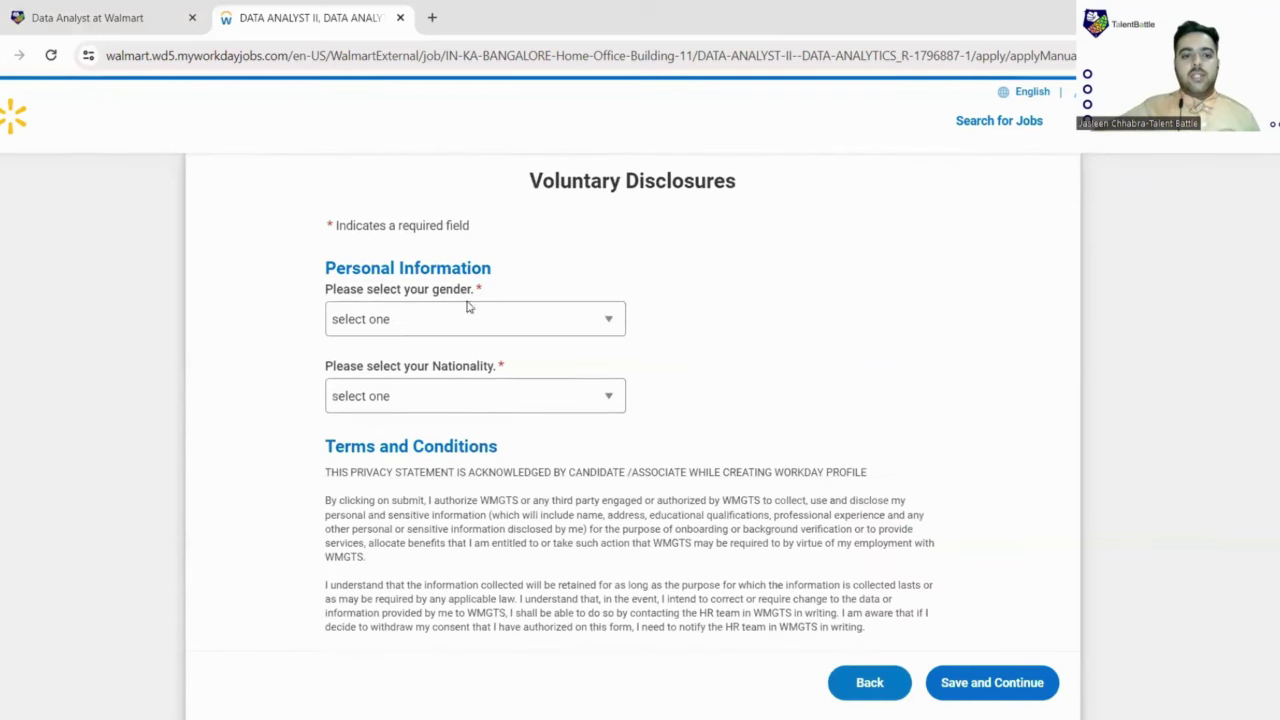
click(580, 325)
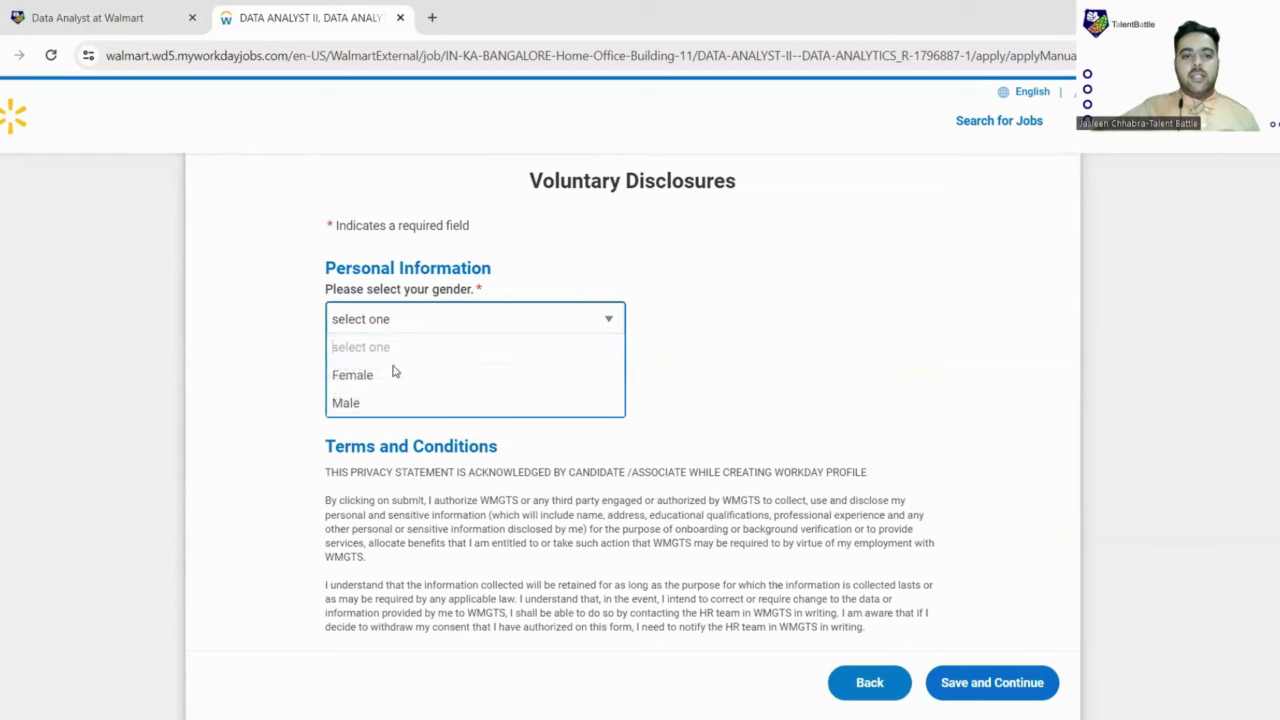
click(360, 402)
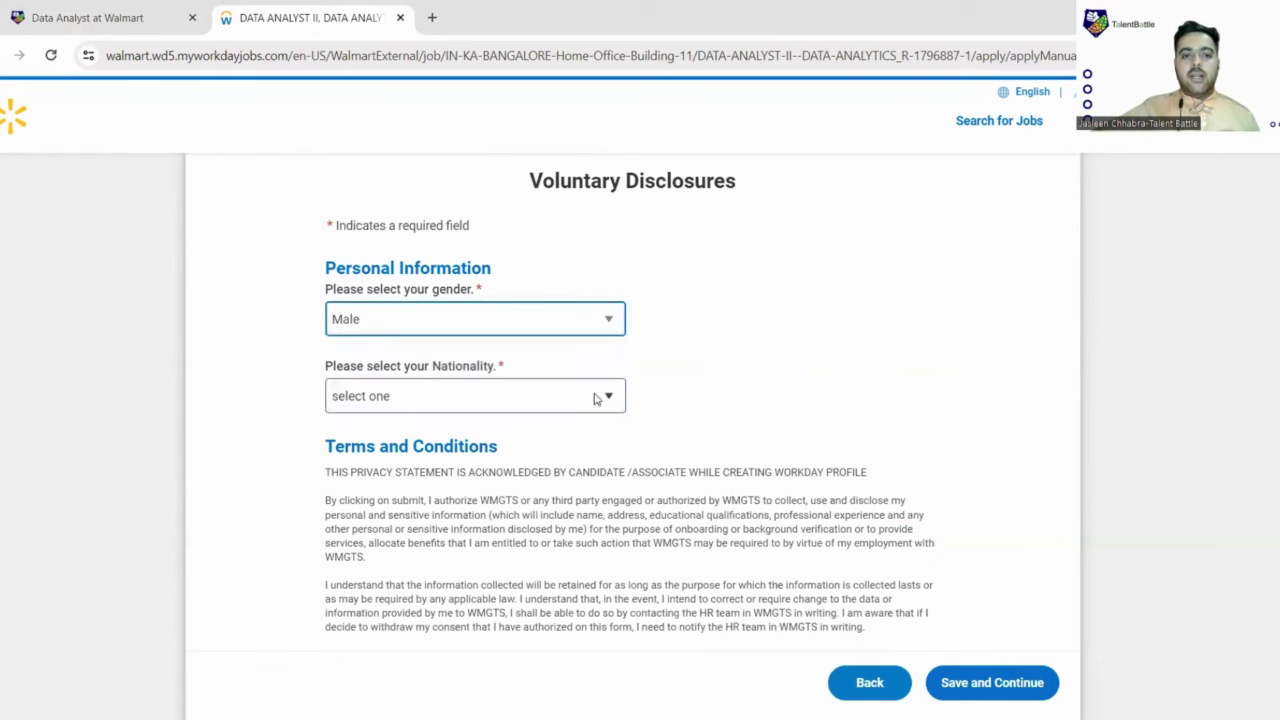
click(606, 396)
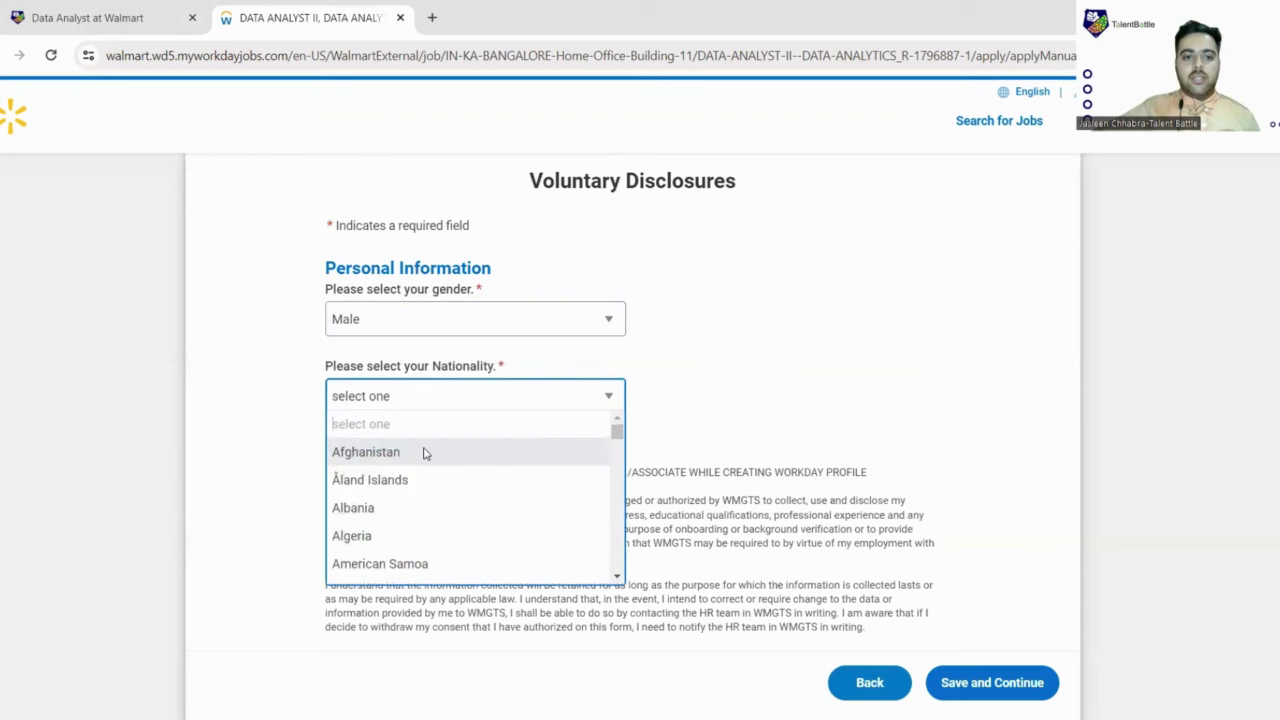
text(in)
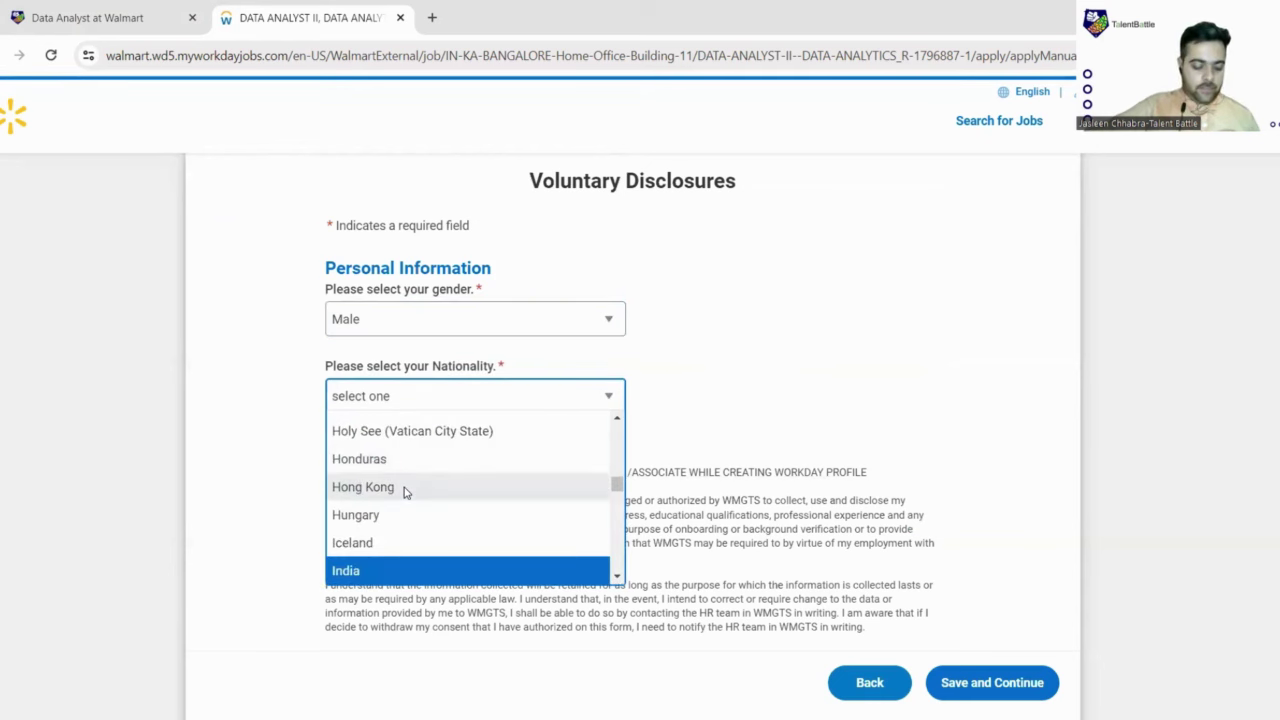
text(n)
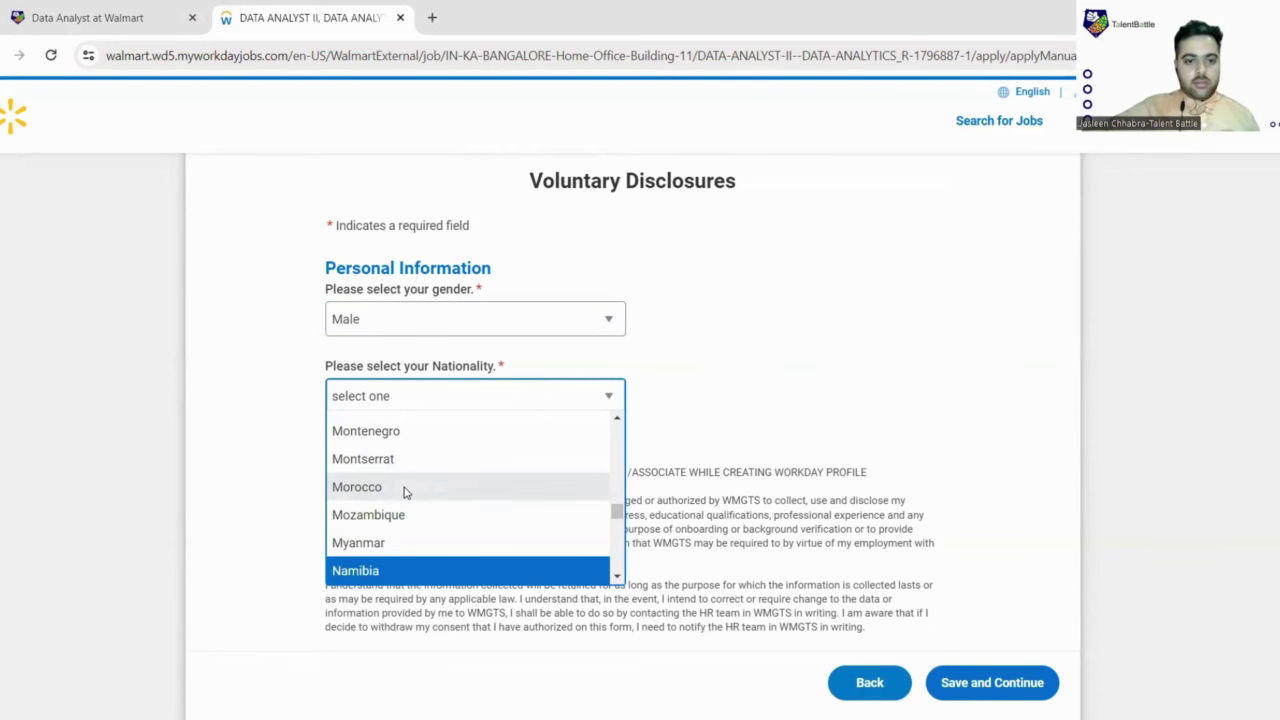
text(in)
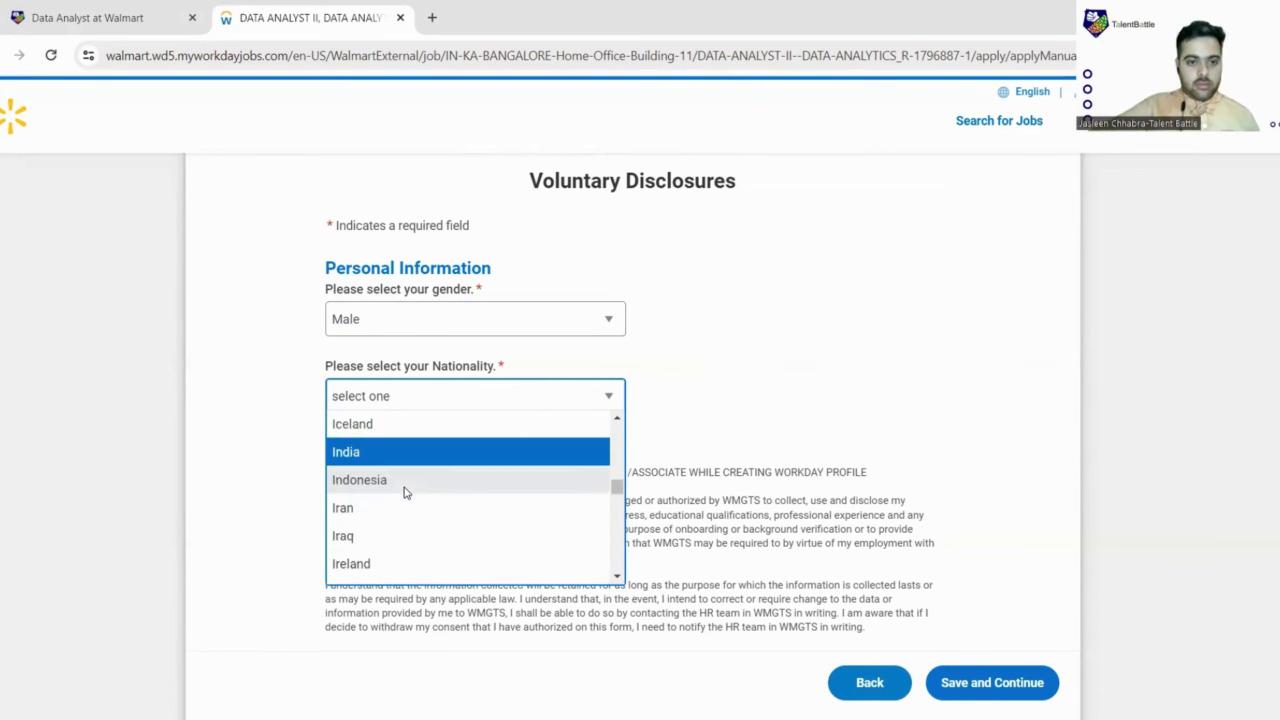
key(Escape)
Step: Accept the Terms and Conditions and continue to the review page
scroll(508, 468, down, 1)
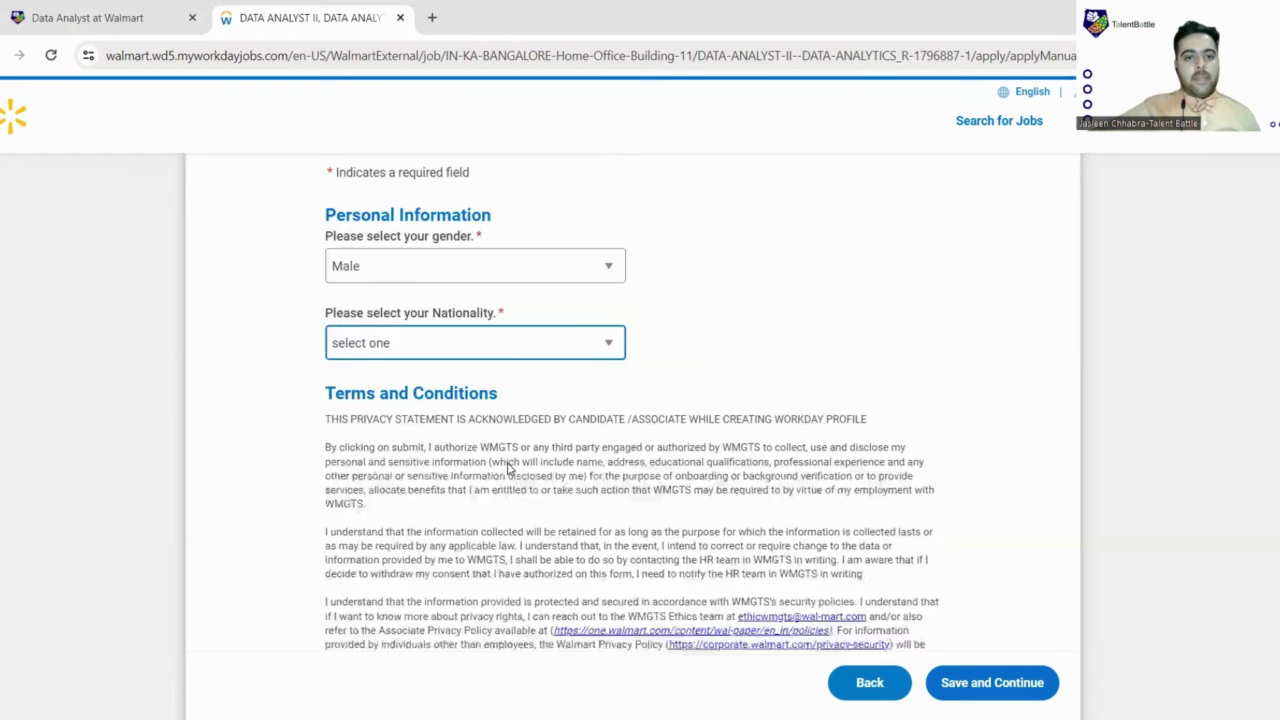
scroll(508, 468, down, 3)
click(332, 374)
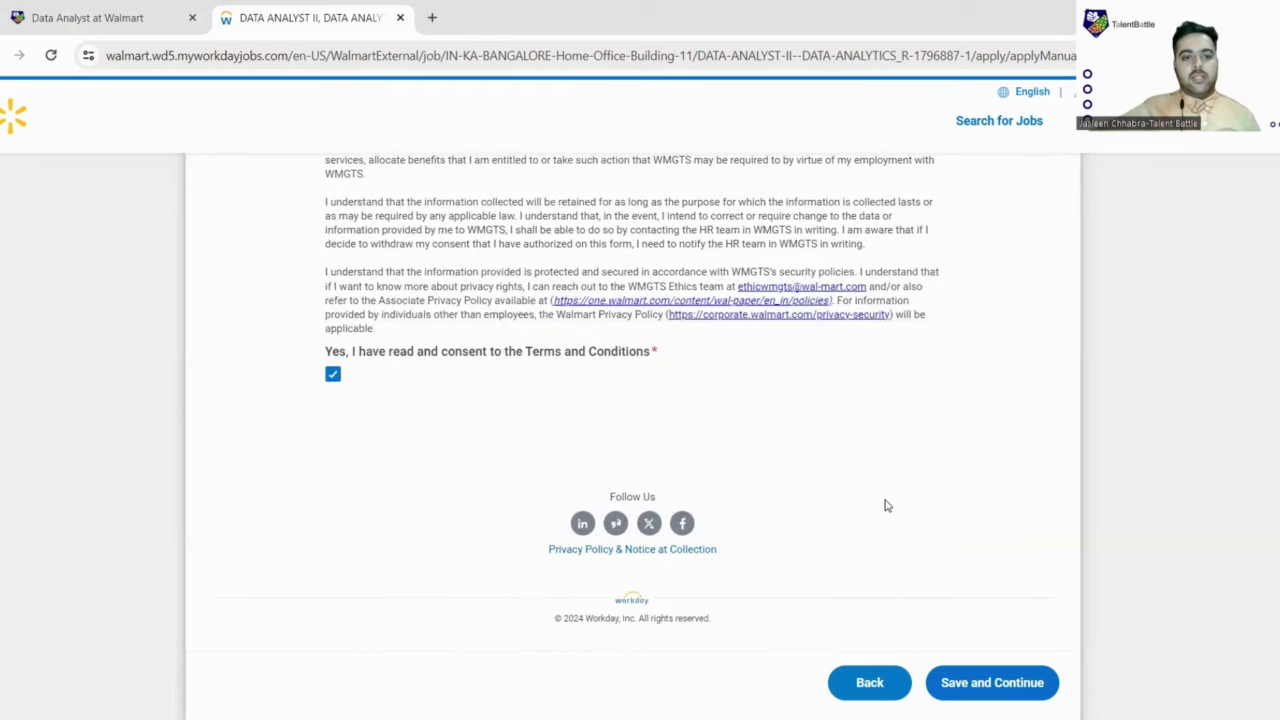
click(982, 688)
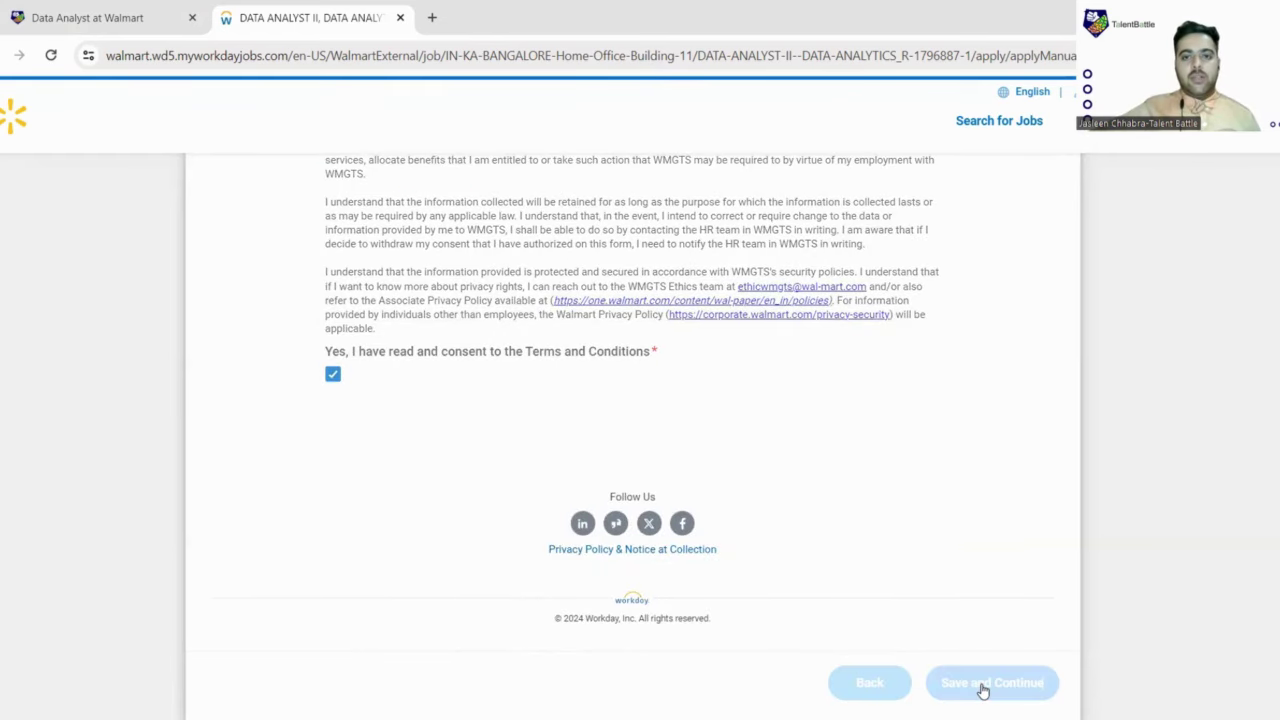
Step: Submit the Data Analyst II application, dismiss the congratulations popup, and return to Talent Battle
scroll(811, 362, down, 3)
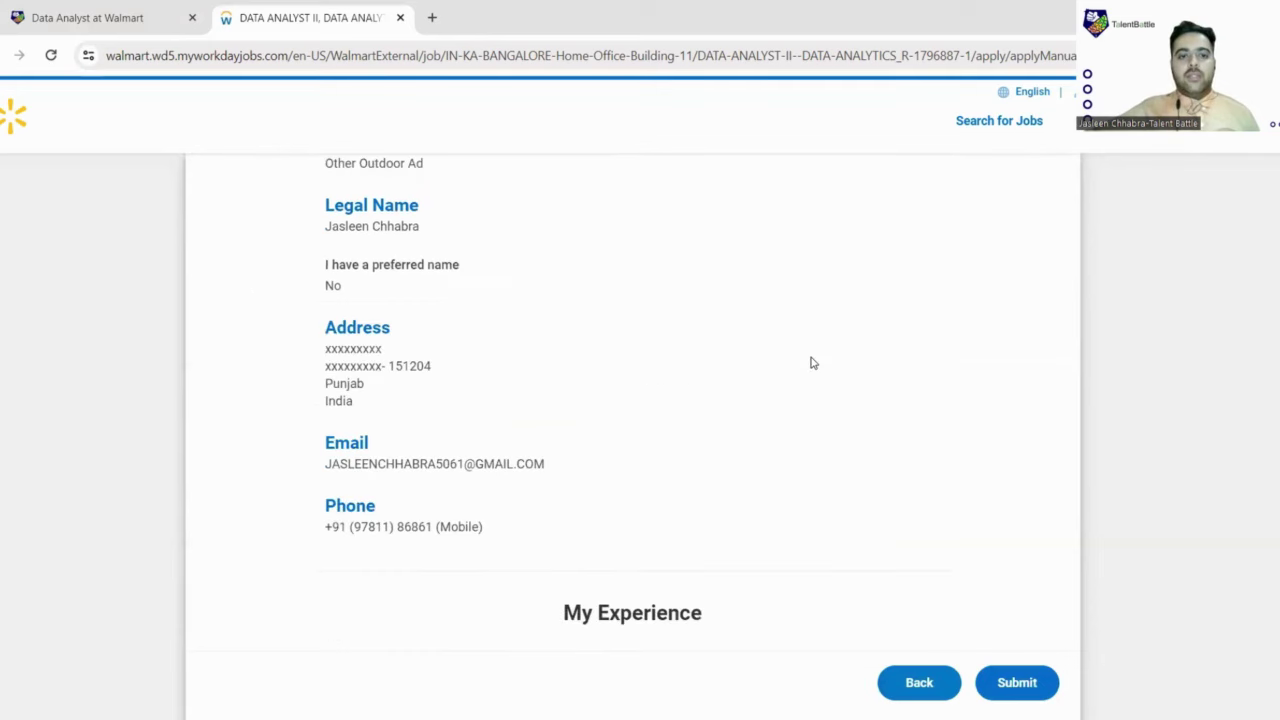
scroll(811, 362, down, 15)
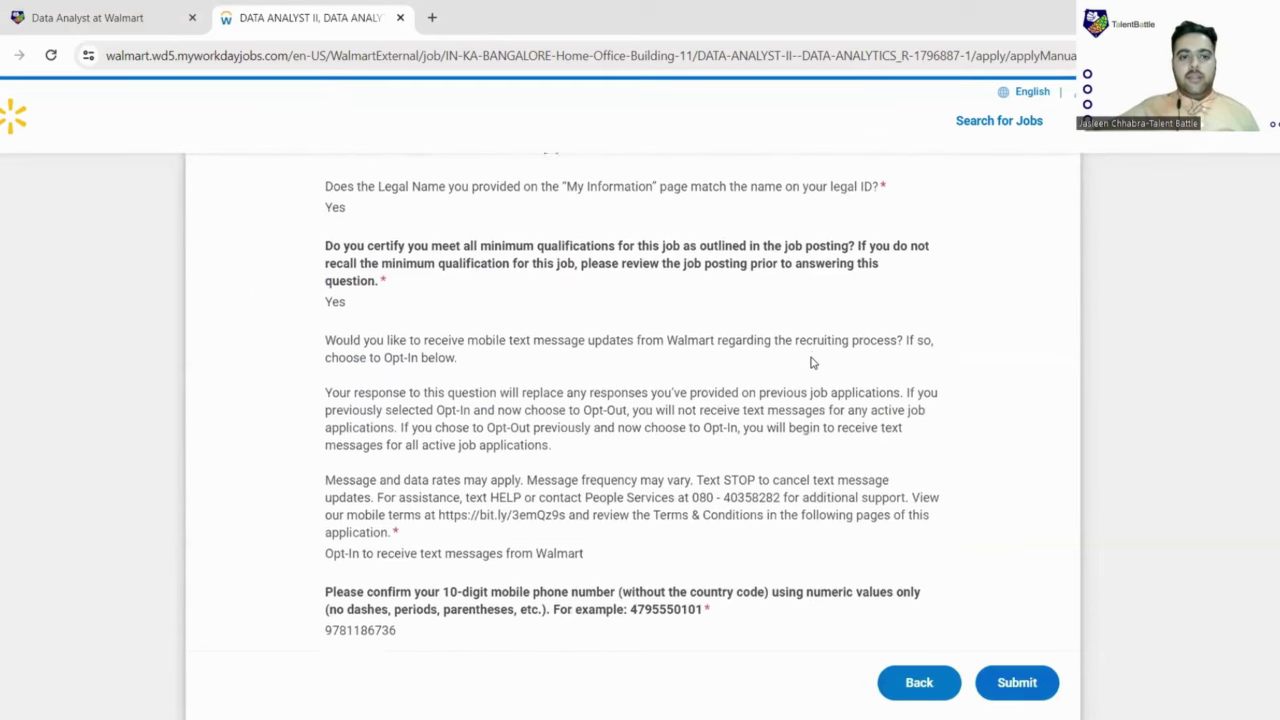
scroll(811, 362, down, 5)
click(1016, 690)
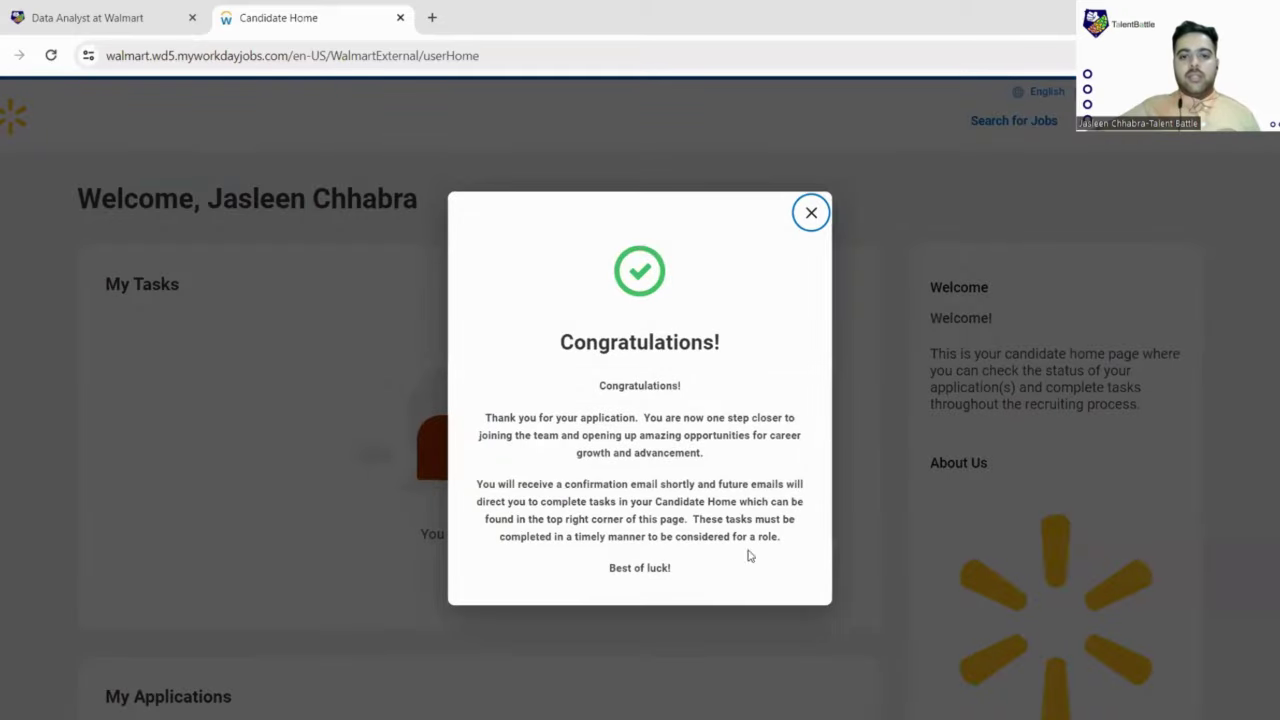
click(811, 214)
scroll(583, 343, down, 4)
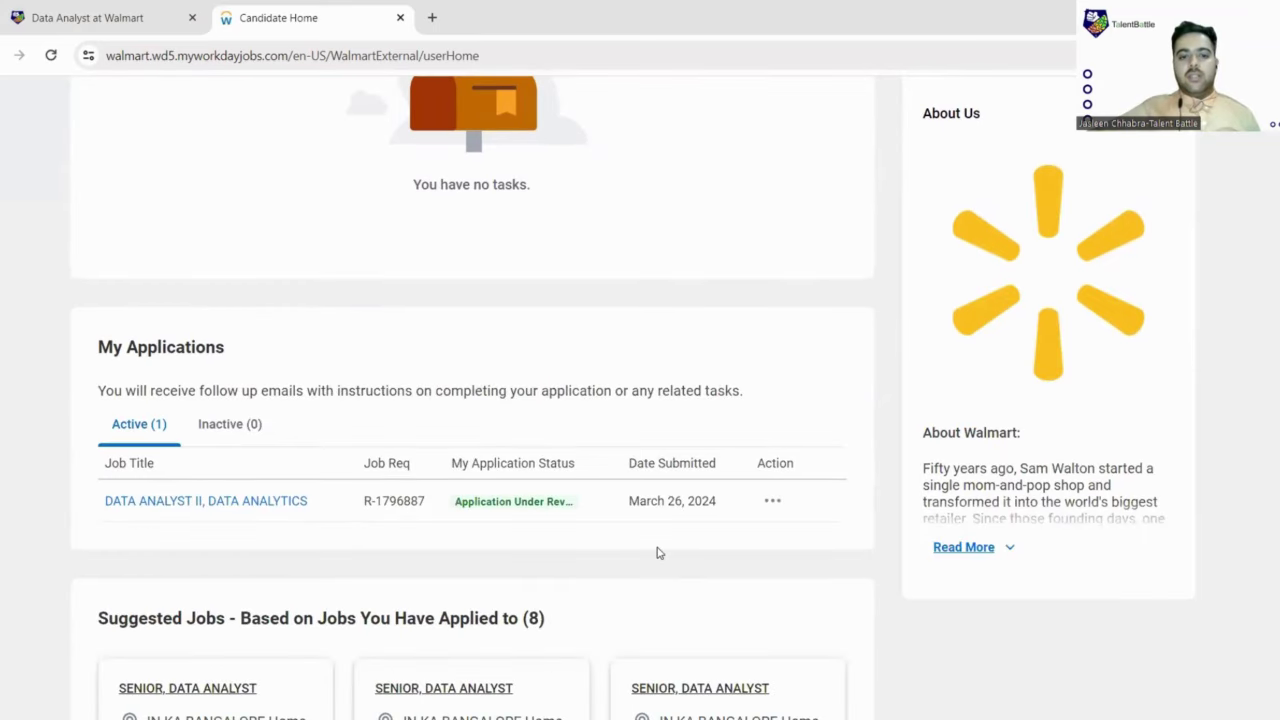
scroll(657, 553, up, 4)
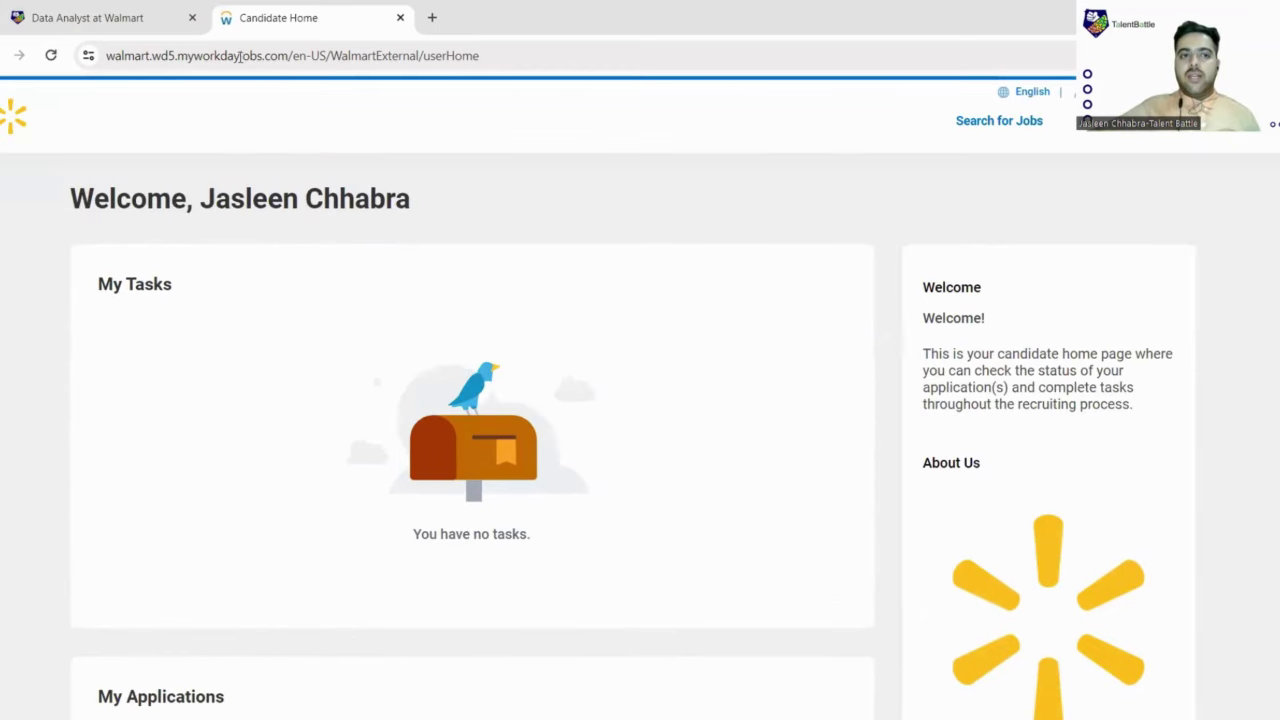
click(130, 6)
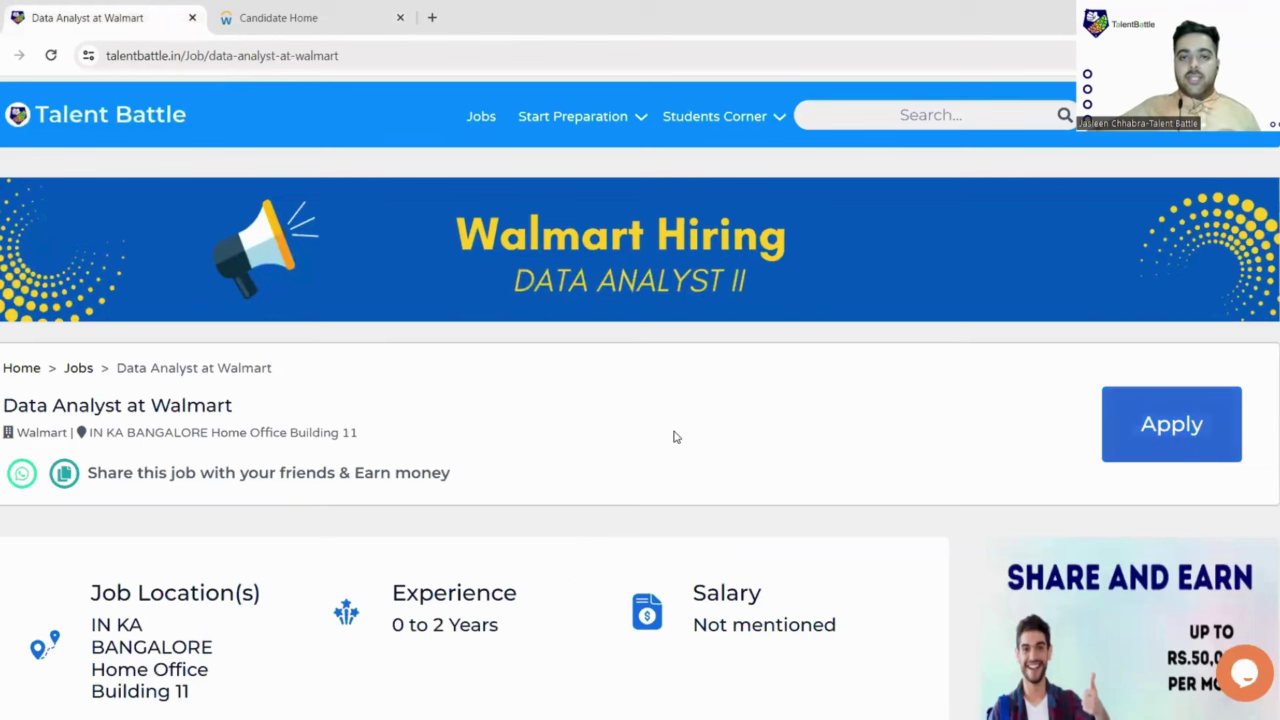